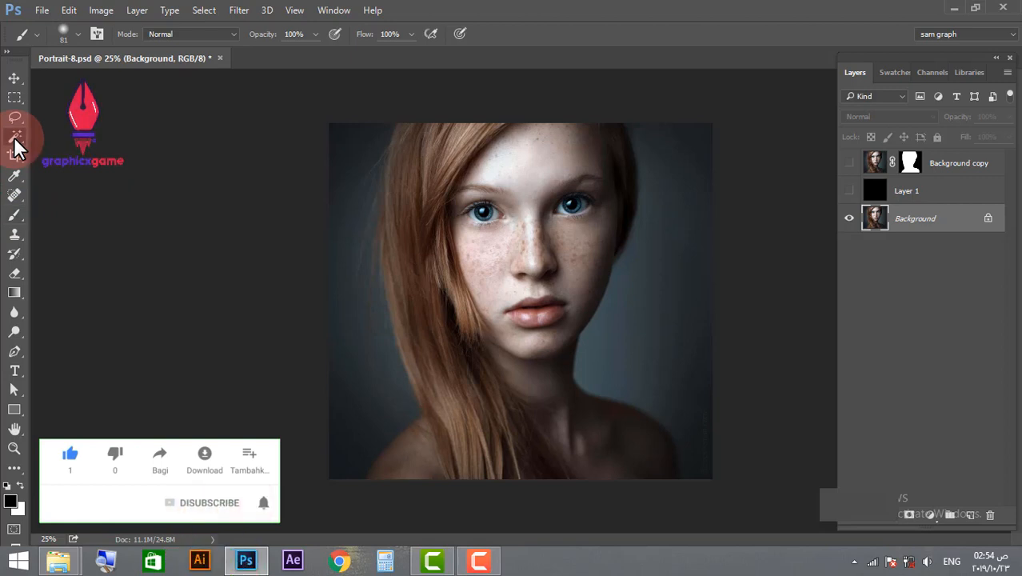
Step: Select the backdrop to the right of the woman with the Quick Selection tool, undoing any stroke that selects the whole image
drag(15, 137, 49, 136)
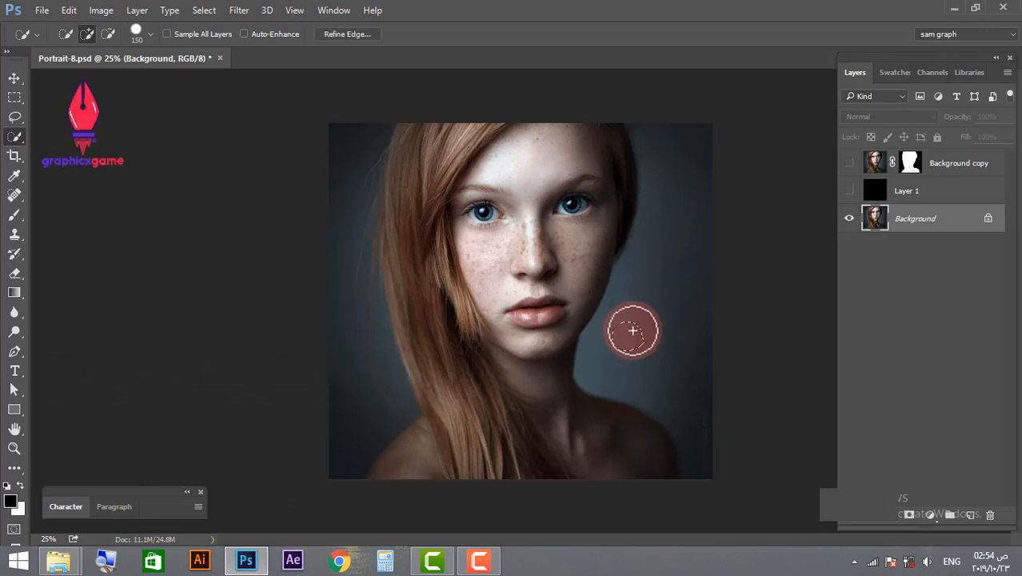
mouse_move(632, 330)
mouse_down()
mouse_move(665, 270)
mouse_move(678, 164)
mouse_up()
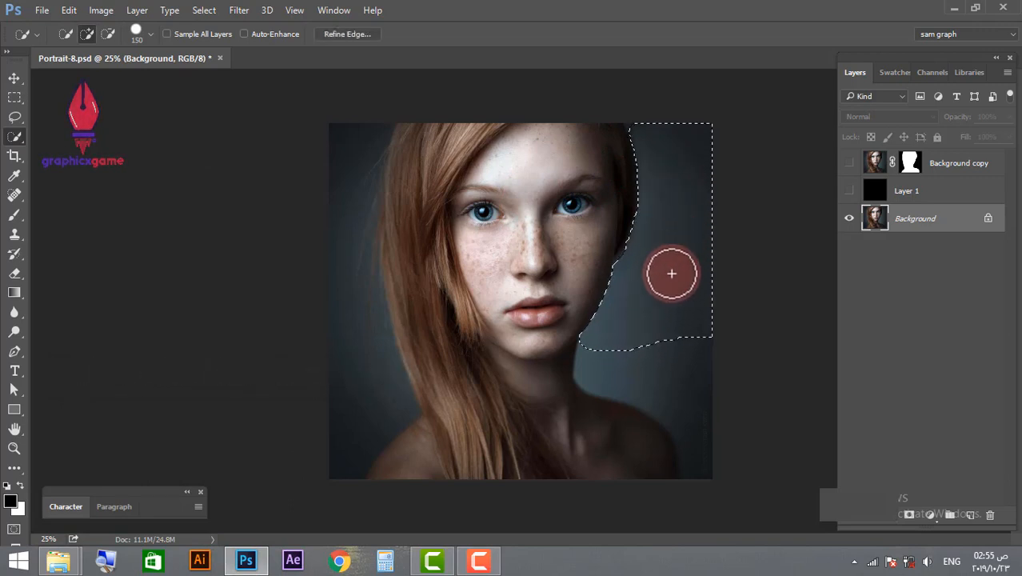
mouse_move(672, 274)
mouse_down()
mouse_move(670, 362)
mouse_move(705, 455)
mouse_up()
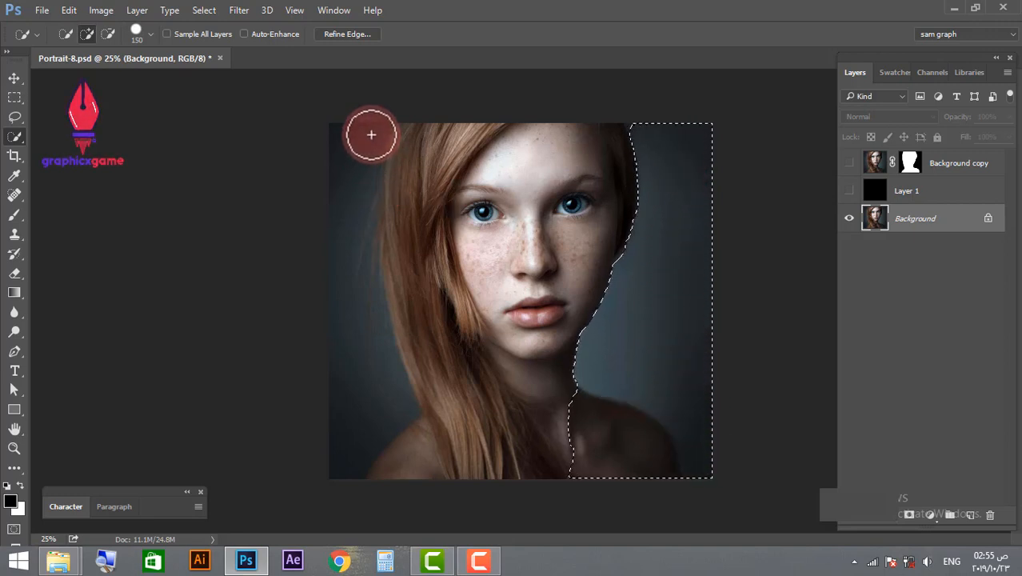
drag(372, 134, 362, 308)
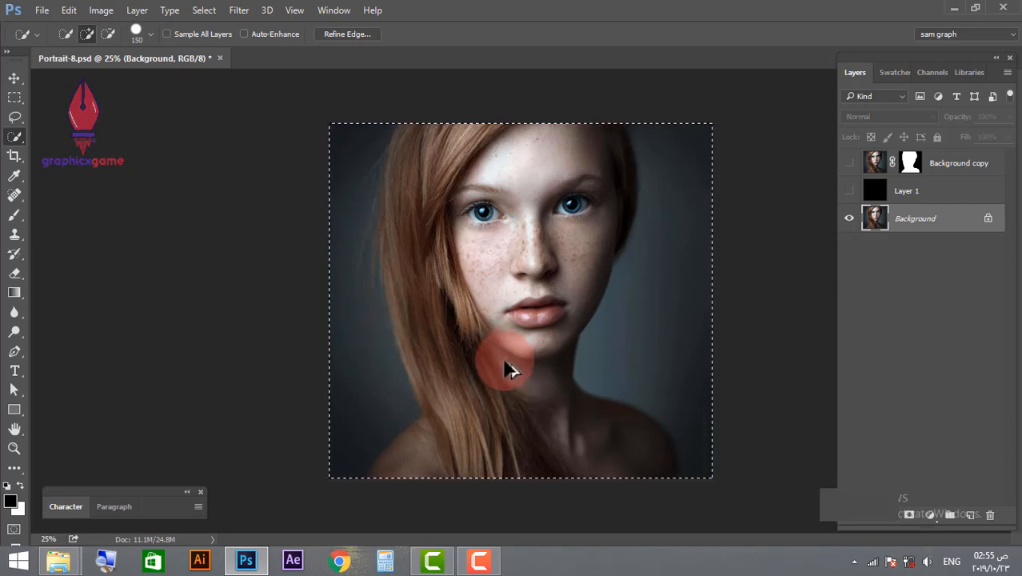
mouse_move(506, 366)
mouse_down()
mouse_move(542, 292)
mouse_move(632, 240)
mouse_up()
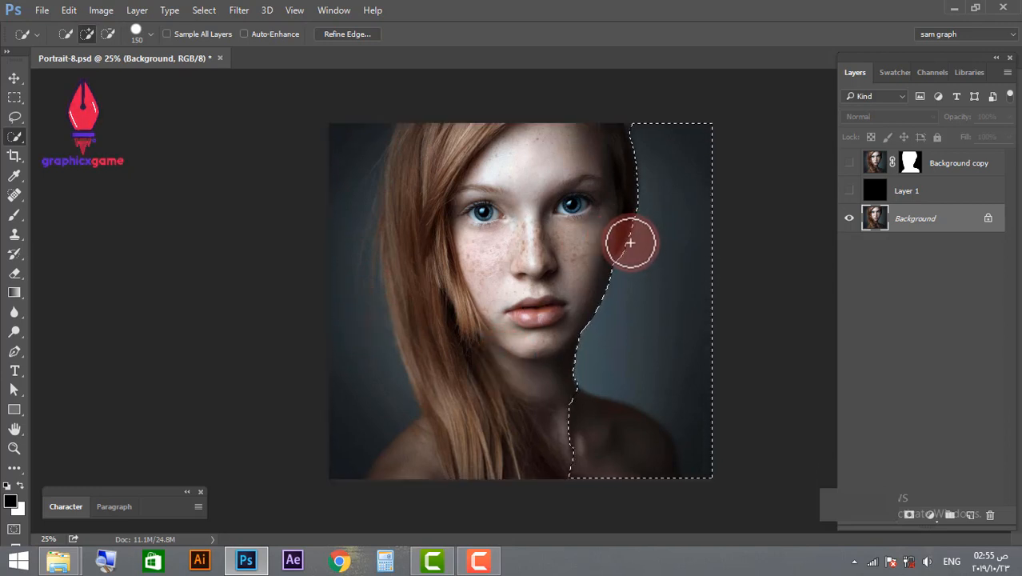
Step: Reduce the selection brush to 80 px and subtract the woman's right-hand shoulder area from the backdrop selection
right_click(564, 194)
key(bracketleft)
click(656, 128)
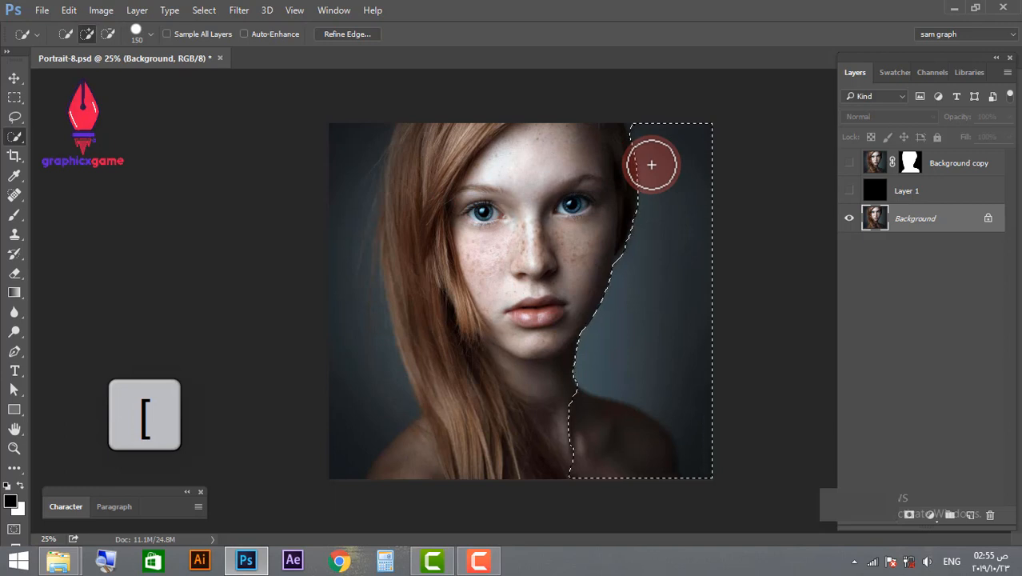
key(bracketleft)
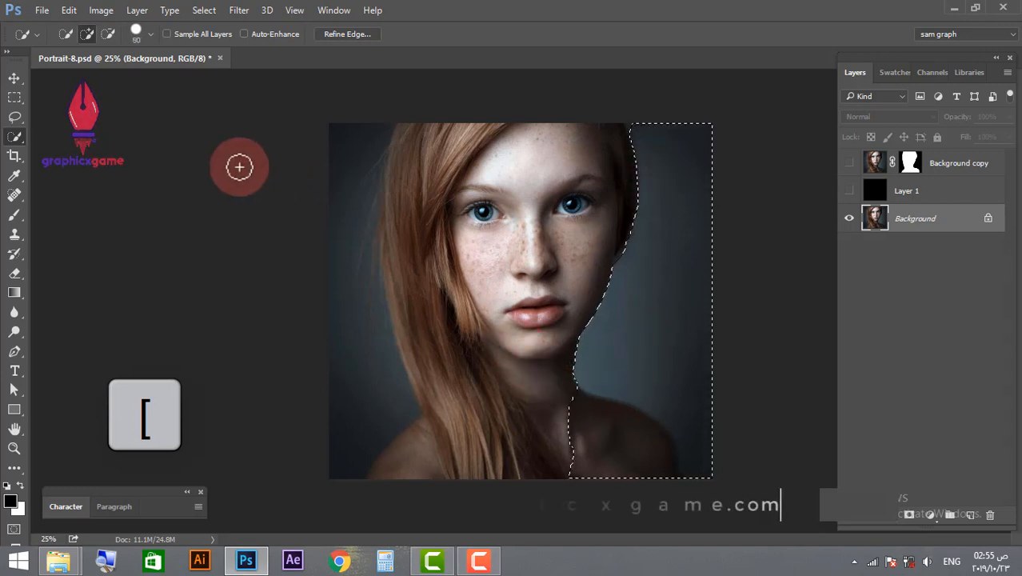
click(108, 34)
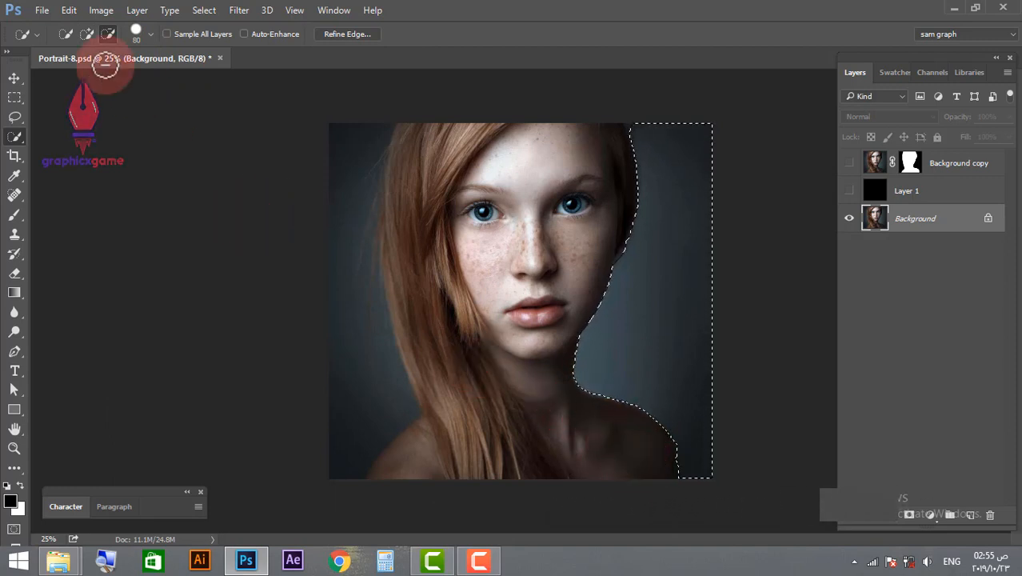
Step: Add the backdrop left of the hair to the selection, then subtract the hair and left-hand shoulder from it
click(88, 33)
mouse_move(374, 135)
mouse_down()
mouse_move(362, 168)
mouse_move(365, 241)
mouse_move(362, 227)
mouse_move(363, 220)
mouse_move(364, 344)
mouse_up()
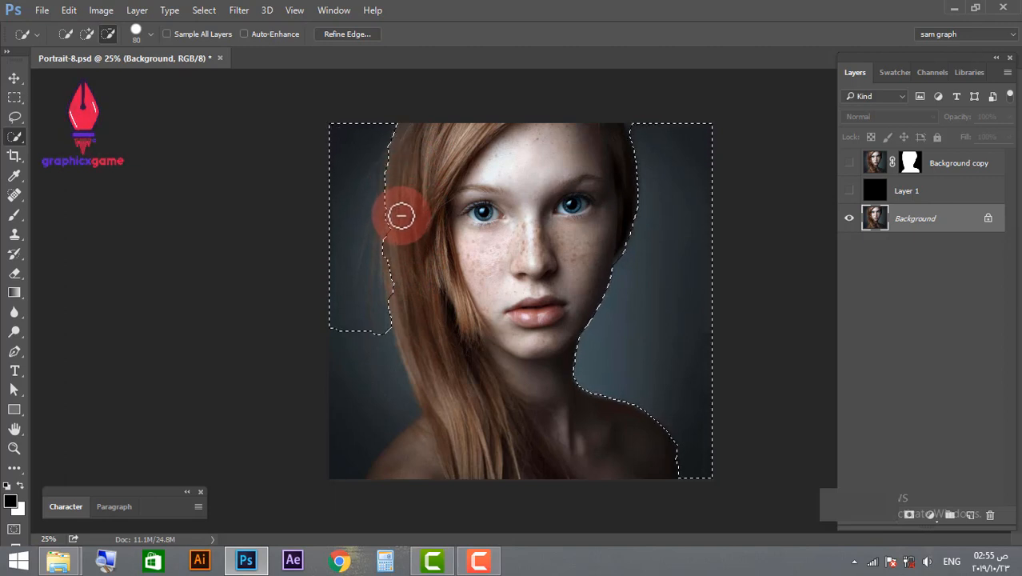
click(85, 34)
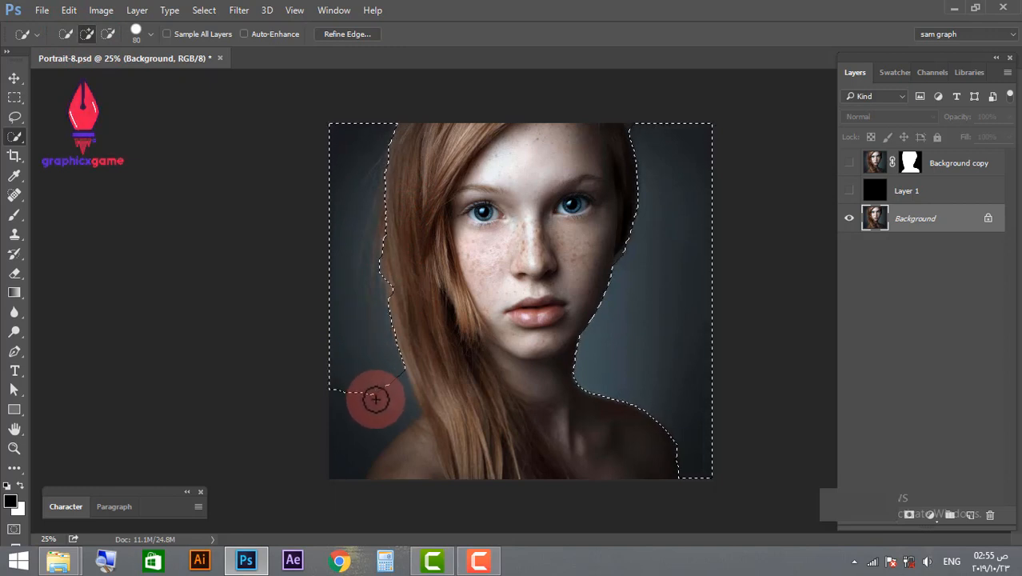
click(108, 34)
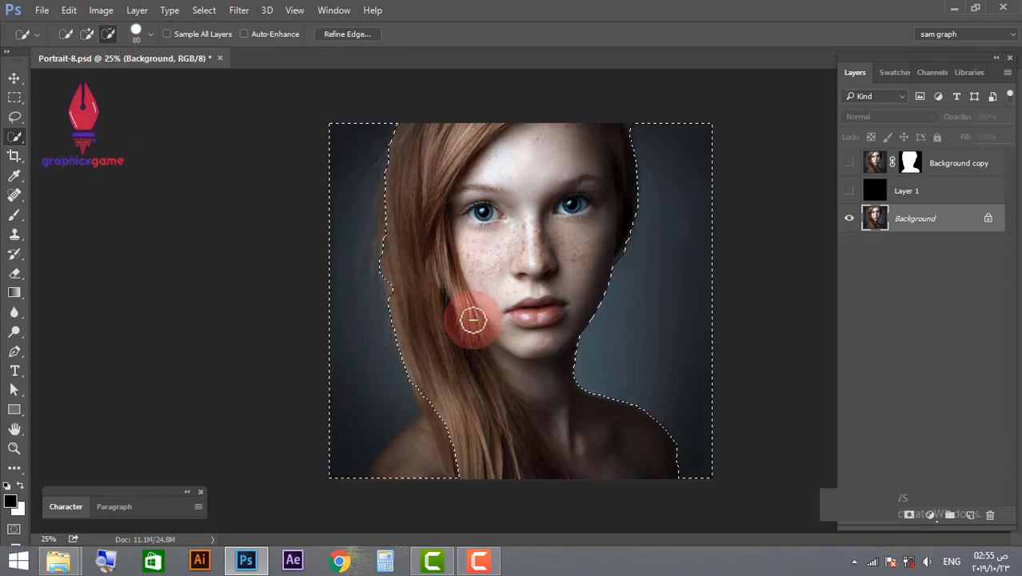
mouse_move(450, 469)
mouse_down()
mouse_move(436, 419)
mouse_move(401, 458)
mouse_move(445, 445)
mouse_up()
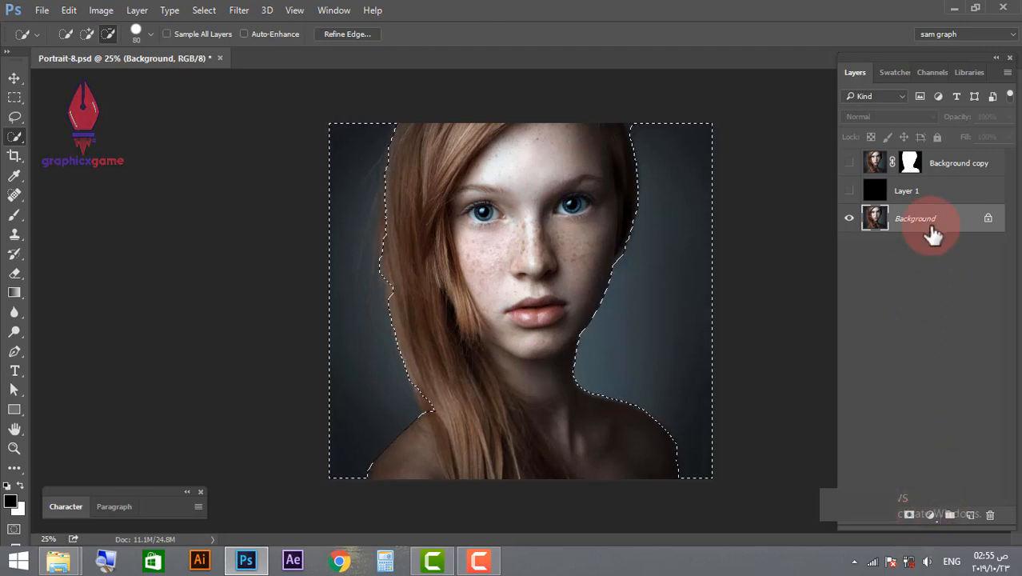
Step: Duplicate the Background layer with the original hidden, and give the copy a layer mask inverted to show only the woman
drag(934, 233, 971, 514)
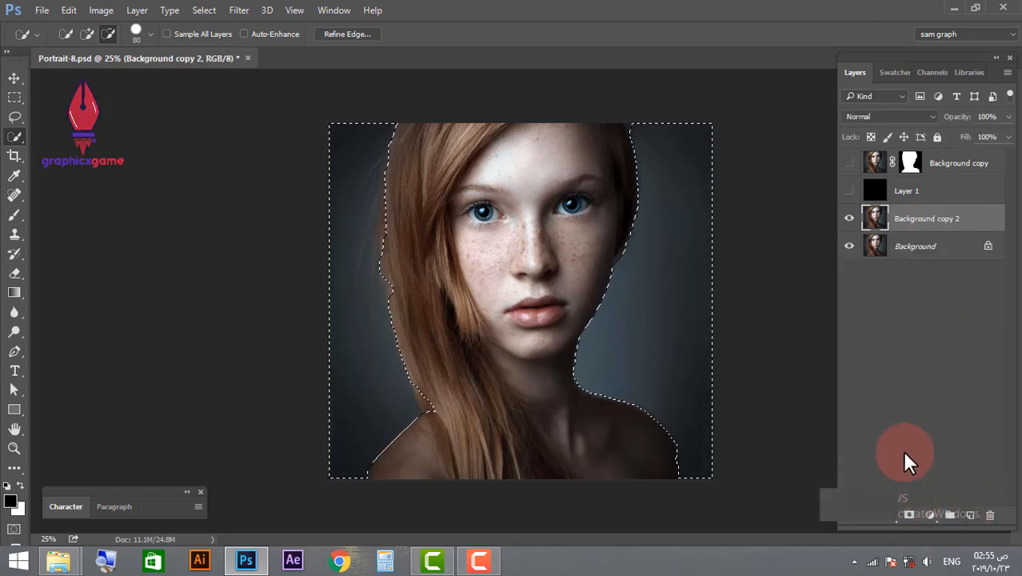
click(849, 246)
alt+click(910, 514)
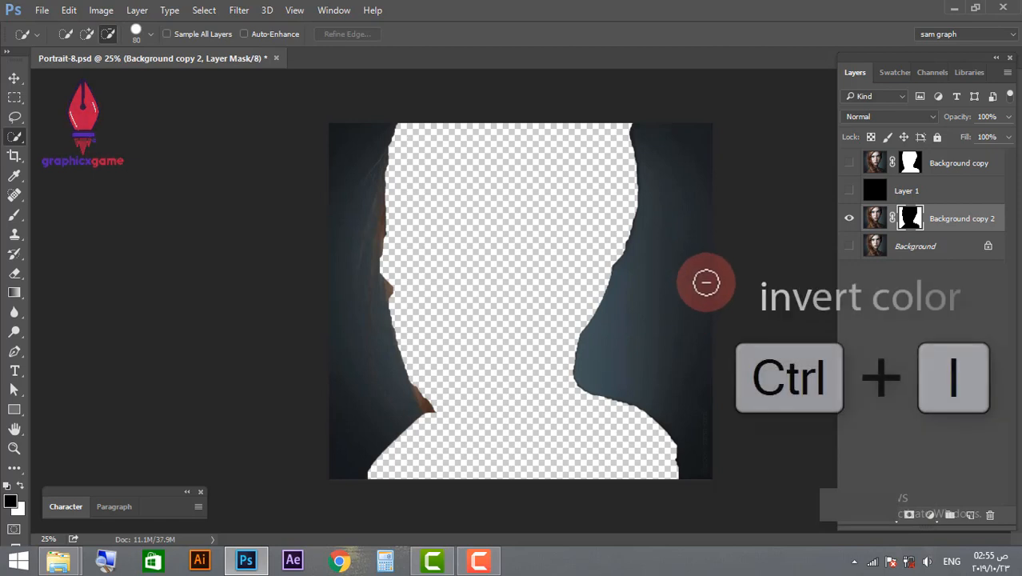
key(ctrl+i)
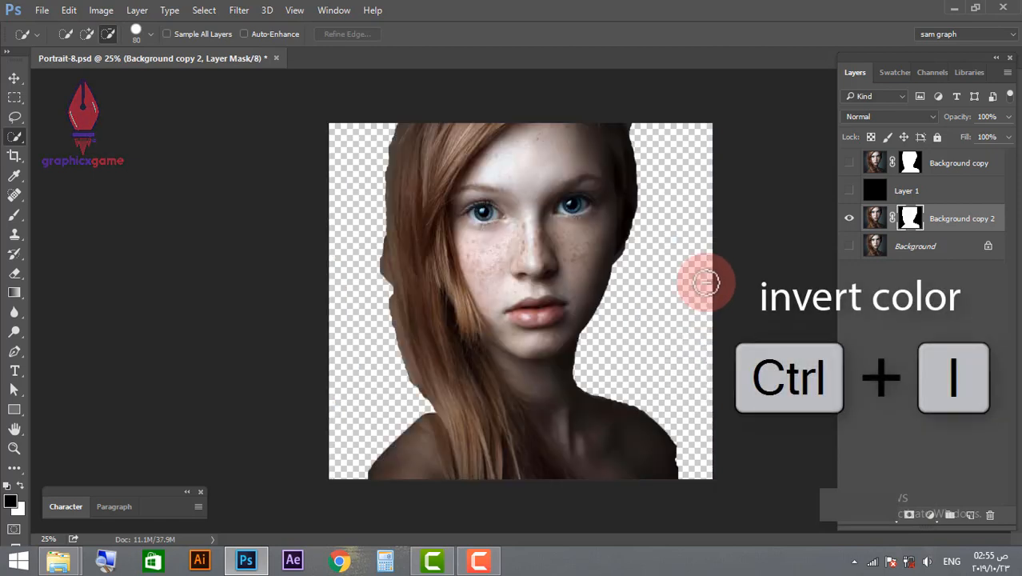
Step: Refine the mask of Background copy 2 with Smooth 48, Feather 3.0 px, Contrast 6% and Shift Edge -3%
click(918, 228)
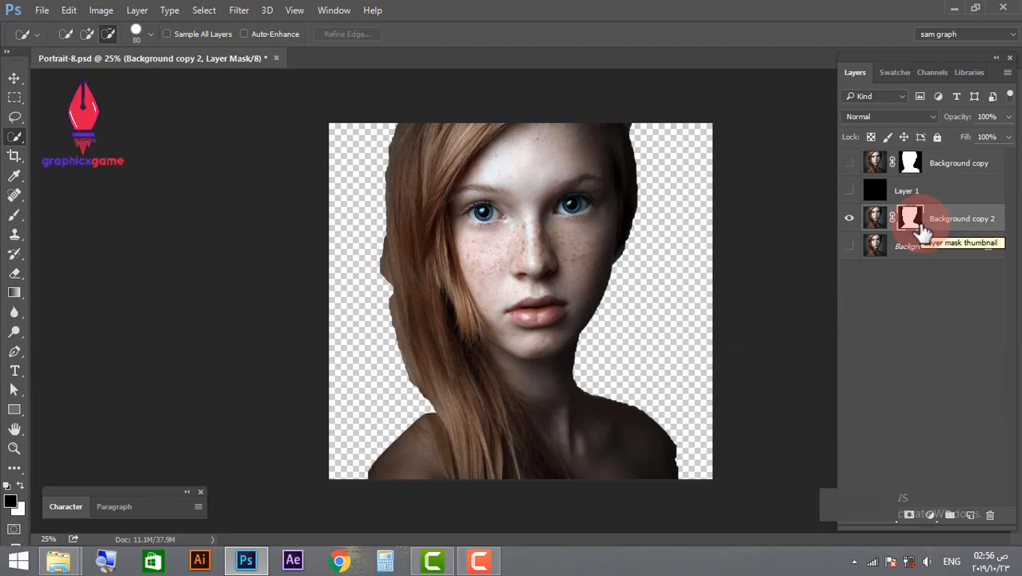
right_click(917, 230)
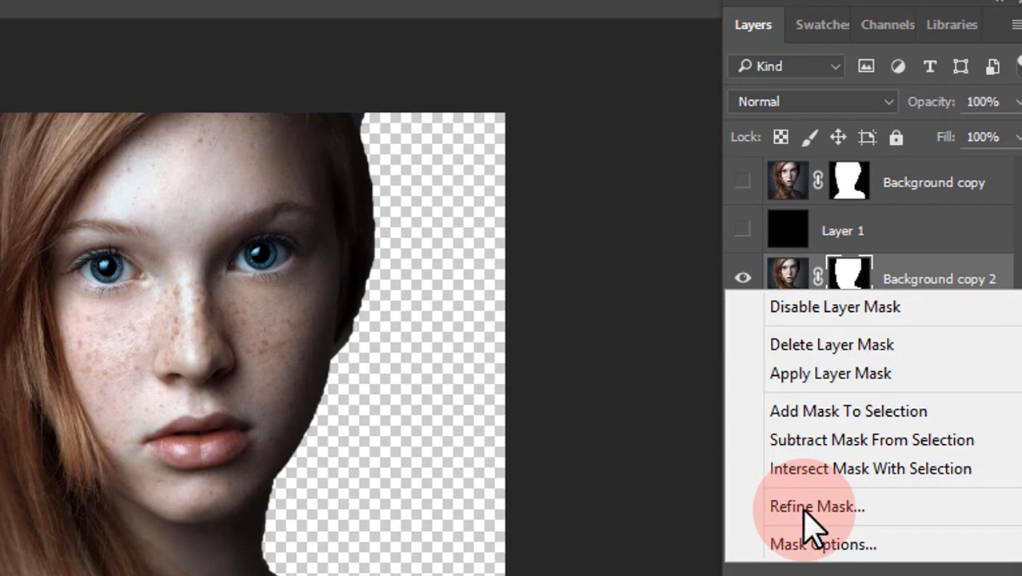
click(805, 507)
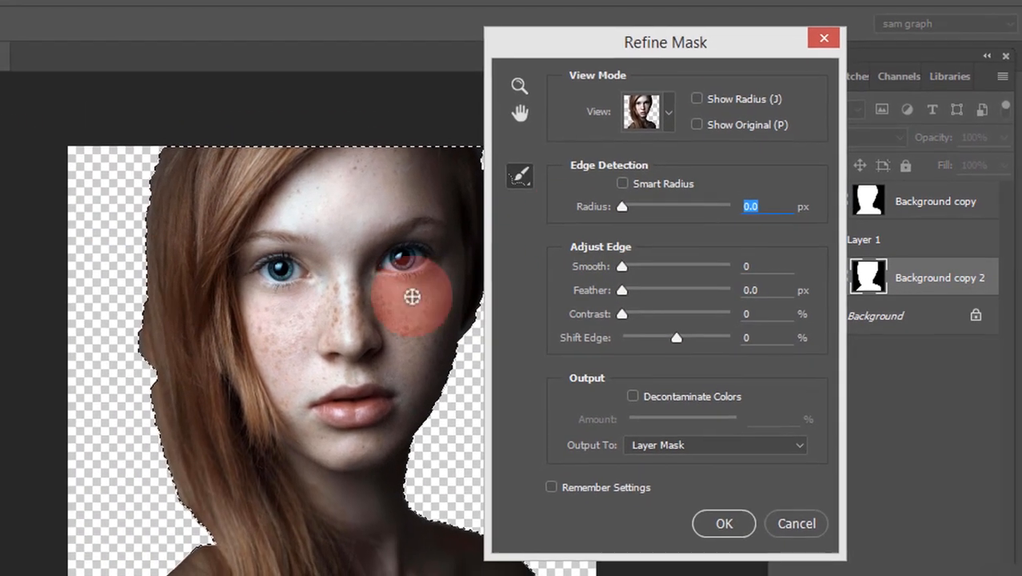
drag(627, 10, 669, 10)
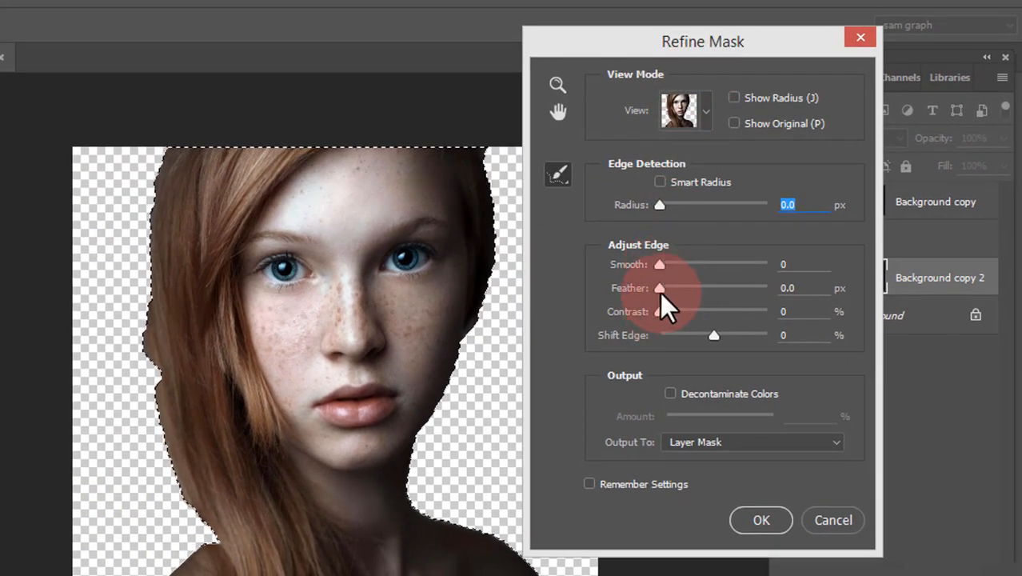
drag(660, 288, 693, 264)
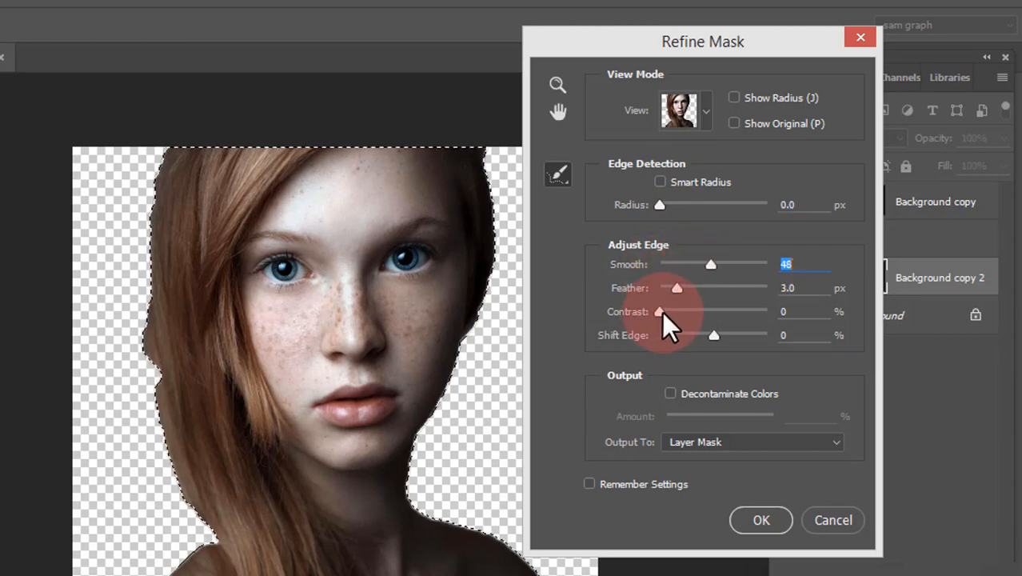
drag(662, 312, 666, 311)
mouse_move(711, 336)
mouse_down()
mouse_move(703, 337)
mouse_move(711, 333)
mouse_up()
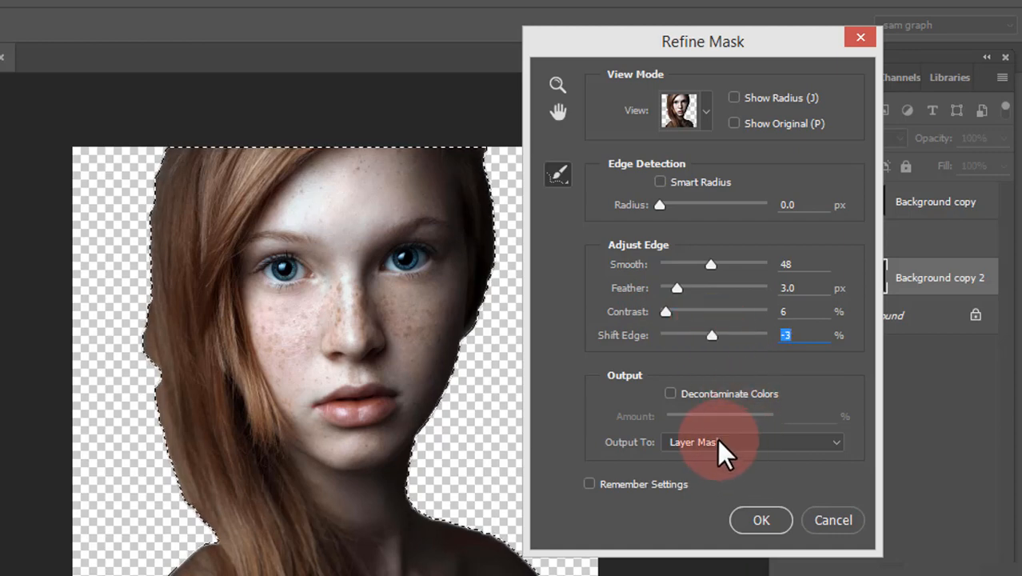
click(762, 521)
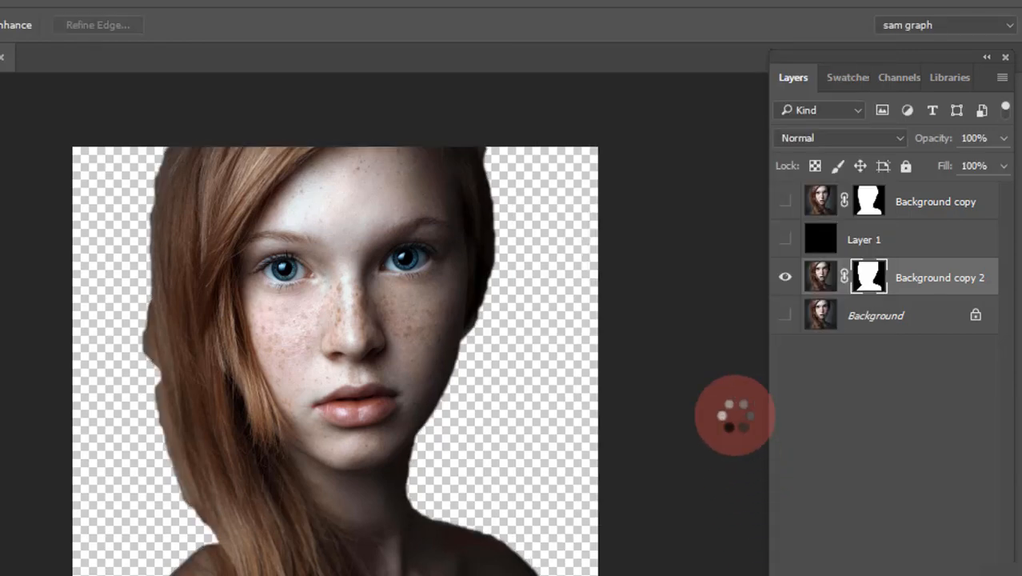
Step: Paint white on the layer mask with a 105 px soft brush to restore the hair at the portrait's upper left
click(868, 287)
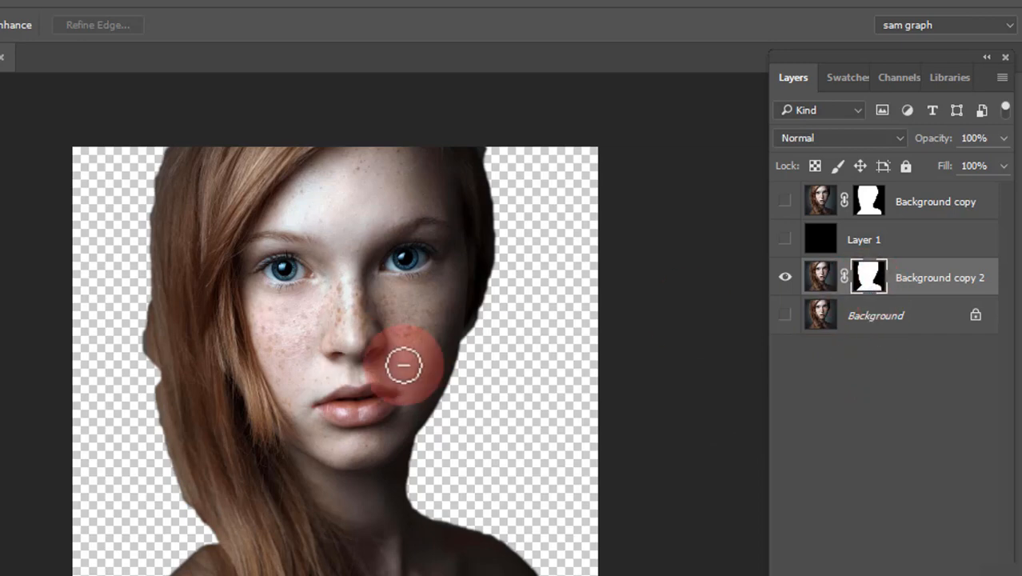
key(b)
right_click(175, 296)
mouse_move(185, 165)
mouse_down()
mouse_move(185, 231)
mouse_move(191, 167)
mouse_up()
key(x)
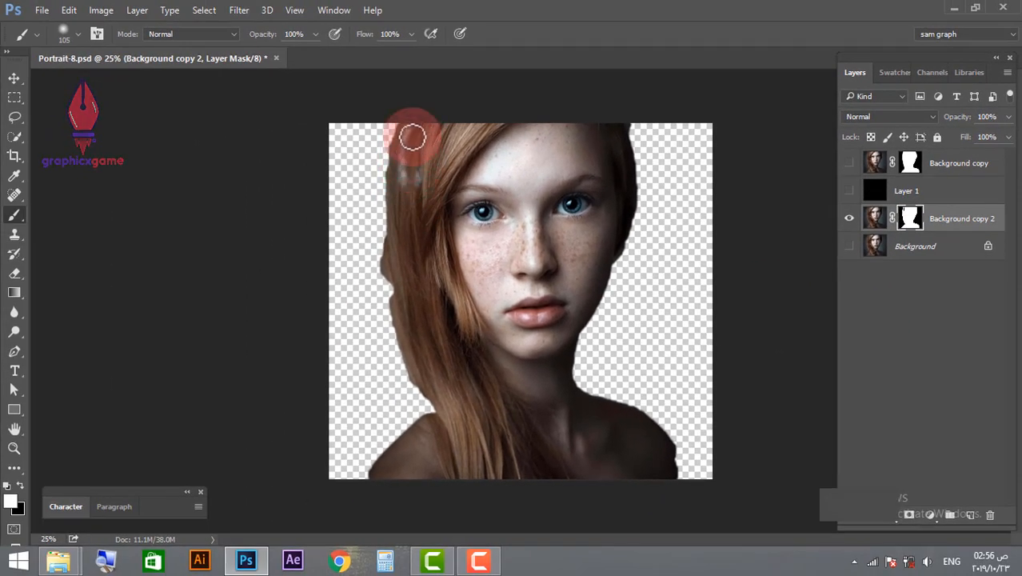
mouse_move(402, 132)
mouse_down()
mouse_move(400, 185)
mouse_move(418, 190)
mouse_move(407, 136)
mouse_move(401, 172)
mouse_move(406, 126)
mouse_move(394, 216)
mouse_move(406, 128)
mouse_move(394, 197)
mouse_move(409, 322)
mouse_move(383, 297)
mouse_move(382, 234)
mouse_move(407, 125)
mouse_move(379, 164)
mouse_move(378, 134)
mouse_up()
key(x)
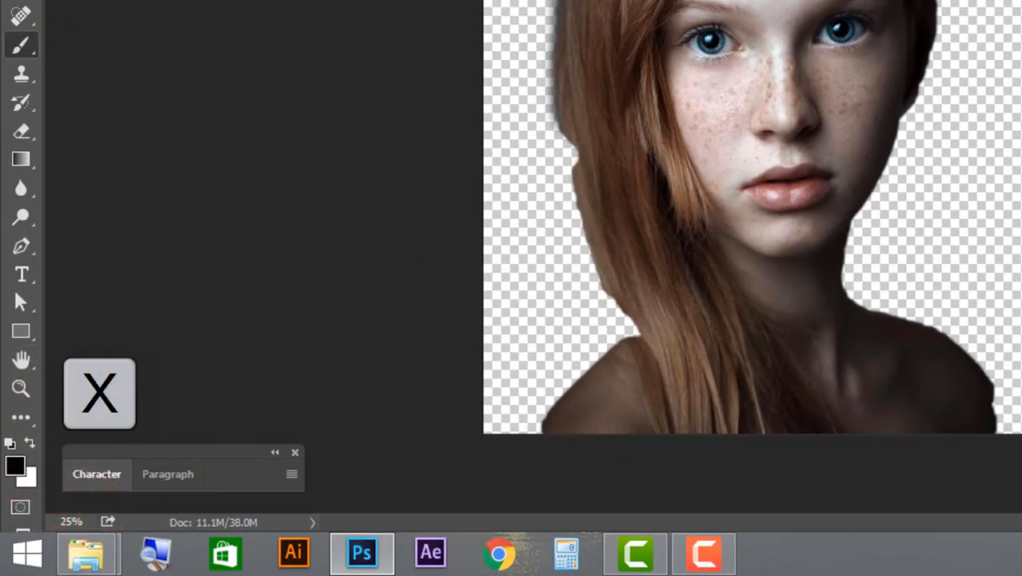
key(x)
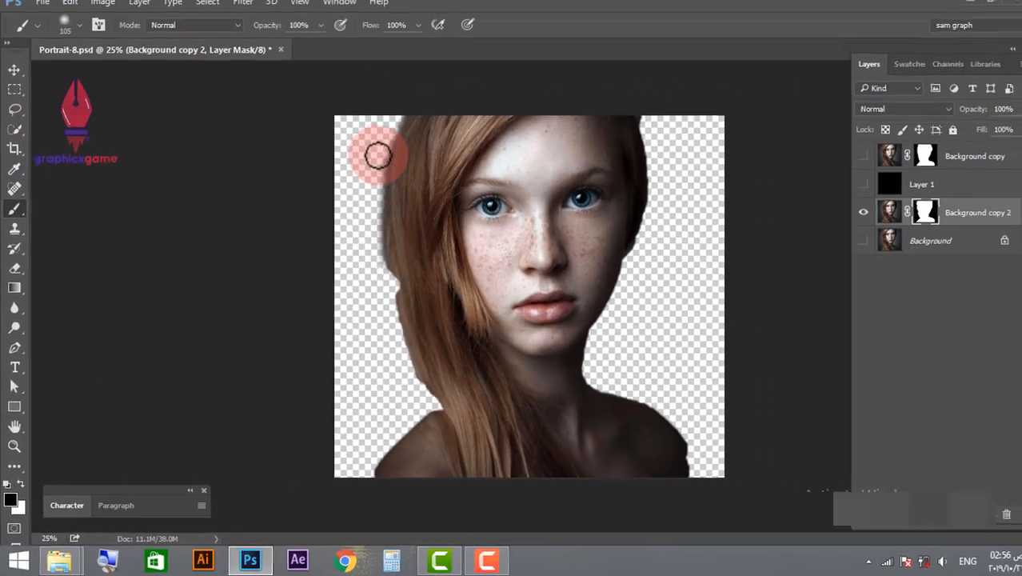
Step: Paint along the left edge of the hair on the mask, alternating black and white, to smooth its outline down to the shoulder
mouse_move(372, 165)
mouse_down()
mouse_move(385, 119)
mouse_move(399, 161)
mouse_move(391, 182)
mouse_move(406, 138)
mouse_move(369, 149)
mouse_move(372, 279)
mouse_move(367, 244)
mouse_move(401, 250)
mouse_move(397, 272)
mouse_move(395, 207)
mouse_move(388, 280)
mouse_move(404, 307)
mouse_move(395, 278)
mouse_move(402, 317)
mouse_move(393, 261)
mouse_move(399, 321)
mouse_move(396, 312)
mouse_move(391, 279)
mouse_move(410, 328)
mouse_move(408, 276)
mouse_move(403, 303)
mouse_move(390, 278)
mouse_move(419, 394)
mouse_up()
key(x)
key(x)
key(x)
key(x)
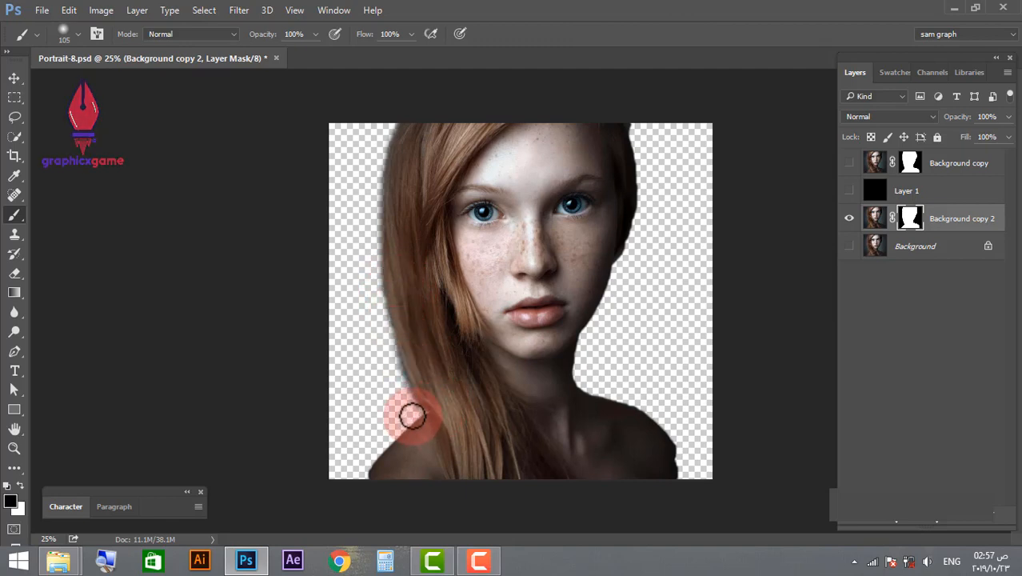
Step: Clean up the mask edge around the left-hand shoulder with black and white brush strokes, and show the toolbox in two columns
mouse_move(412, 415)
mouse_down()
mouse_move(369, 454)
mouse_move(381, 479)
mouse_move(366, 483)
mouse_up()
key(x)
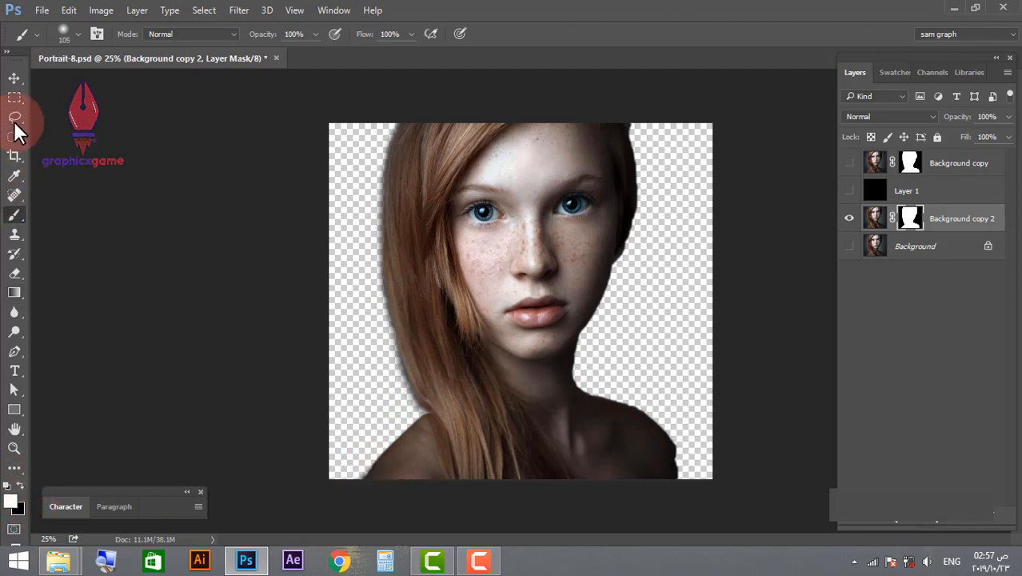
click(8, 52)
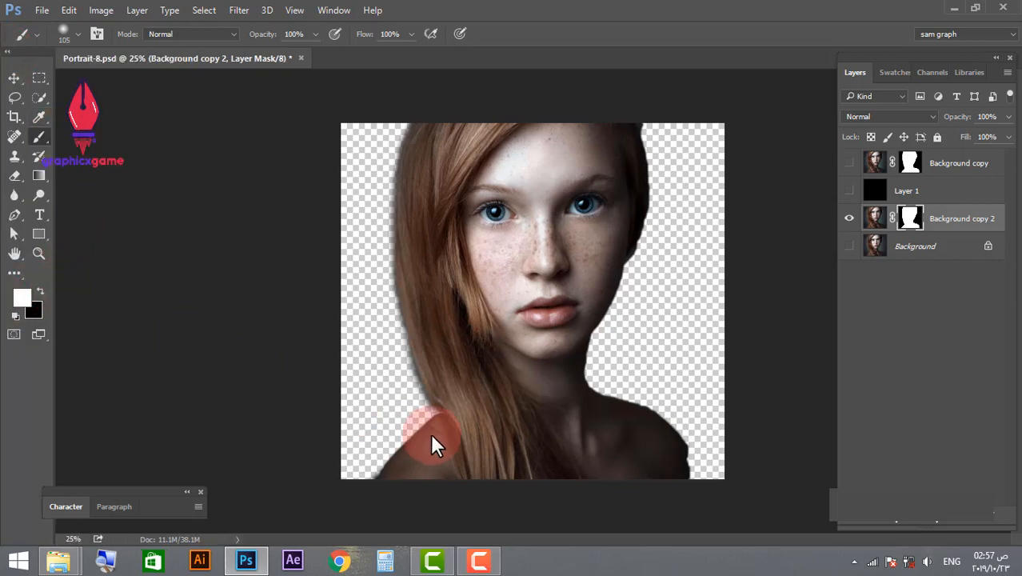
key(x)
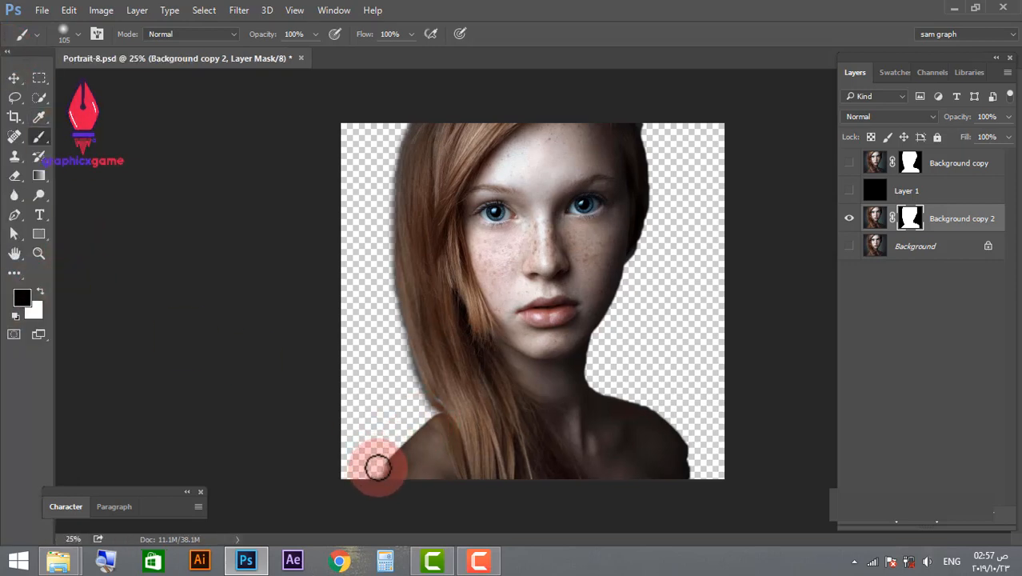
key(x)
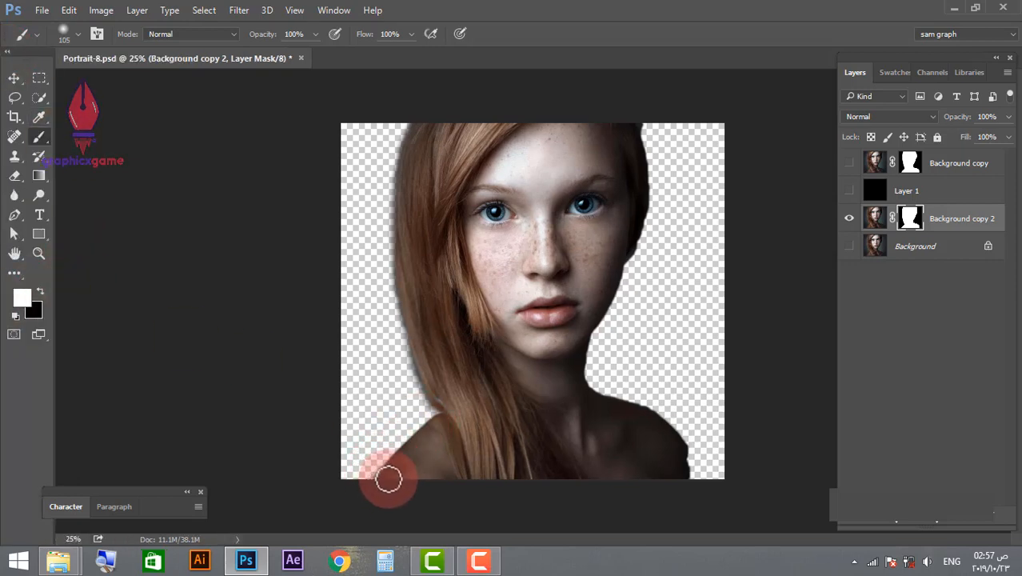
key(x)
key(x)
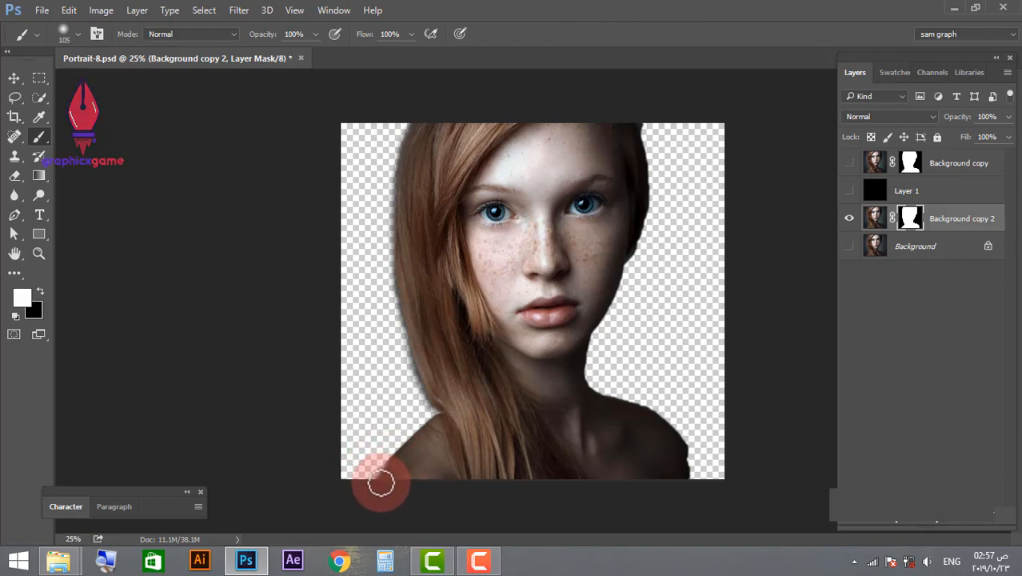
drag(400, 465, 434, 460)
Step: Paint the mask edge along the right-hand shoulder, neck and hair to smooth the woman's right outline
key(x)
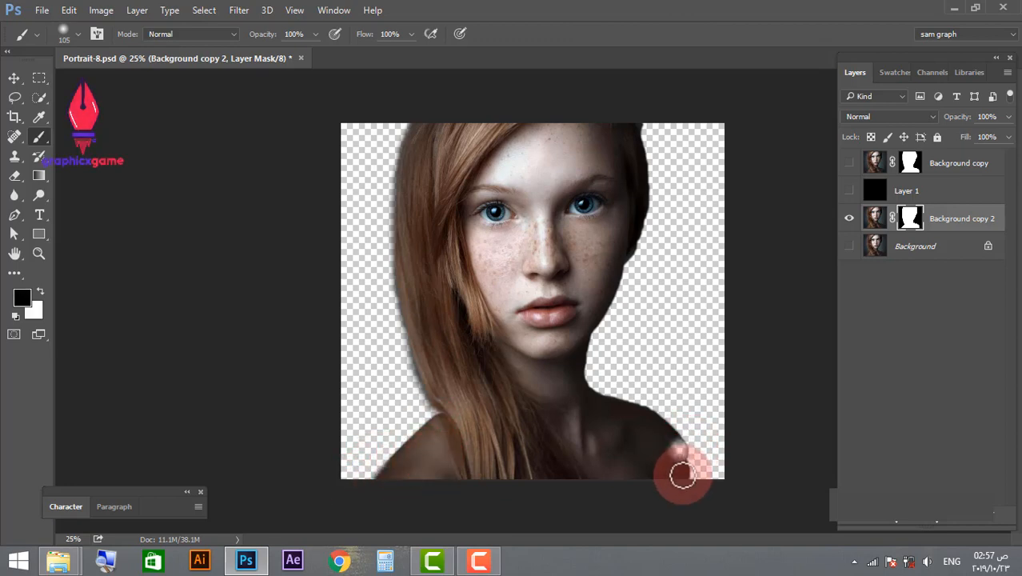
key(x)
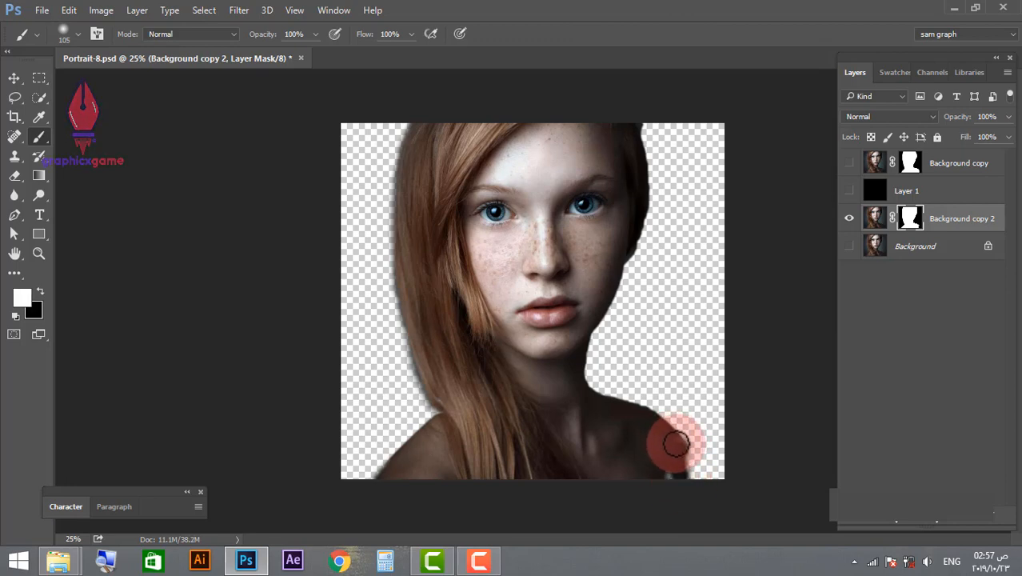
mouse_move(681, 475)
mouse_down()
mouse_move(669, 425)
mouse_move(581, 384)
mouse_move(588, 319)
mouse_move(628, 280)
mouse_move(605, 261)
mouse_move(629, 226)
mouse_move(633, 129)
mouse_up()
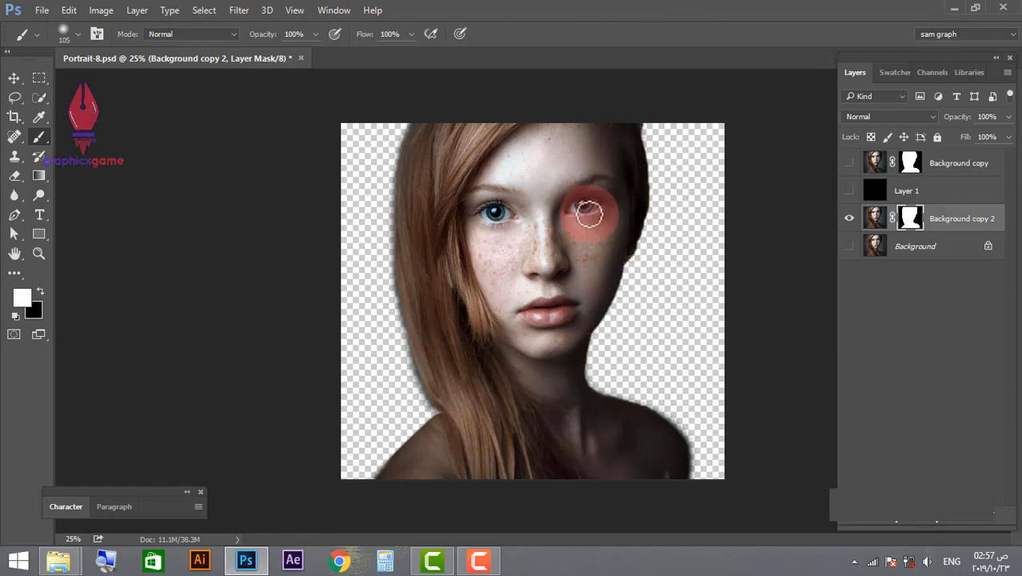
Step: Hide Background copy 2, show Background copy over the black Layer 1, and select Layer 1 with black as foreground colour
click(849, 217)
click(849, 163)
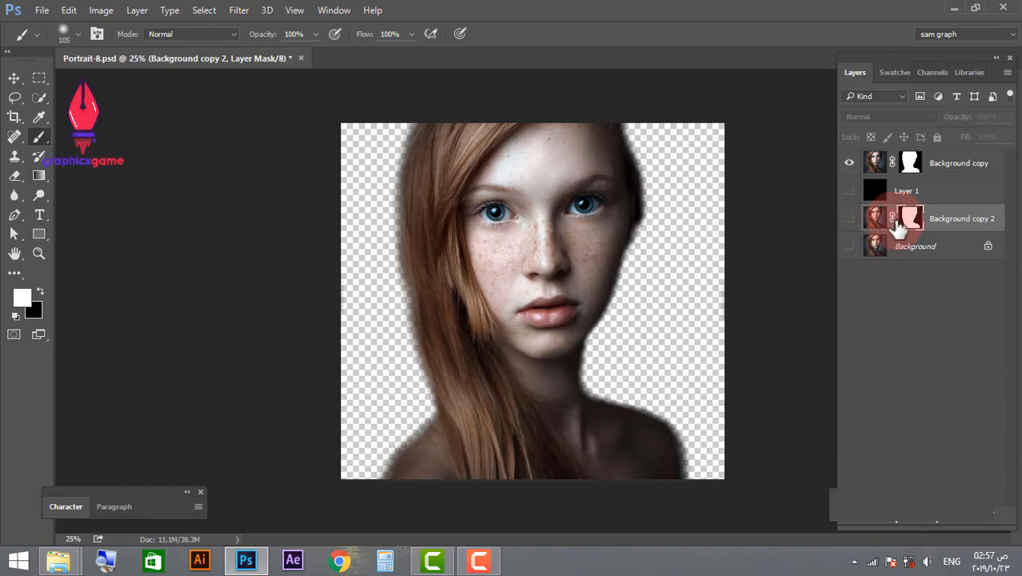
click(850, 192)
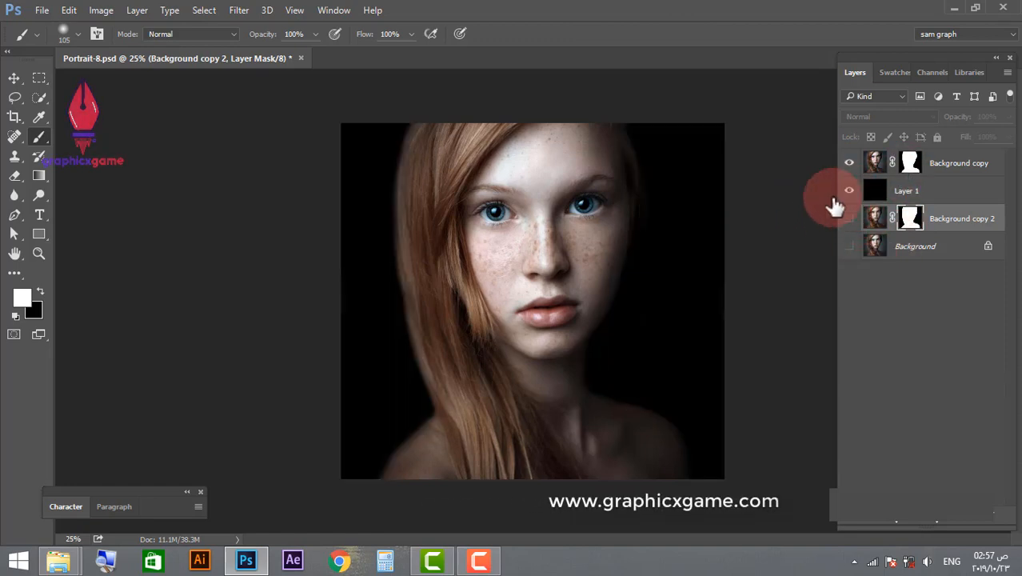
click(876, 191)
key(x)
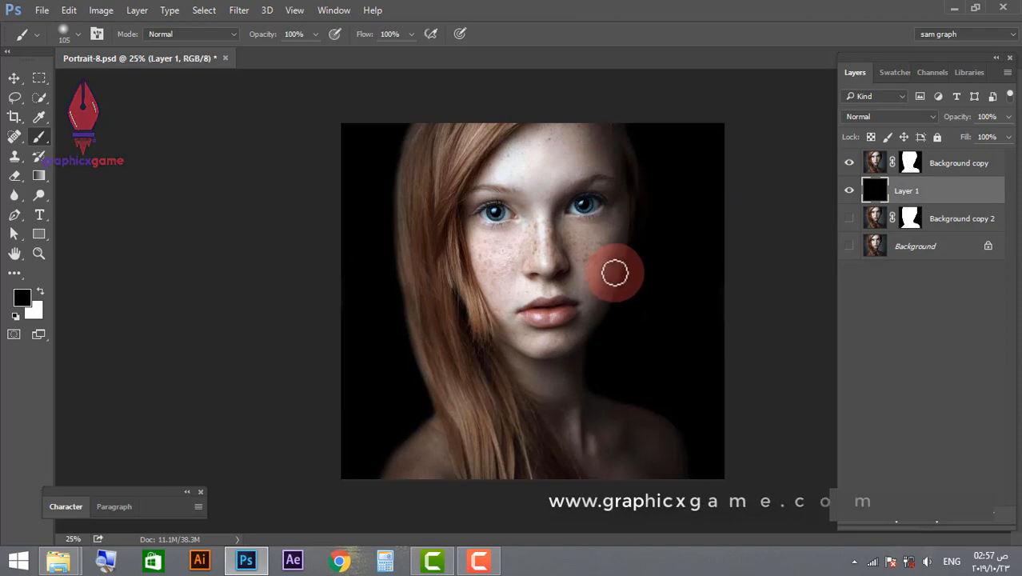
click(13, 78)
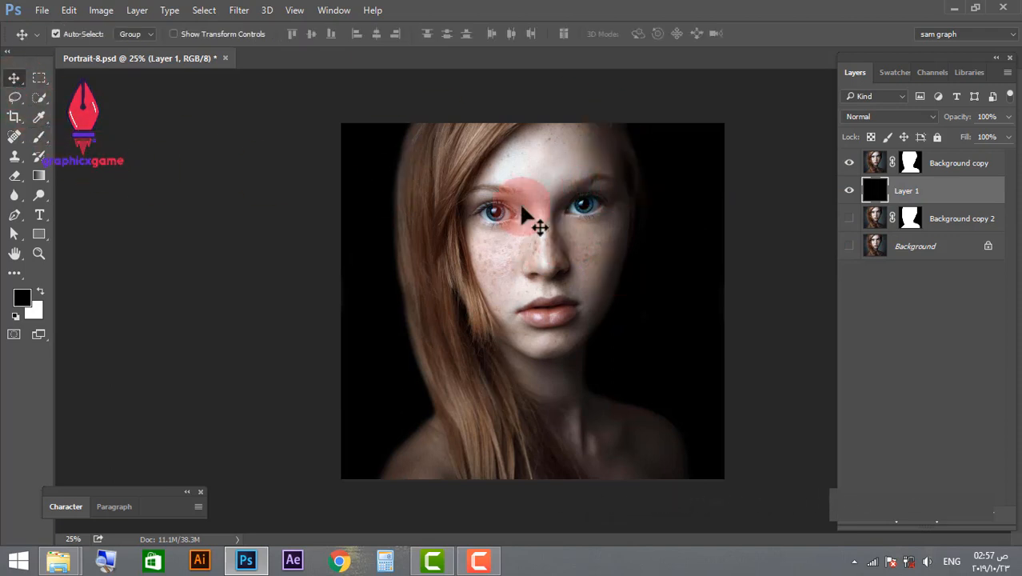
Step: Duplicate the Background copy layer with its mask, and hide the original Background copy and Layer 1
click(952, 166)
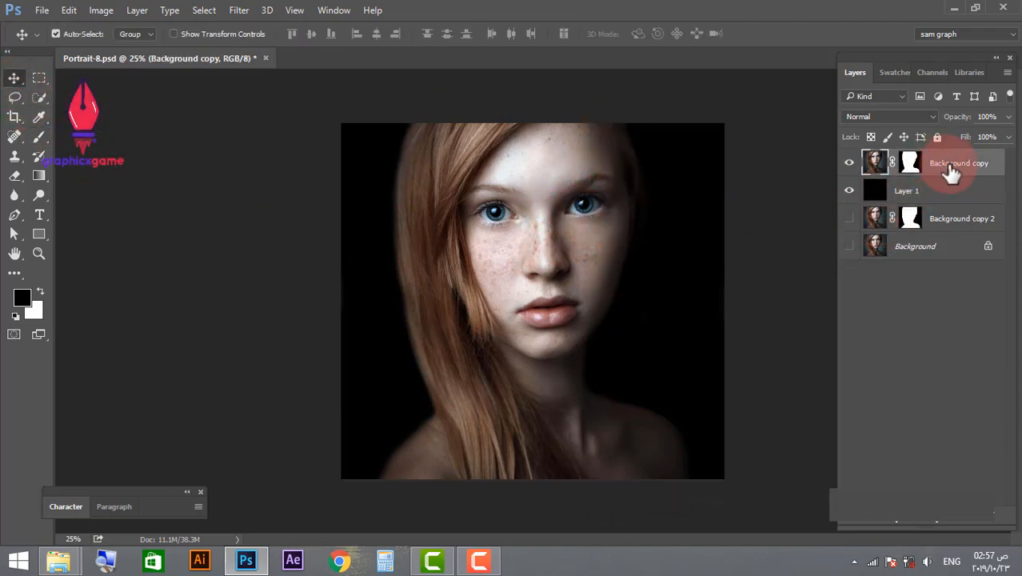
drag(952, 172, 977, 507)
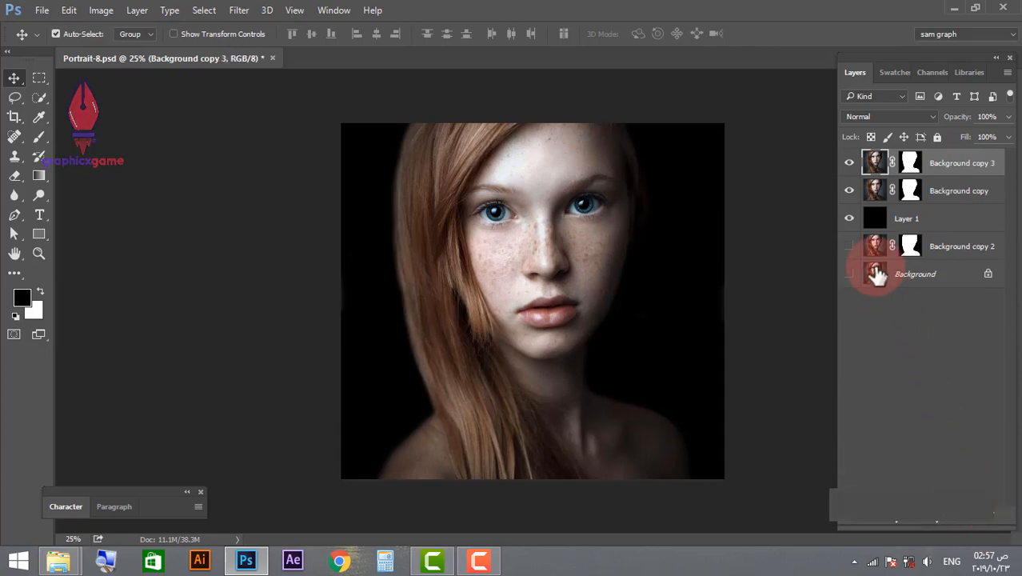
drag(832, 200, 832, 230)
Step: Apply the layer mask permanently on the duplicated portrait layer and show the black Layer 1 behind it
right_click(902, 168)
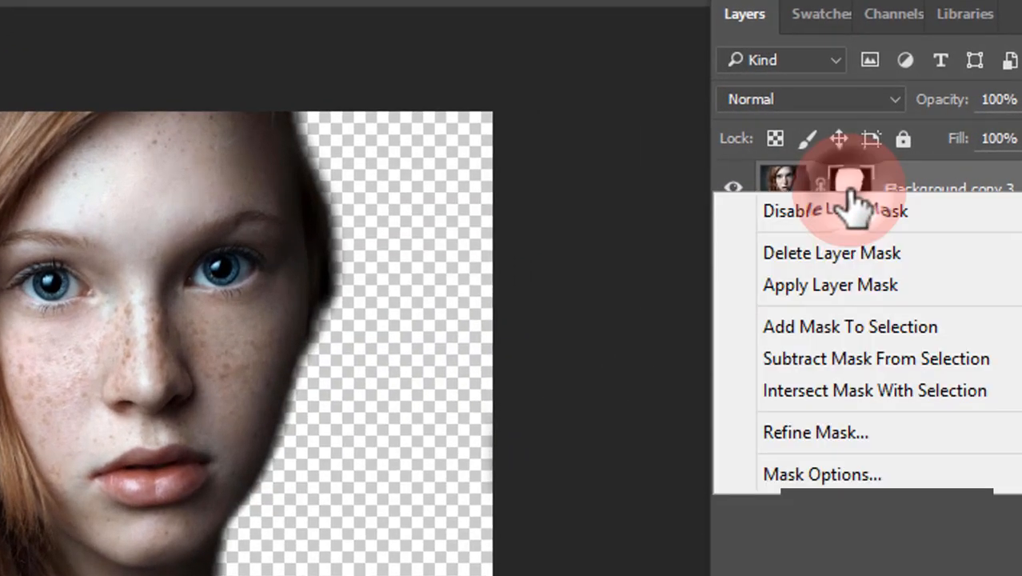
click(862, 298)
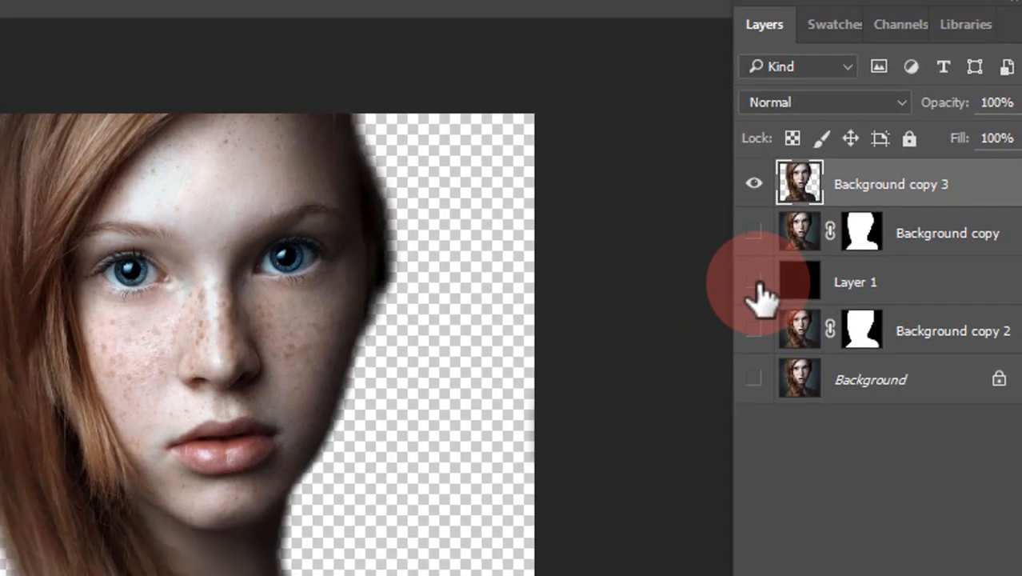
click(754, 283)
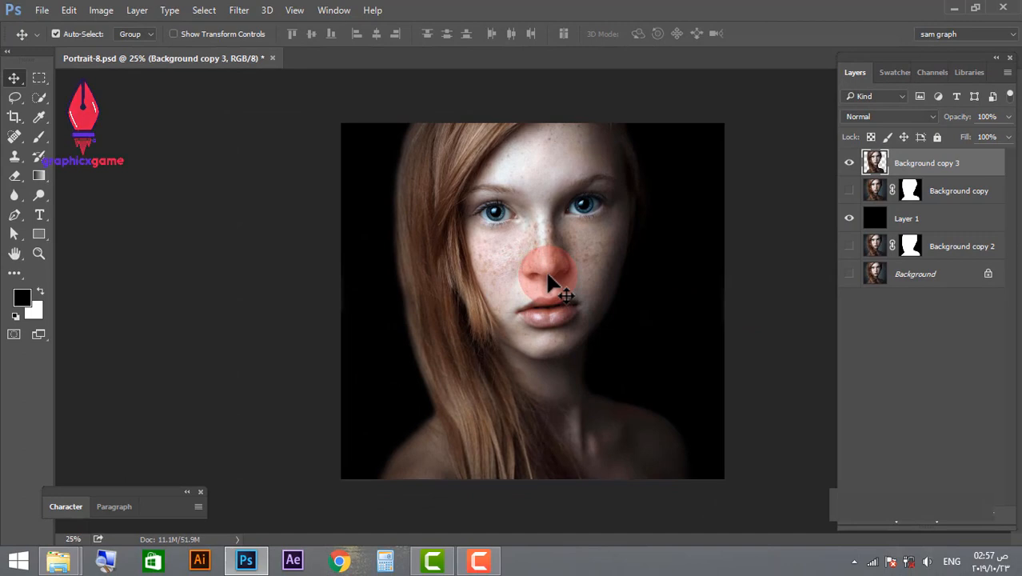
Step: Choose the 1116 px crack brush from the brush presets
key(b)
right_click(495, 211)
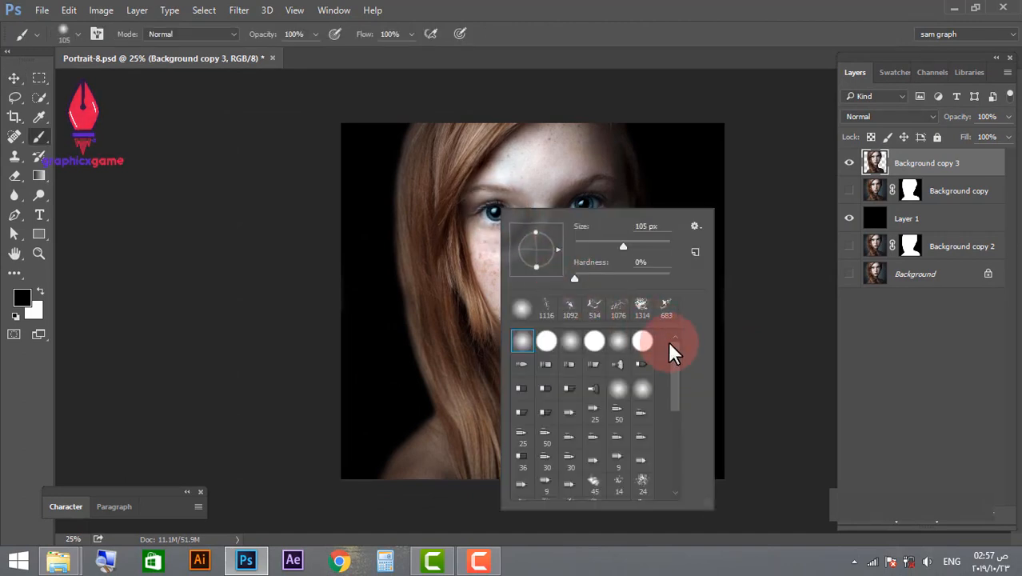
click(547, 312)
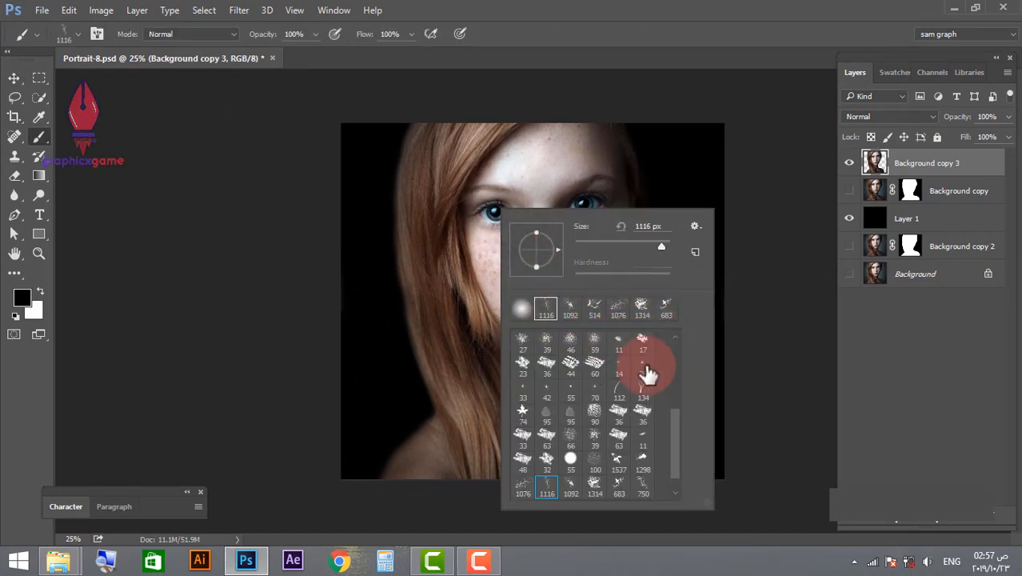
drag(674, 419, 674, 492)
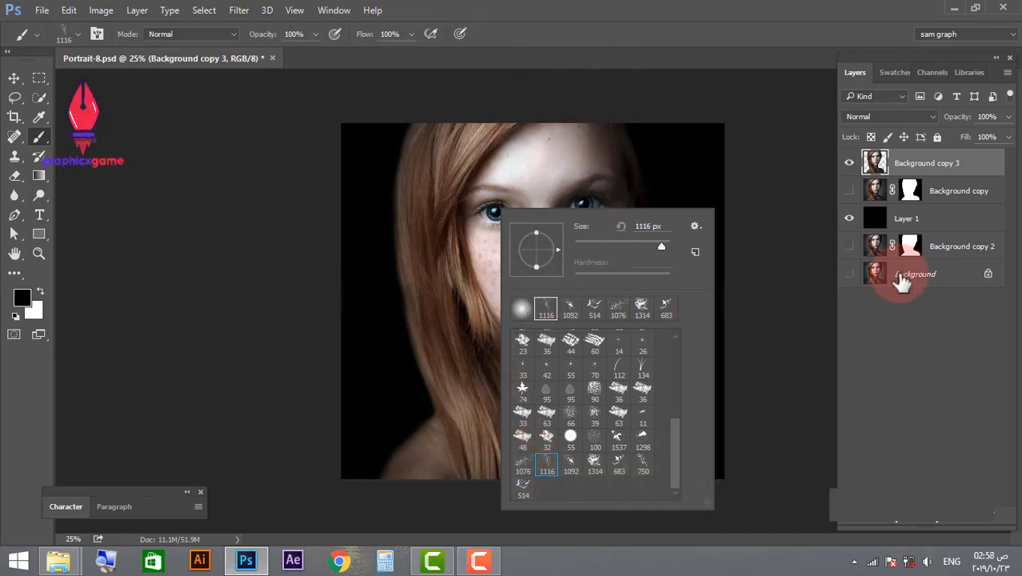
Step: Add a new empty layer above Background copy 3, and hide Background copy 3 and the black Layer 1
click(970, 521)
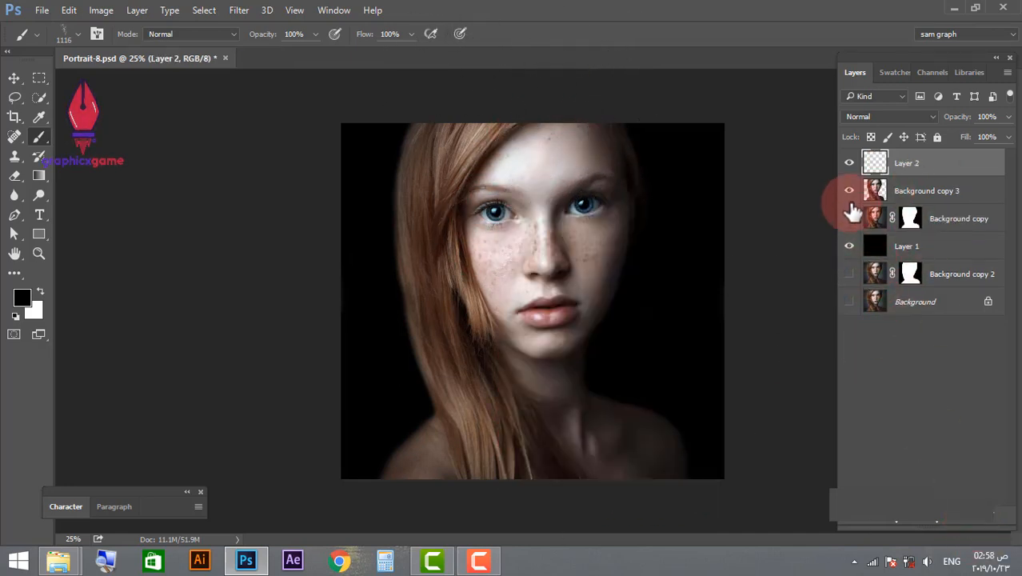
click(849, 190)
click(443, 284)
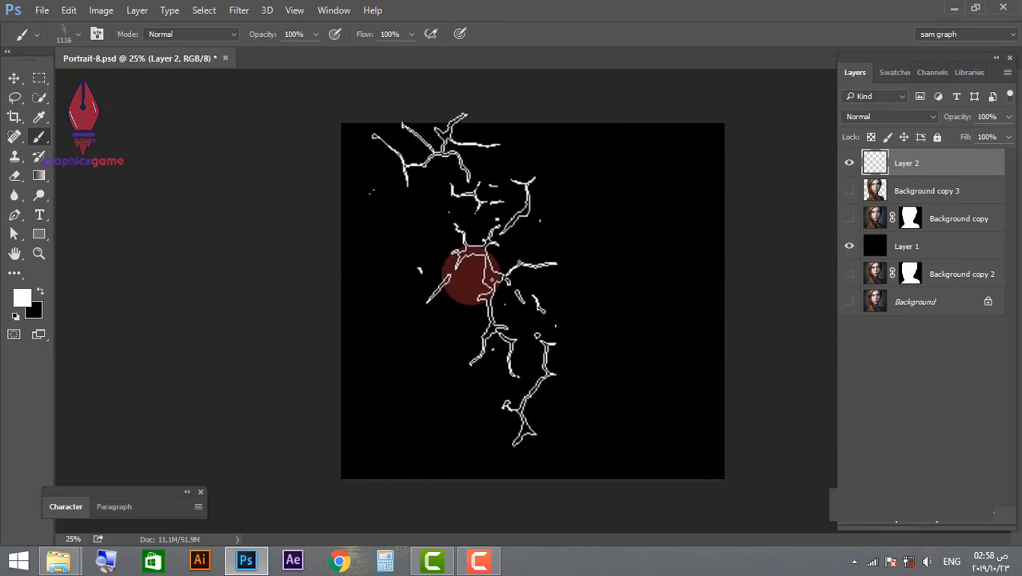
click(850, 246)
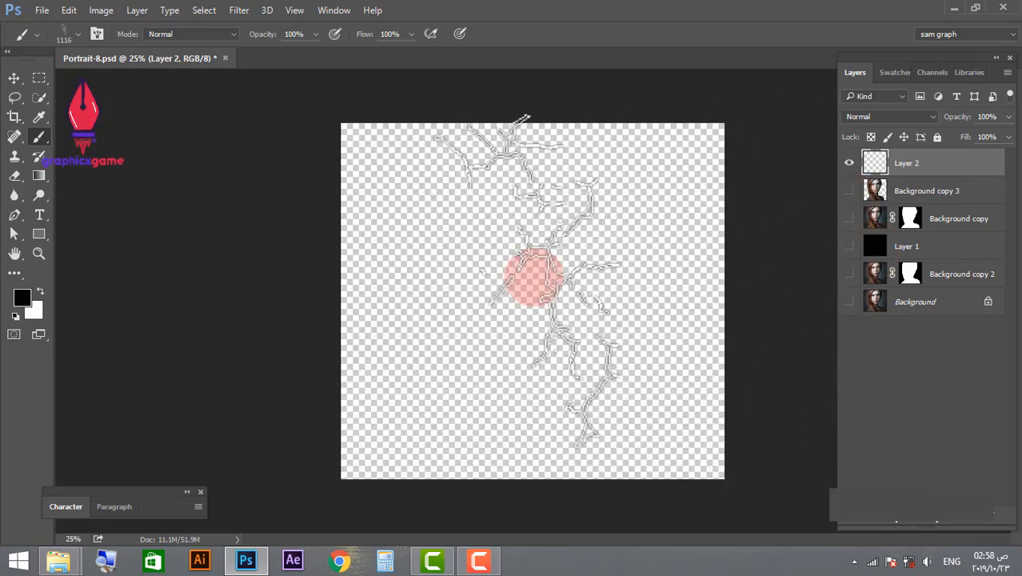
Step: Try a black test stamp with the 1116 px crack brush, and switch to the 1076 px crack brush
mouse_move(530, 274)
mouse_down()
mouse_move(575, 336)
mouse_move(640, 376)
mouse_up()
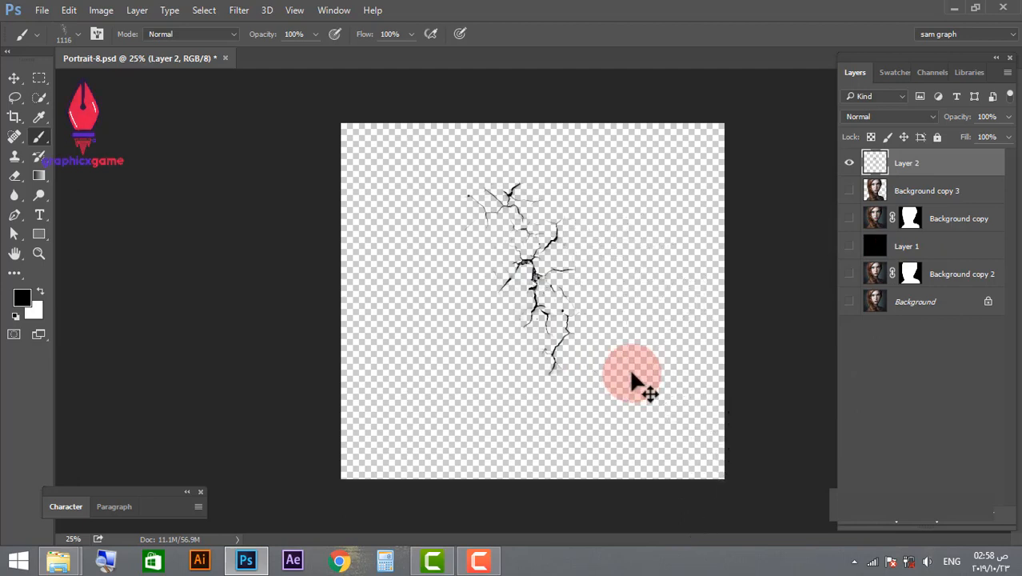
right_click(552, 249)
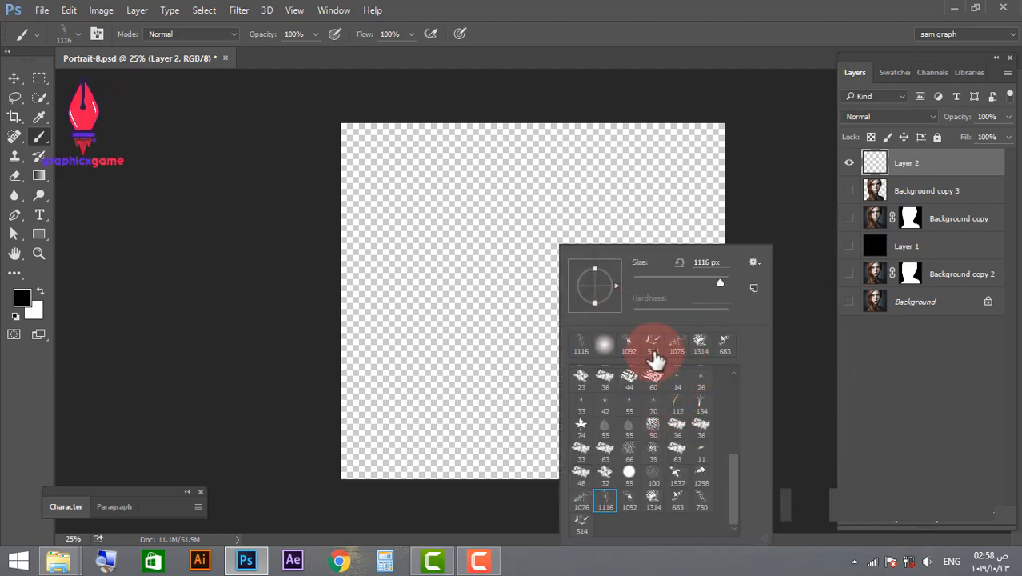
double_click(677, 344)
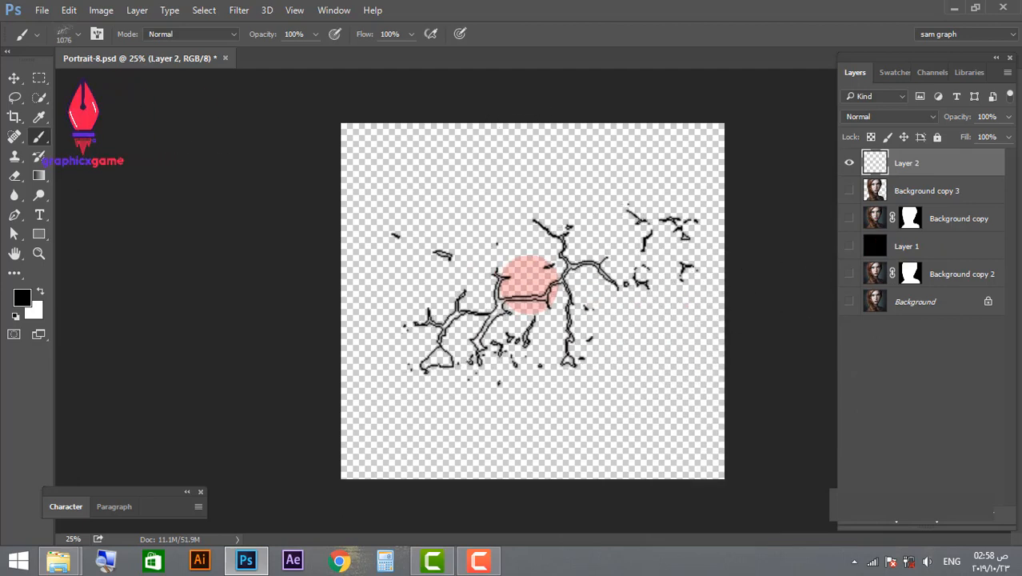
Step: Try a test stamp of the 1076 px crack brush on the empty layer and undo it
right_click(539, 246)
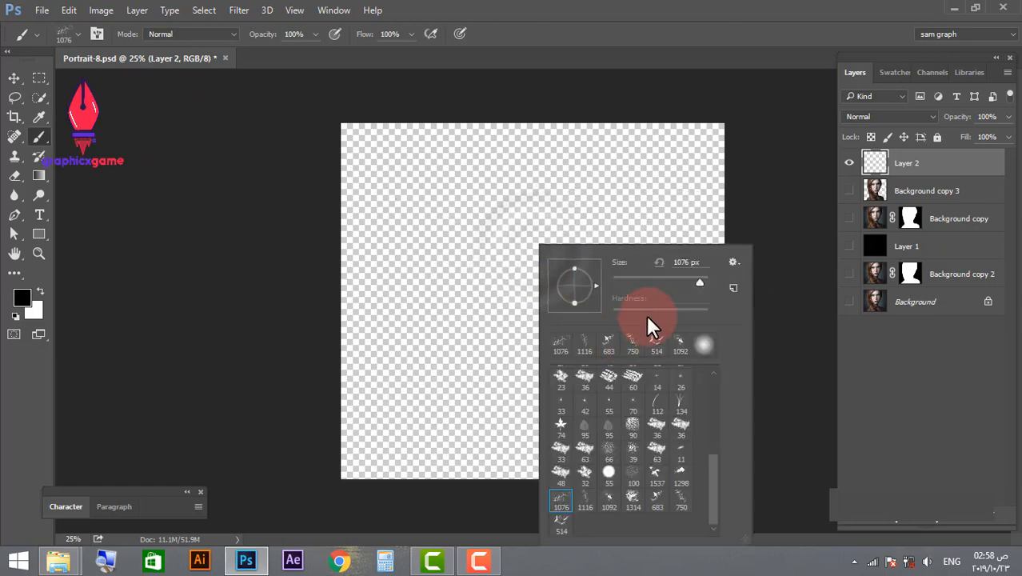
click(581, 214)
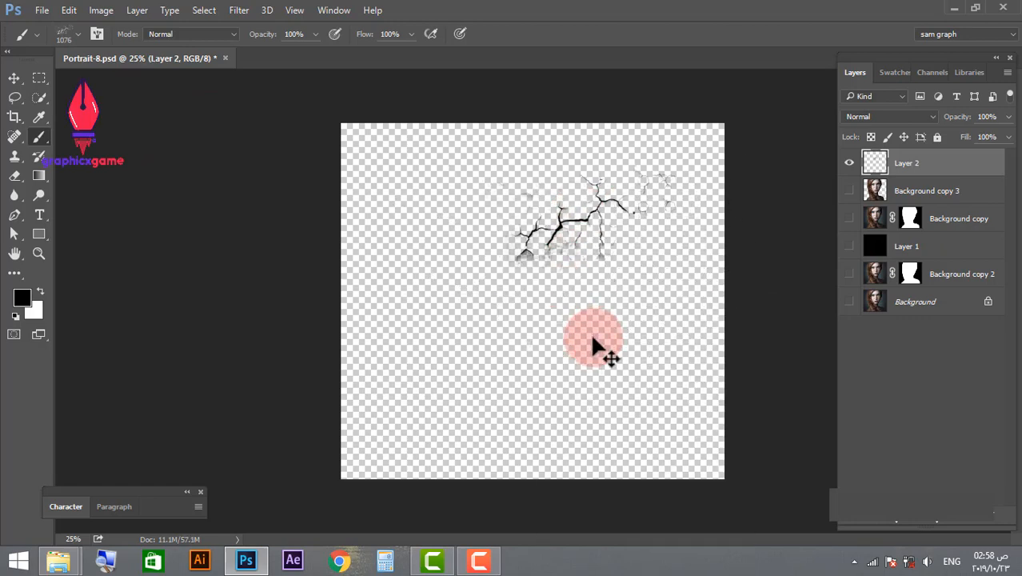
key(ctrl+z)
Step: Rotate the 1076 px crack brush tip so the cracks run diagonally down to the right
right_click(564, 292)
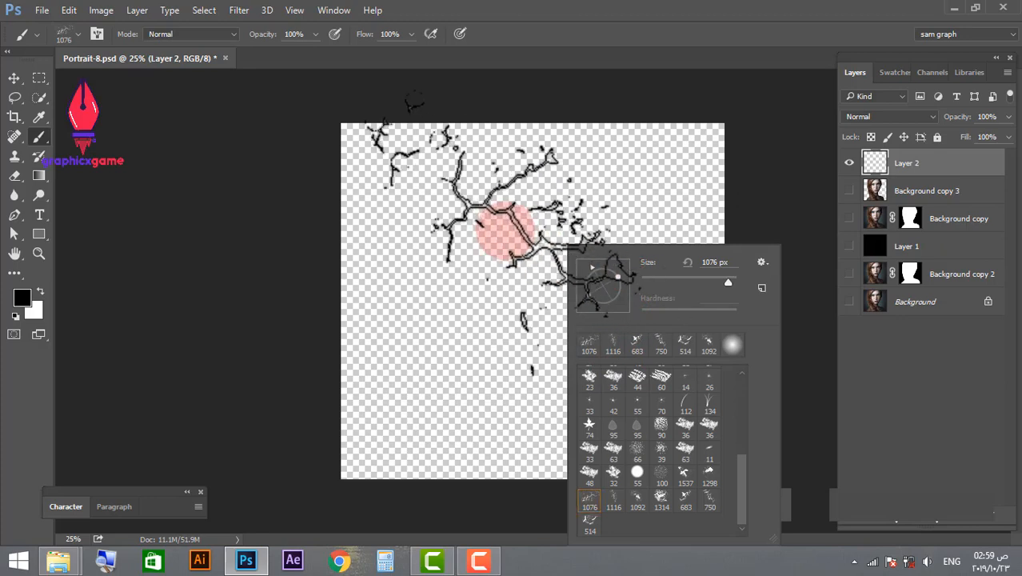
drag(594, 268, 596, 267)
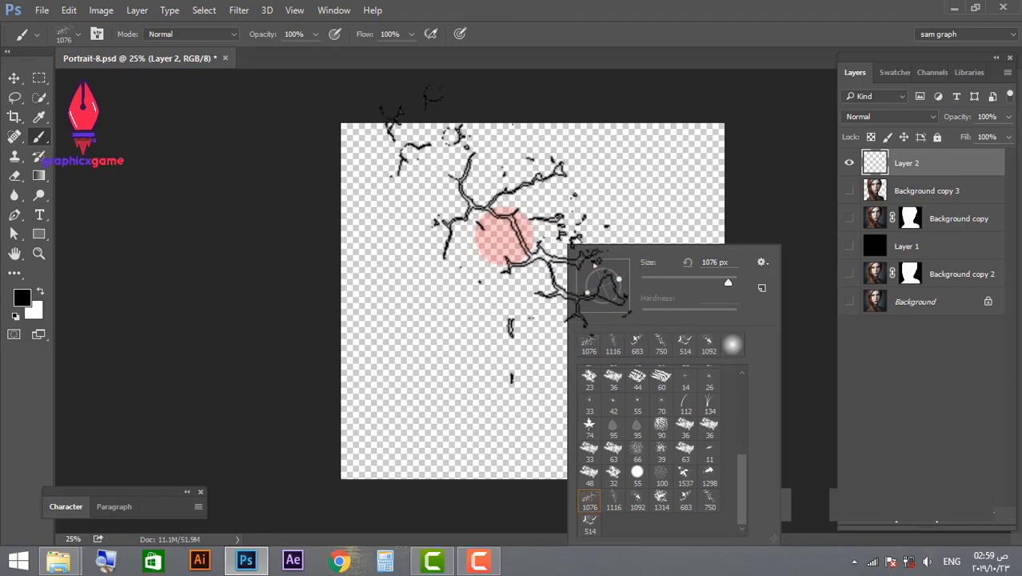
click(742, 43)
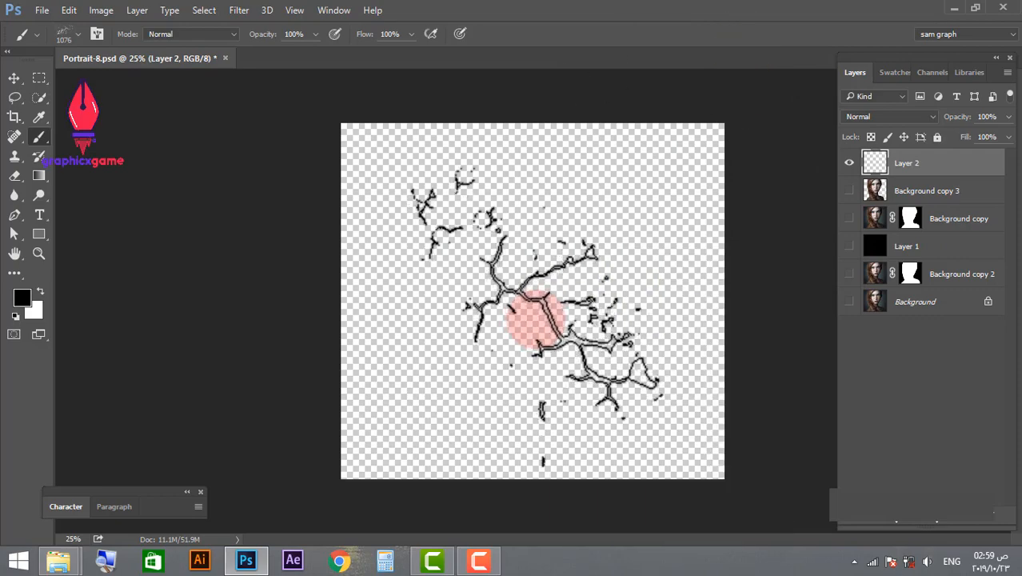
Step: Try other sizes for the rotated crack brush, from 5000 px down to 417 px
right_click(527, 270)
mouse_move(668, 292)
mouse_down()
mouse_move(691, 286)
mouse_move(701, 167)
mouse_move(677, 85)
mouse_move(560, 184)
mouse_up()
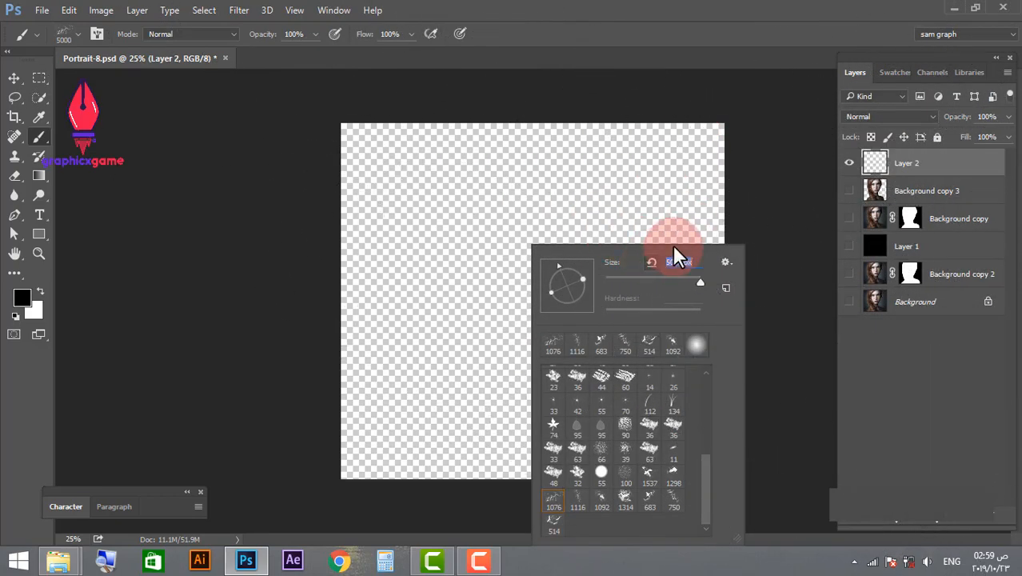
drag(701, 282, 686, 283)
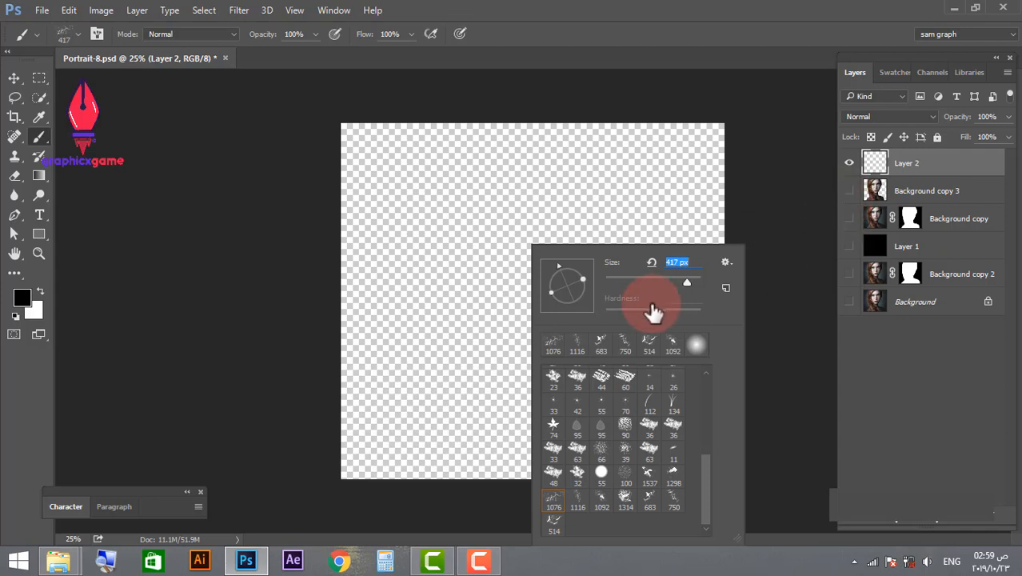
click(815, 217)
Step: Show the Background copy 3 portrait, enlarge the crack brush to 2165 px and fine-tune its angle over the face
click(849, 191)
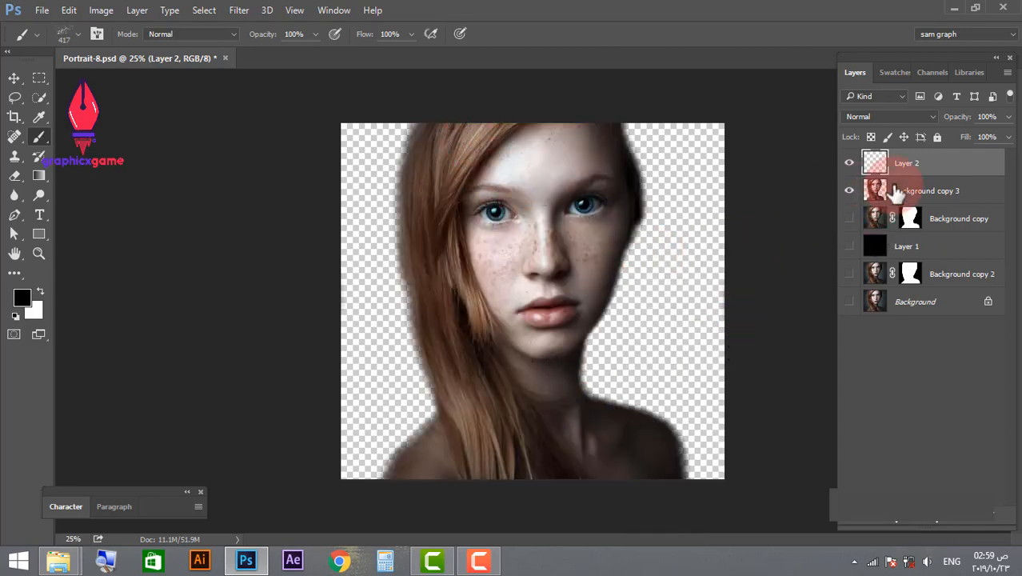
right_click(560, 276)
mouse_move(700, 282)
mouse_down()
mouse_move(712, 281)
mouse_move(701, 281)
mouse_up()
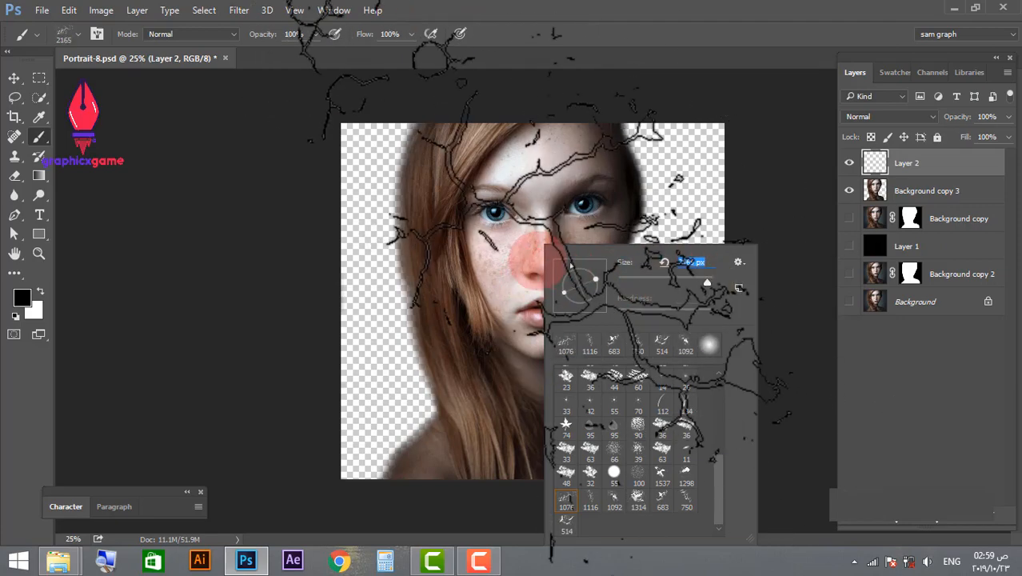
click(674, 28)
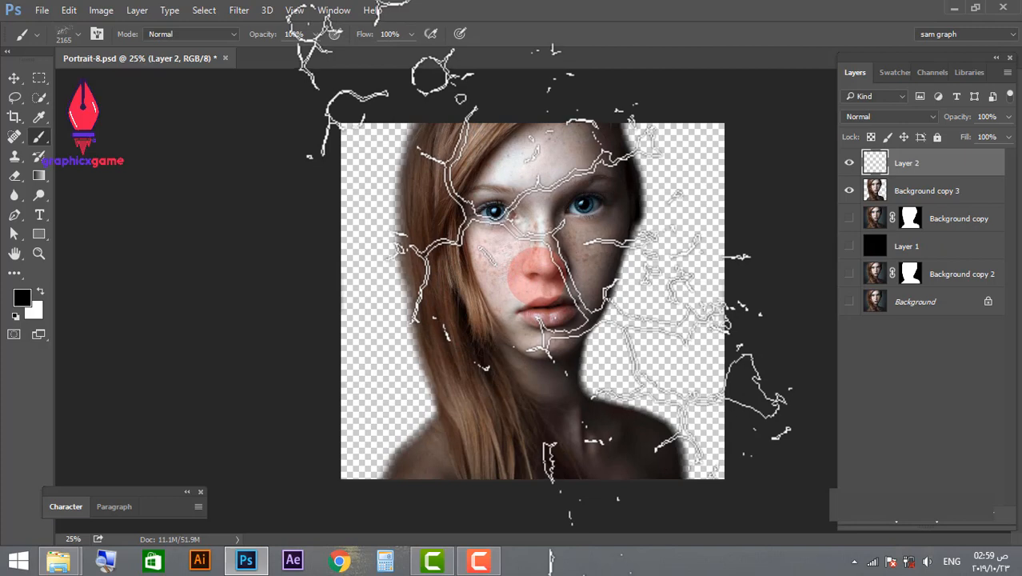
right_click(538, 234)
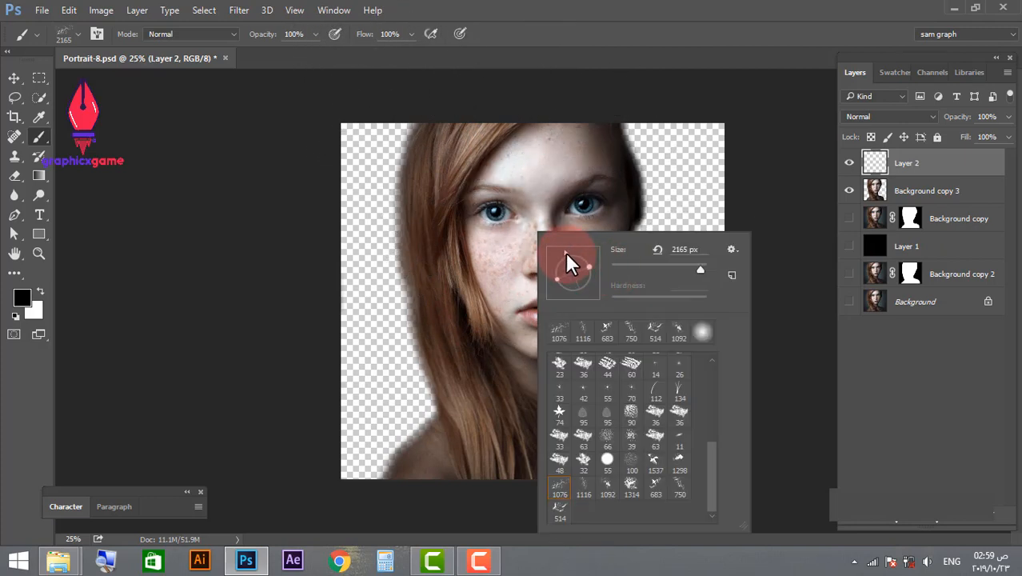
click(671, 35)
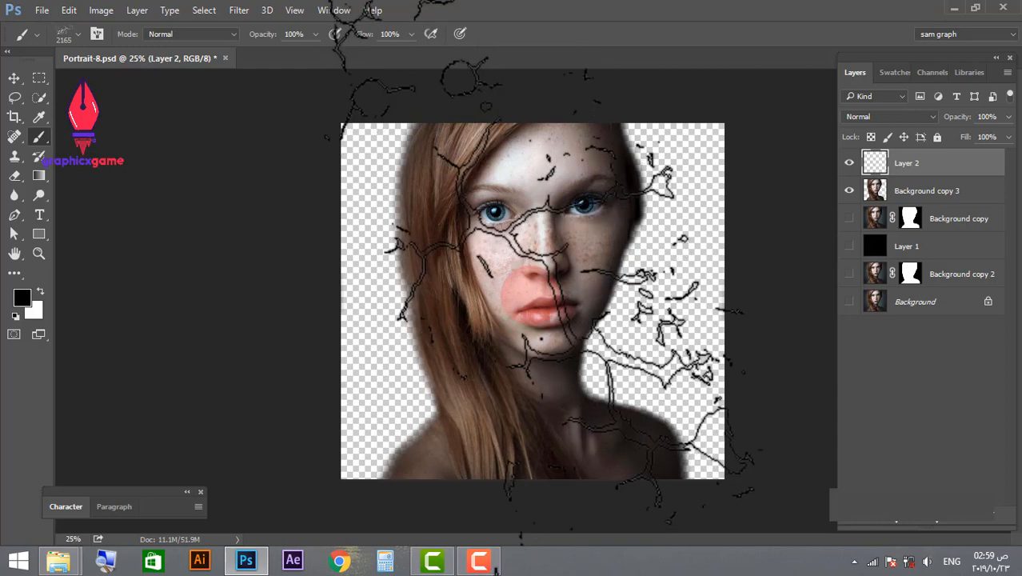
Step: Enlarge the crack brush to 2520 px and stamp black cracks across the woman's face on Layer 2
right_click(650, 285)
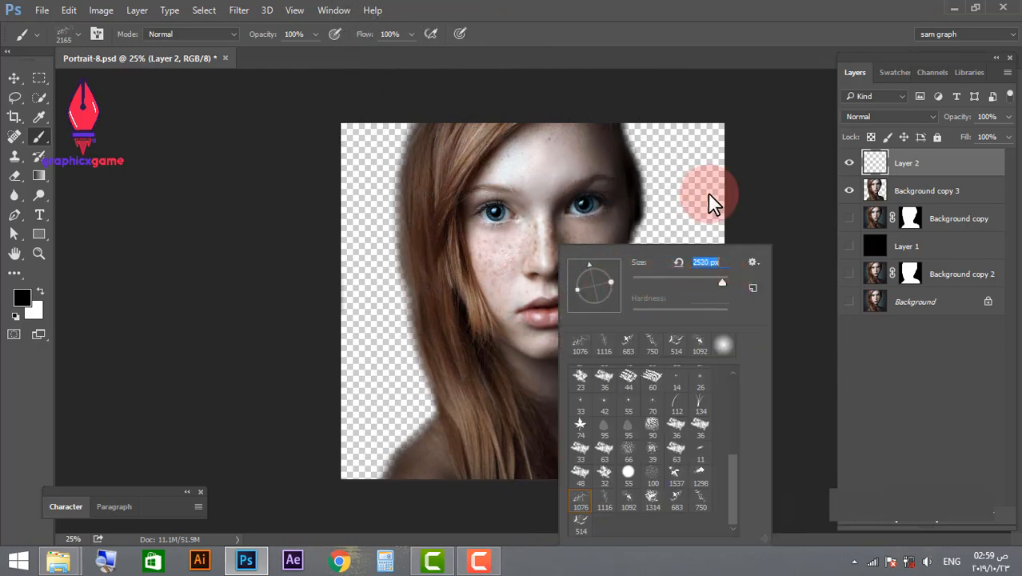
click(705, 48)
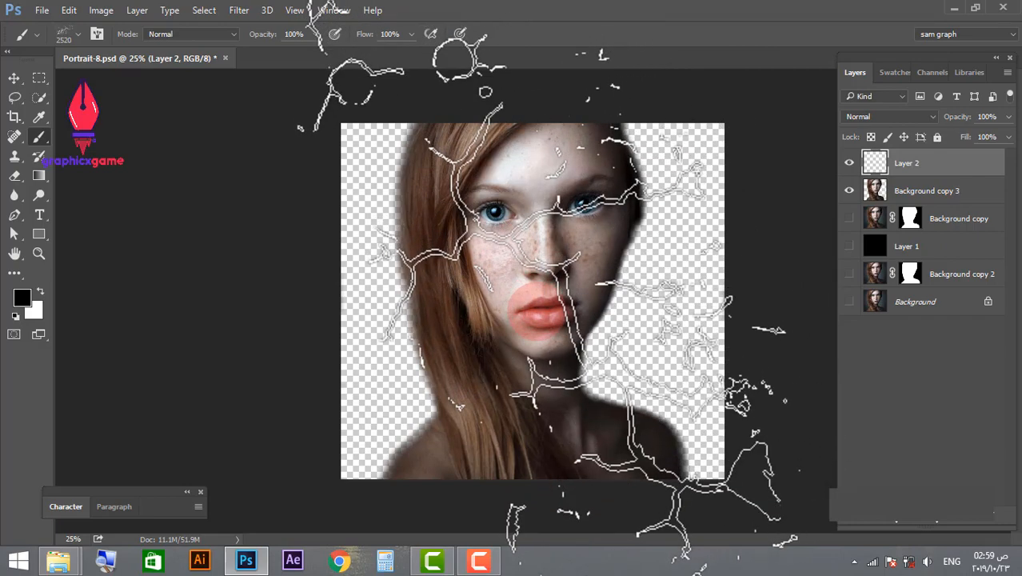
click(534, 310)
click(533, 309)
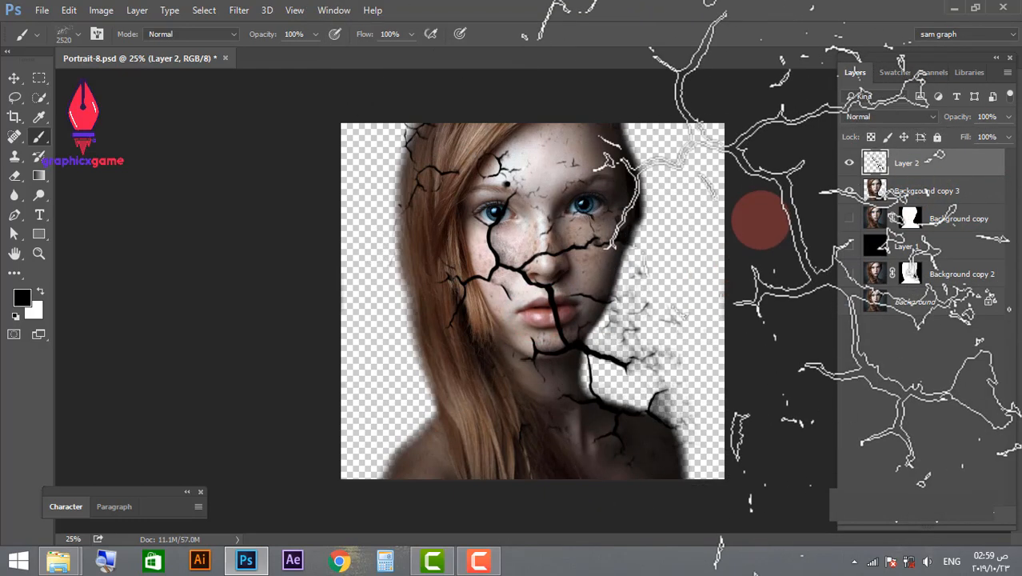
Step: Scale the cracks on Layer 2 to about 121% and clip the layer to Background copy 3
key(ctrl+t)
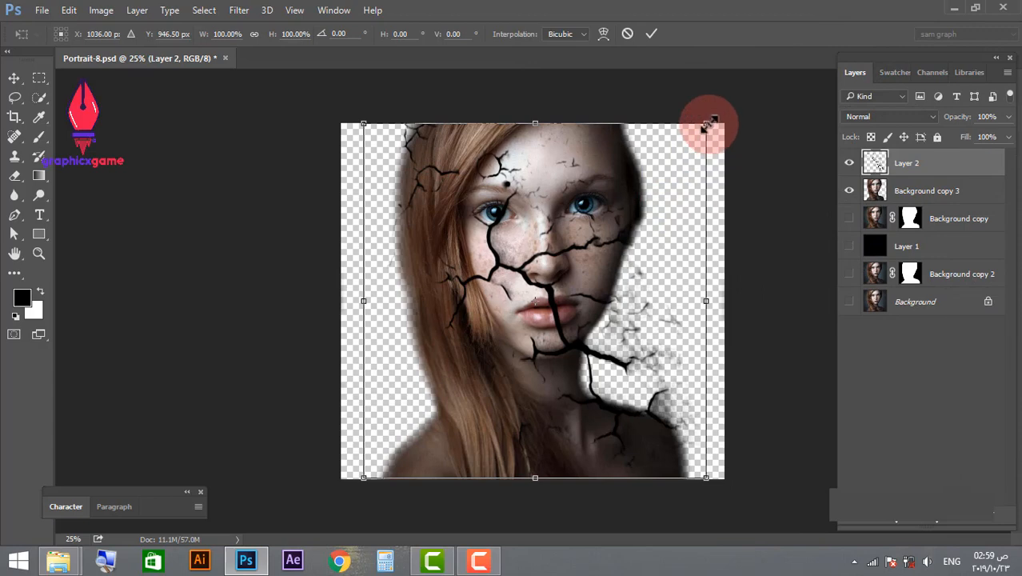
drag(709, 128, 740, 84)
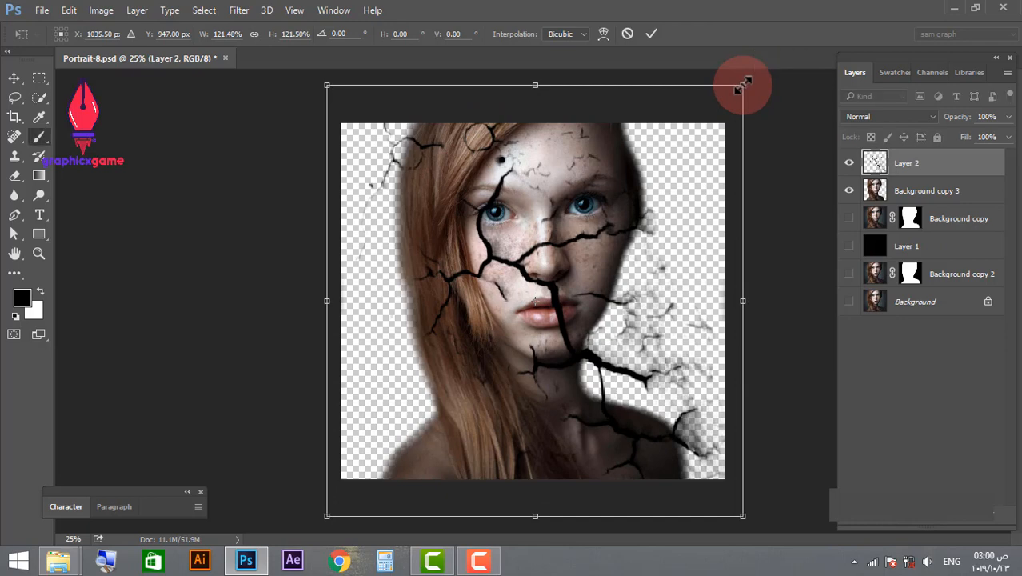
key(Return)
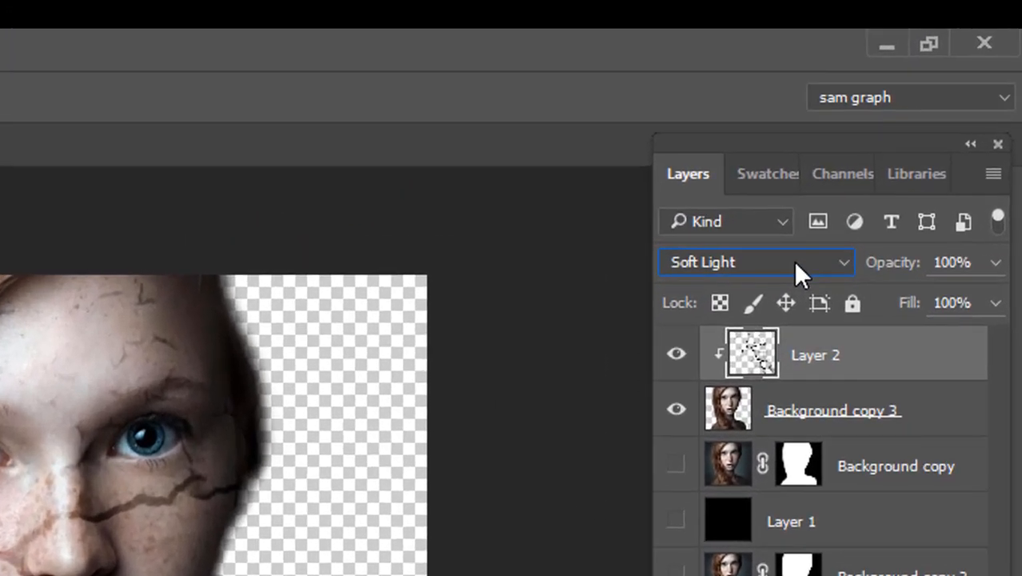
Step: Try blend modes such as Soft Light, Overlay, Lighter Color and Darker Color on the clipped crack layer at 100% opacity
scroll(793, 261, down, 1)
scroll(793, 261, up, 2)
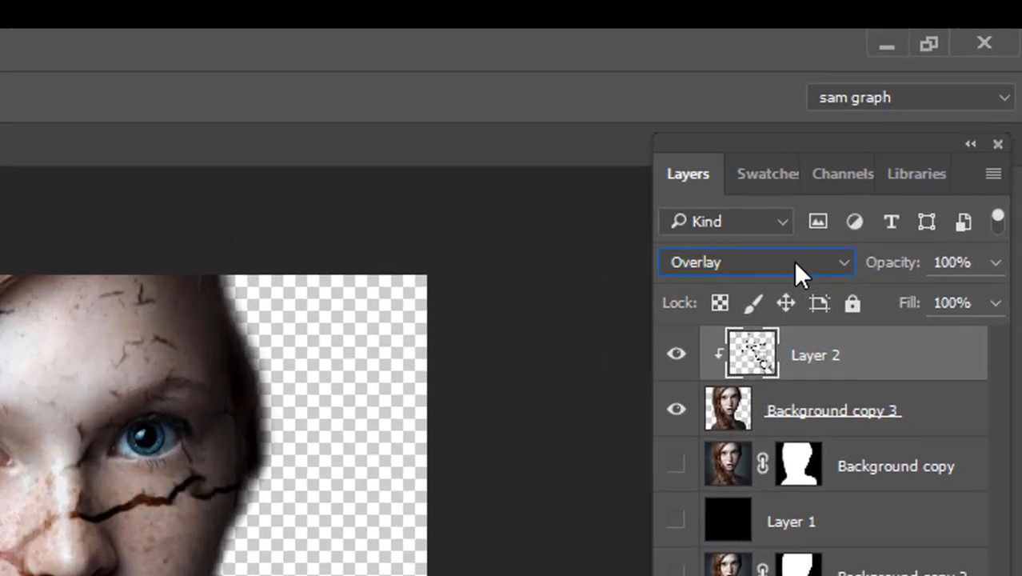
scroll(794, 260, up, 1)
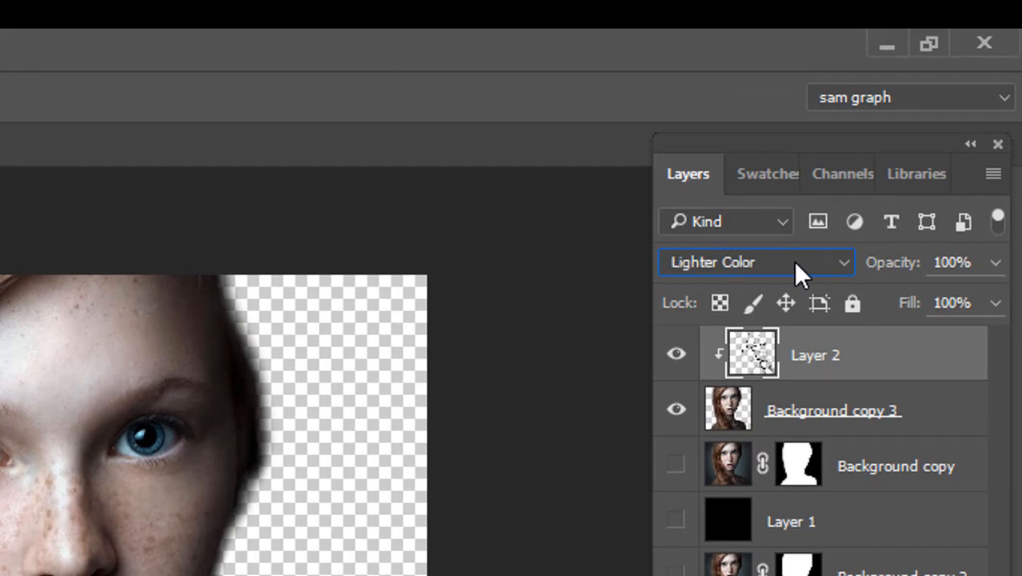
scroll(793, 261, up, 6)
scroll(794, 261, down, 2)
scroll(794, 261, up, 1)
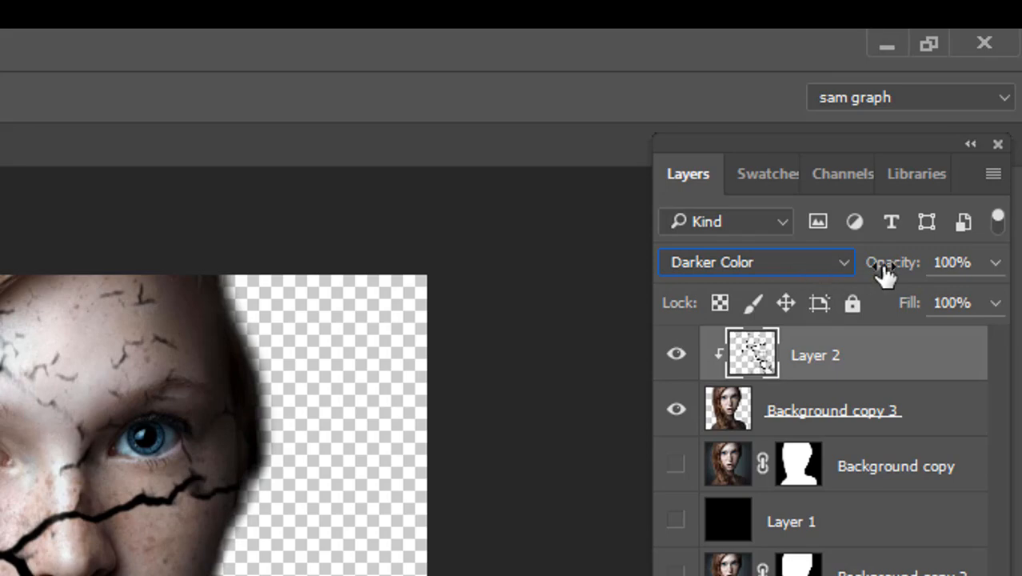
drag(880, 274, 870, 272)
text(100)
key(Return)
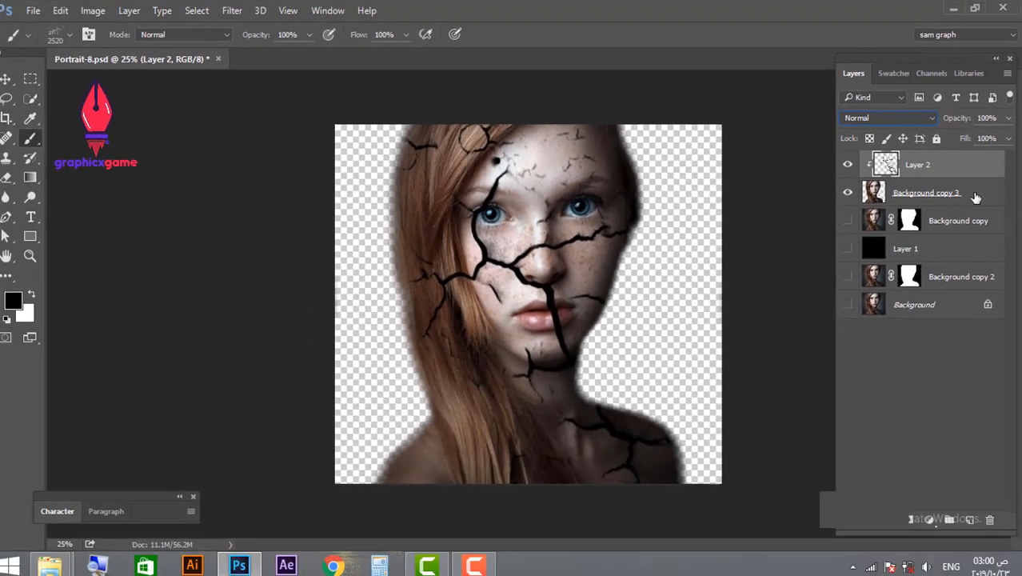
Step: Duplicate Layer 2 and Background copy 3, merge the duplicates into one layer and hide the originals
drag(985, 200, 970, 514)
key(ctrl+e)
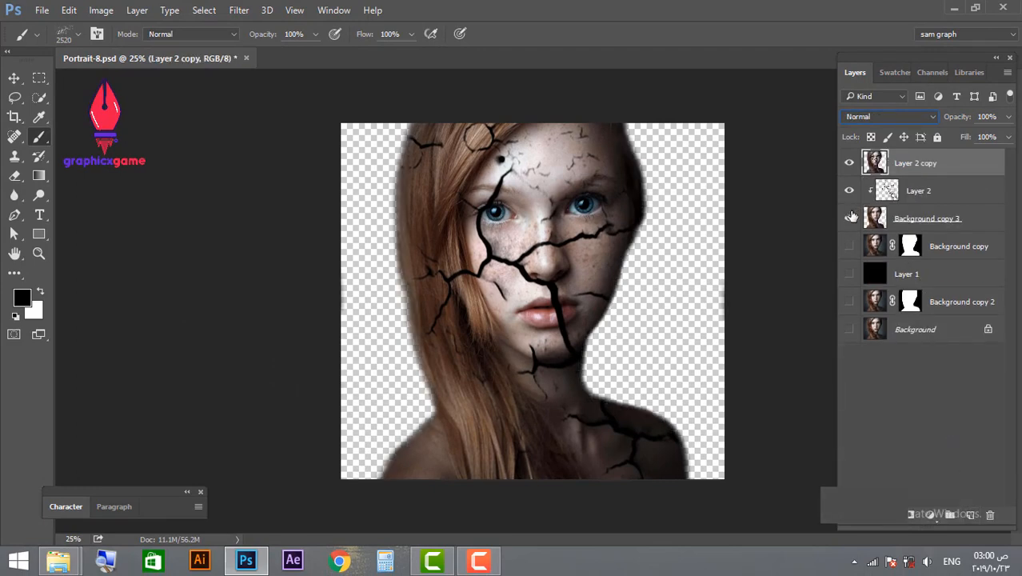
click(851, 217)
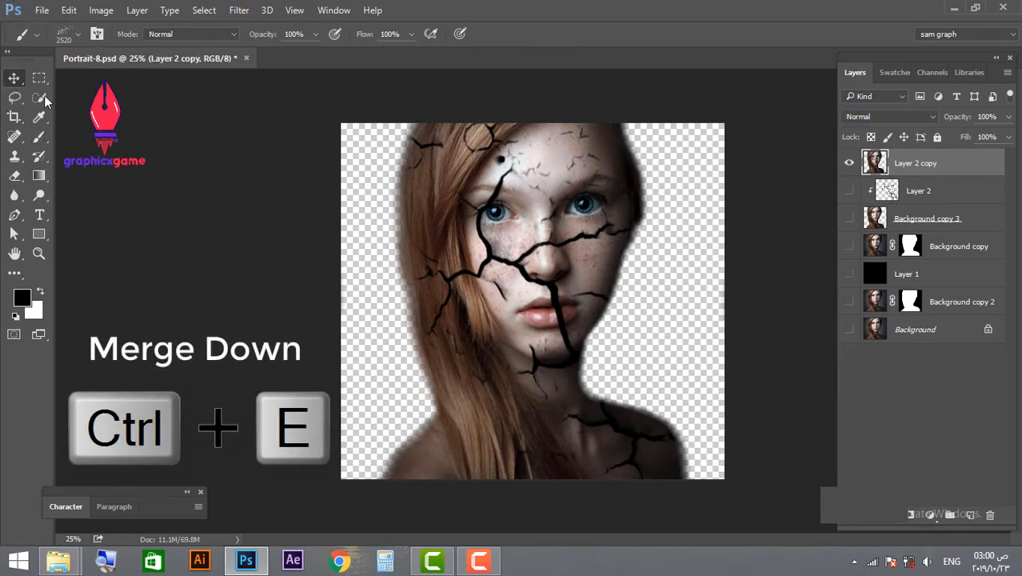
drag(537, 250, 562, 249)
key(ctrl+z)
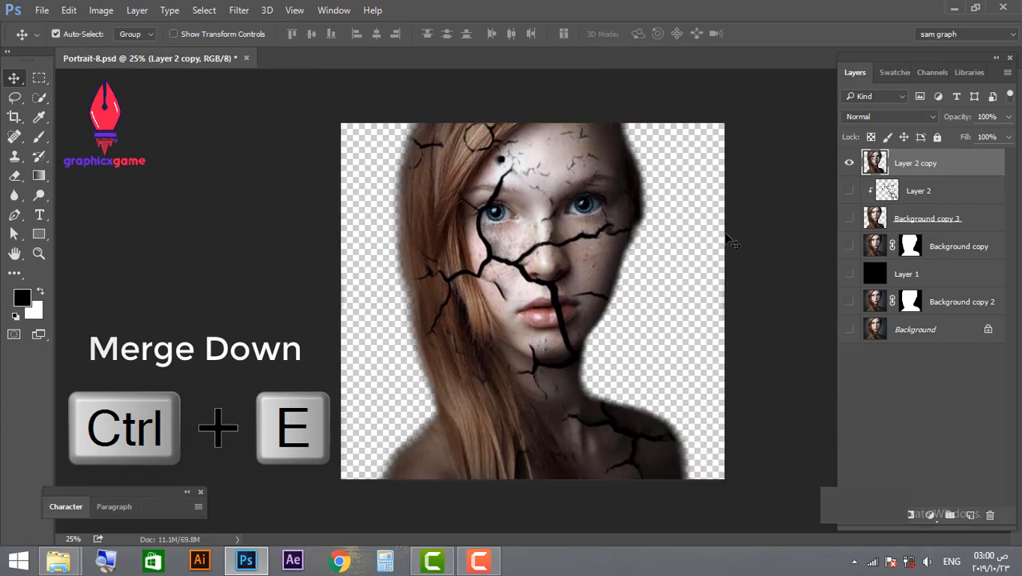
Step: Show the black Layer 1 behind the merged cracked portrait and add a layer mask to the portrait
click(849, 273)
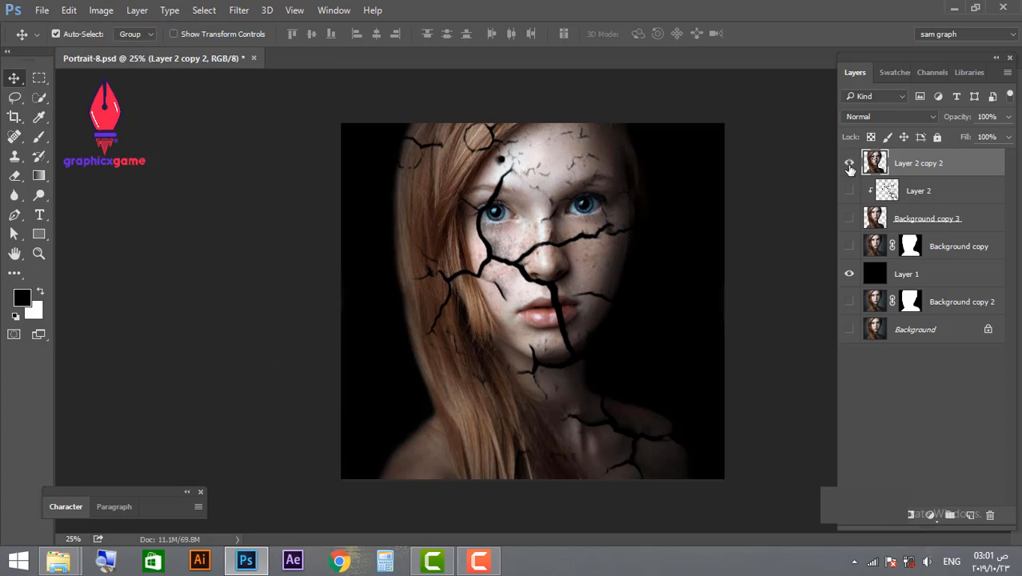
click(912, 516)
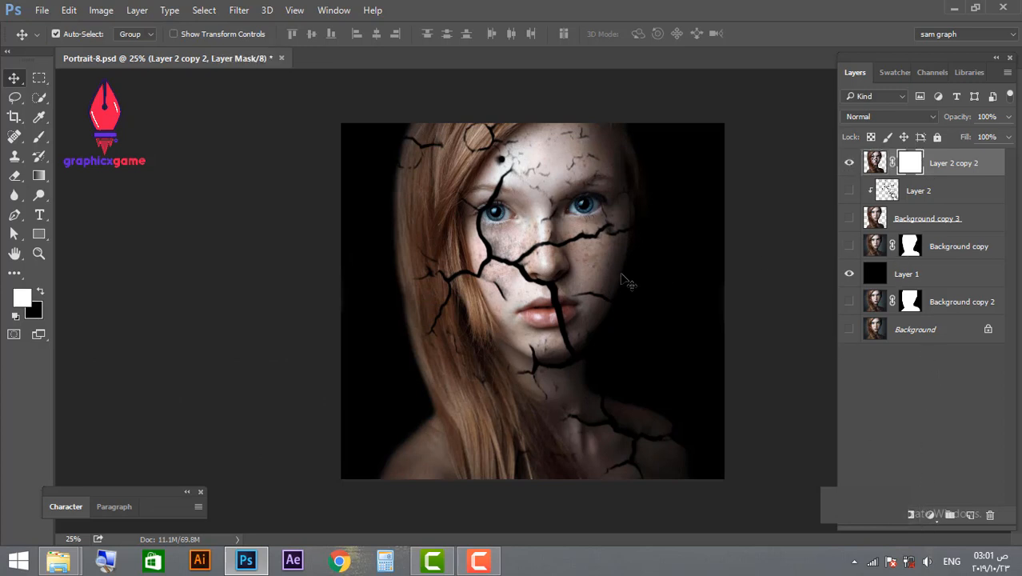
key(b)
right_click(557, 241)
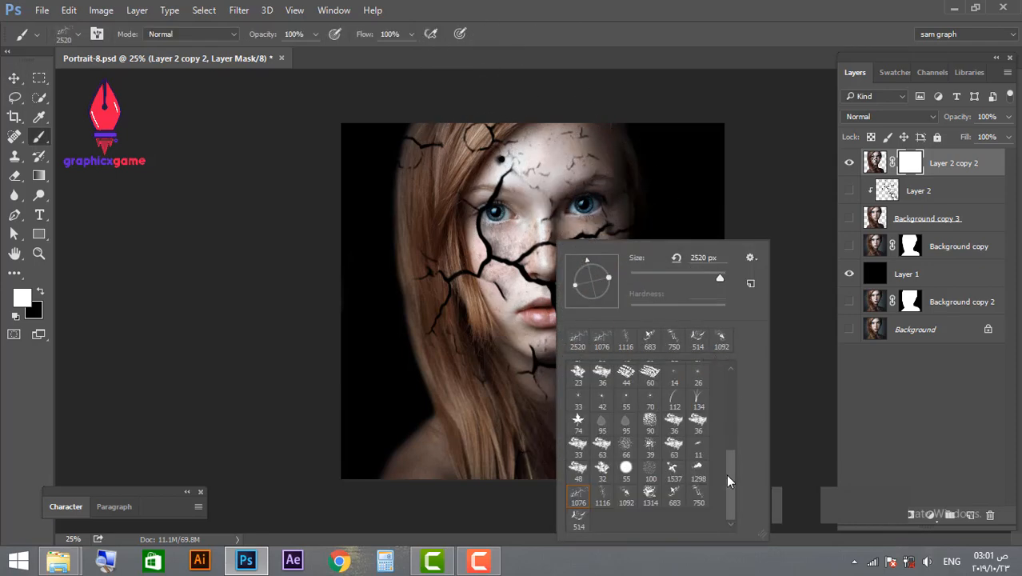
click(577, 65)
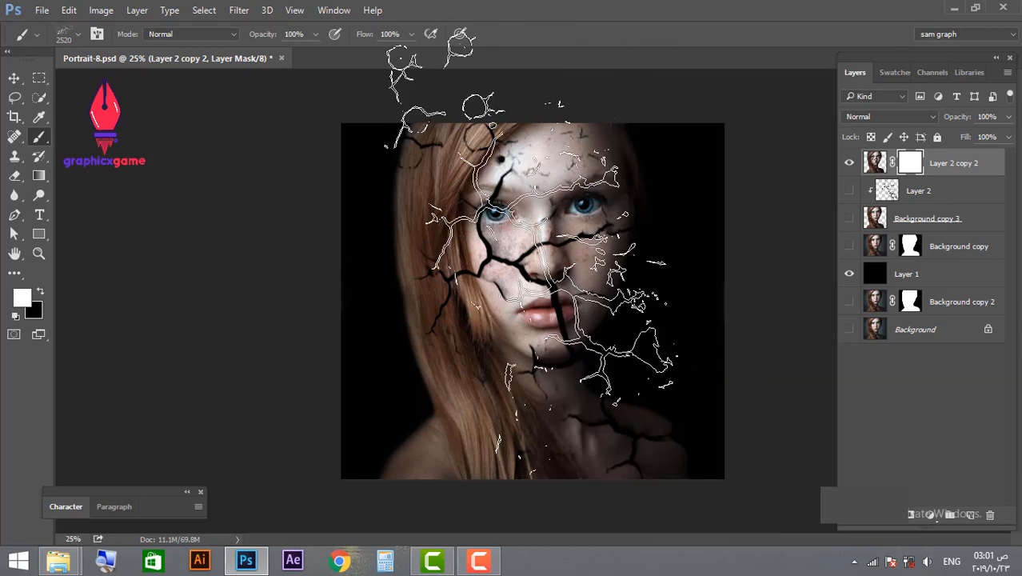
Step: Create a new blank document with a white background and reduce the crack brush to 92 px
click(42, 9)
click(46, 27)
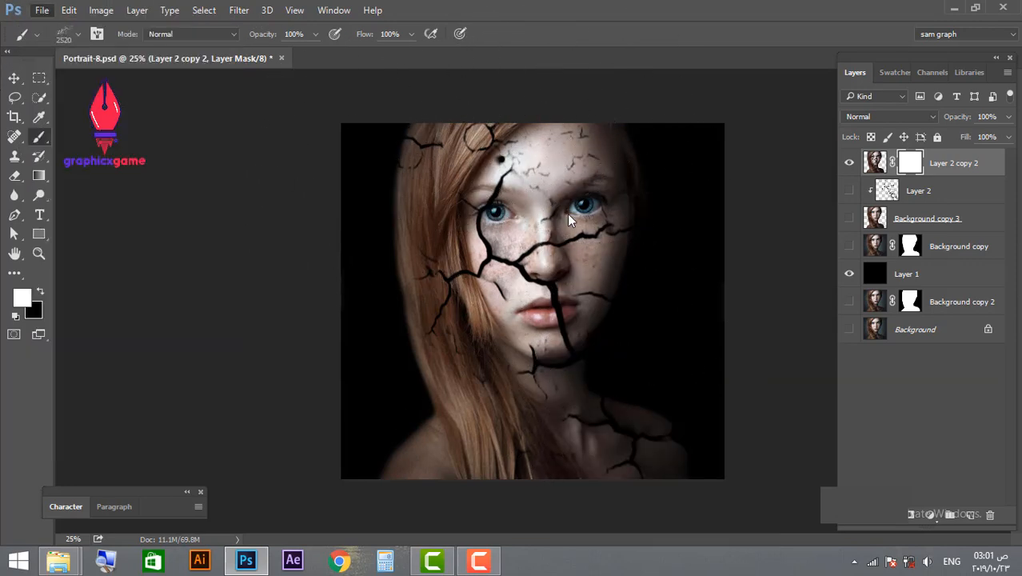
click(650, 116)
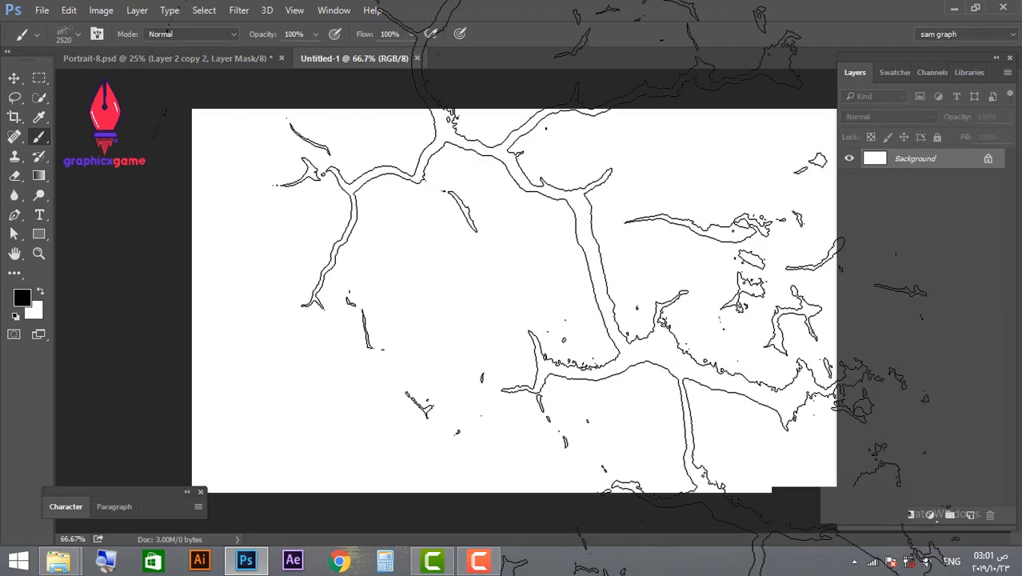
right_click(520, 245)
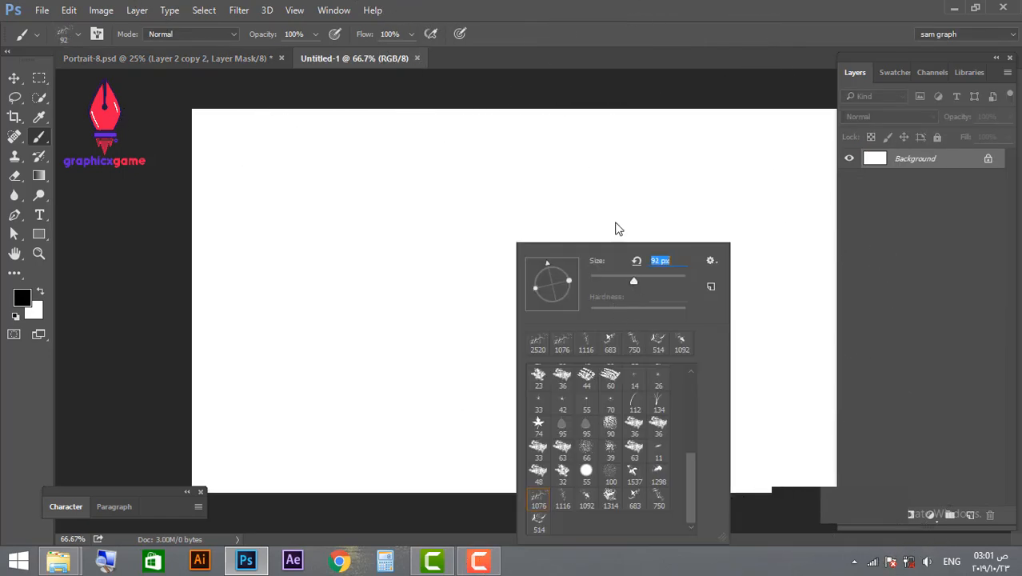
click(616, 229)
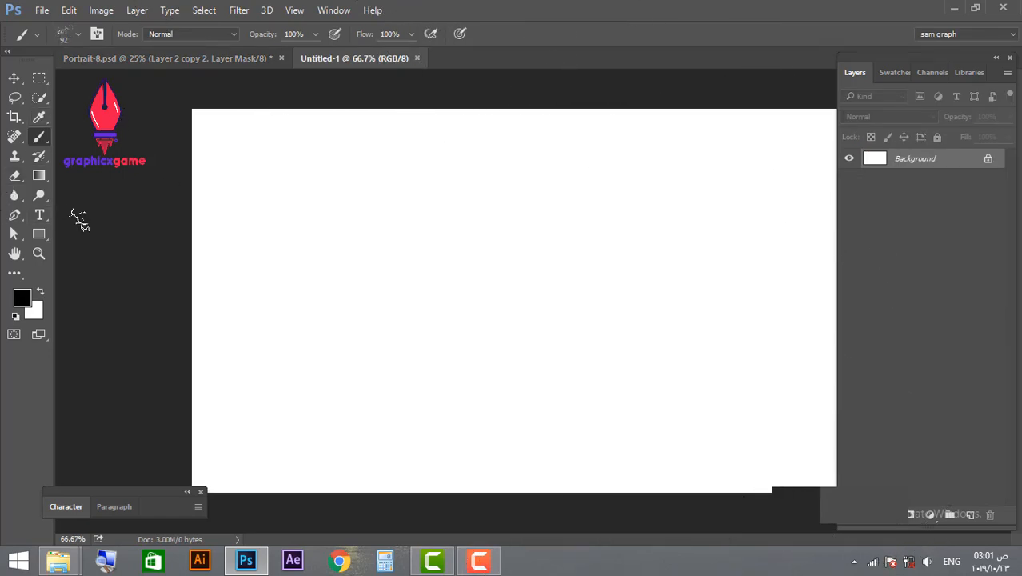
Step: Add the black text LOVE to the blank document in NeoSans Bold and reposition it near the canvas centre
click(355, 272)
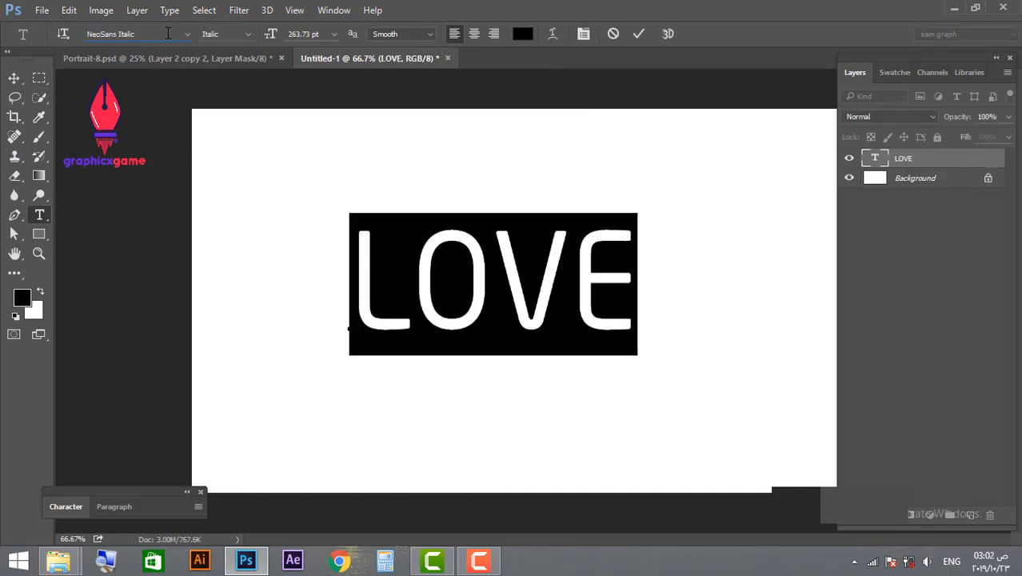
click(168, 34)
scroll(168, 34, down, 2)
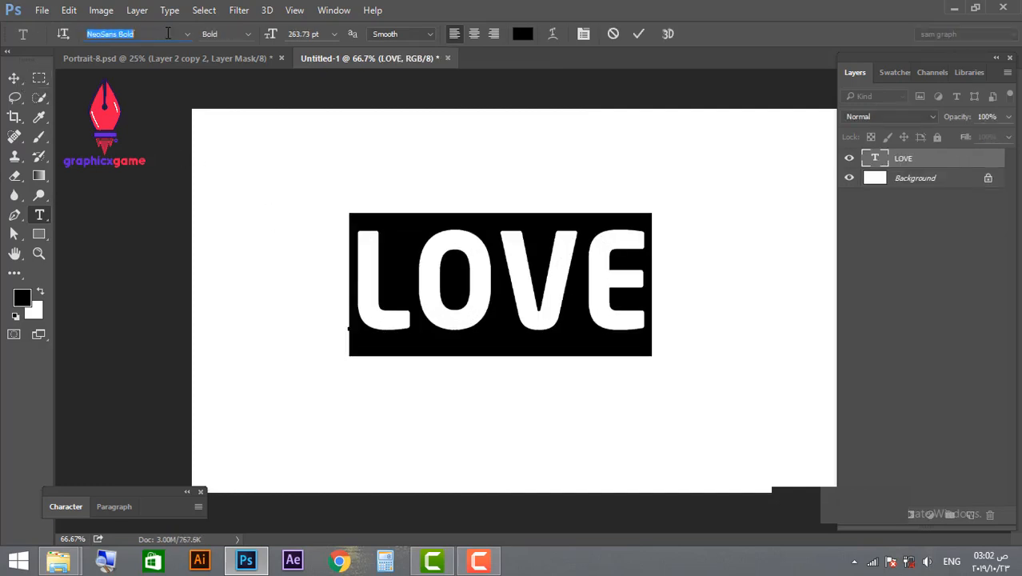
click(14, 80)
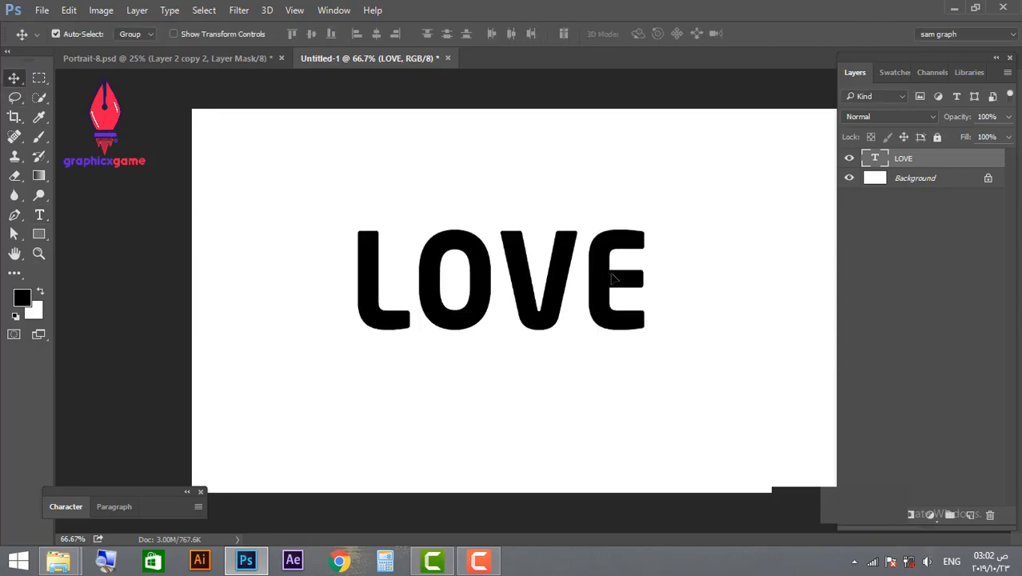
drag(613, 277, 623, 283)
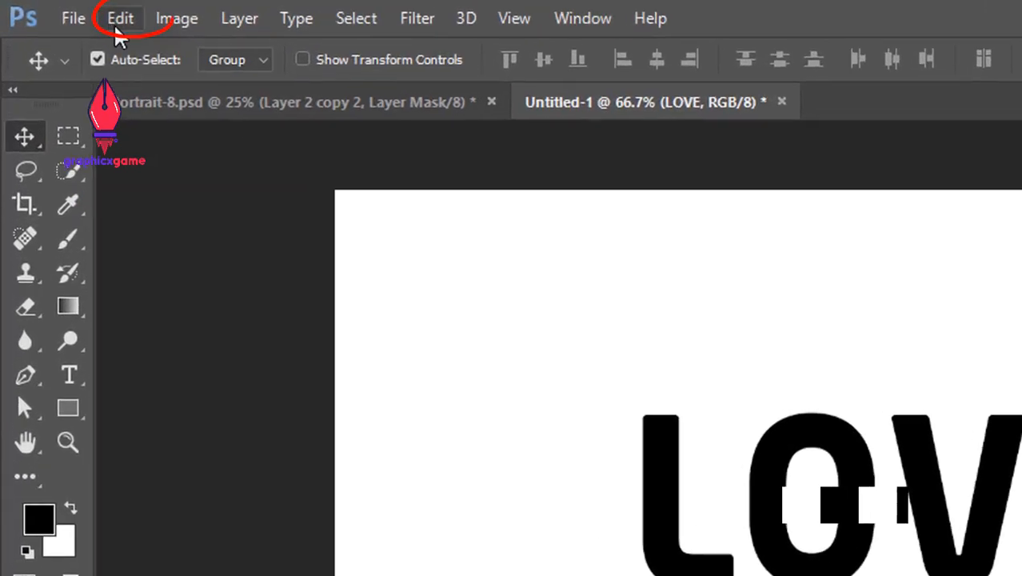
Step: Define the LOVE lettering as a new brush preset
click(68, 10)
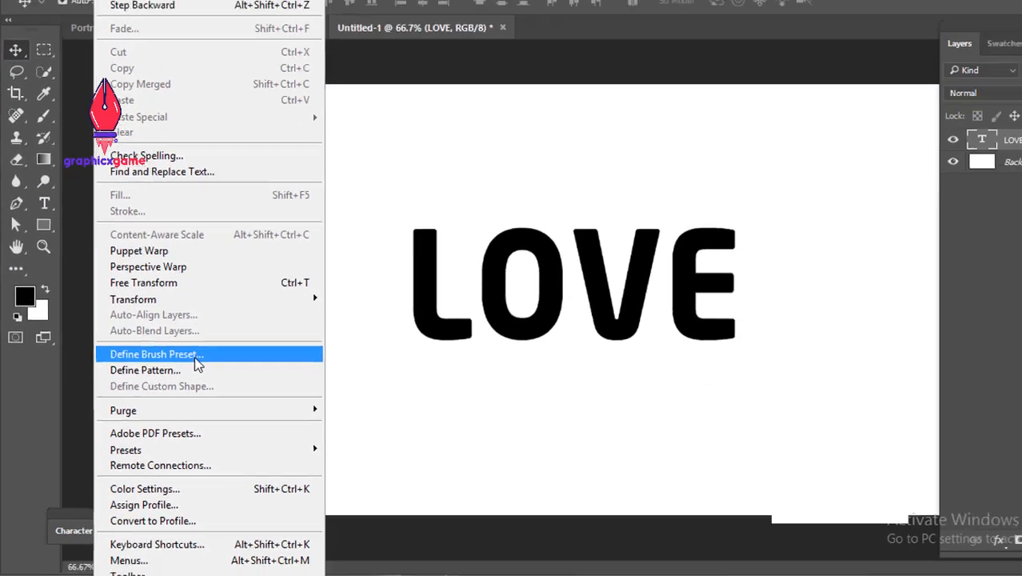
click(194, 357)
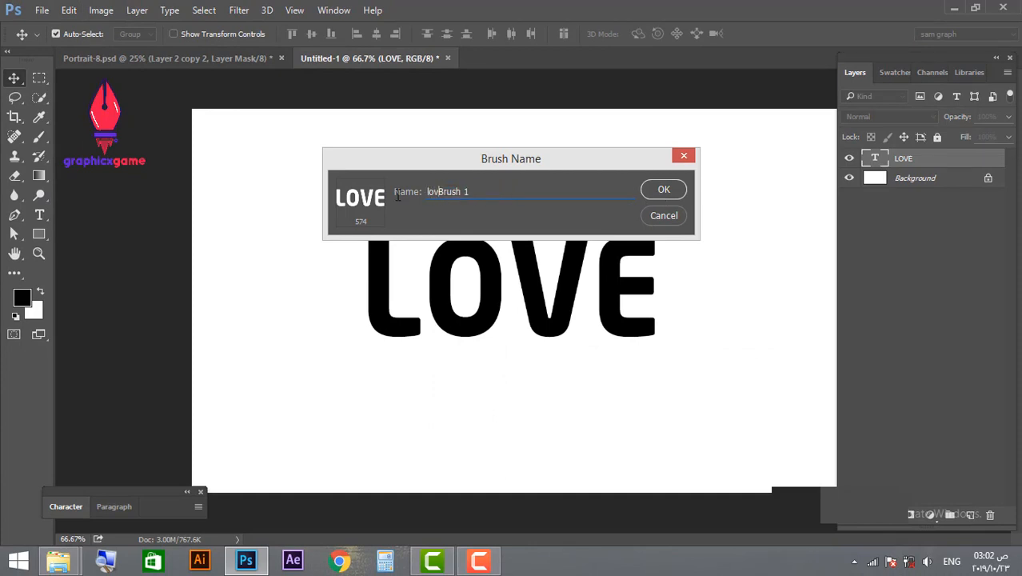
click(670, 194)
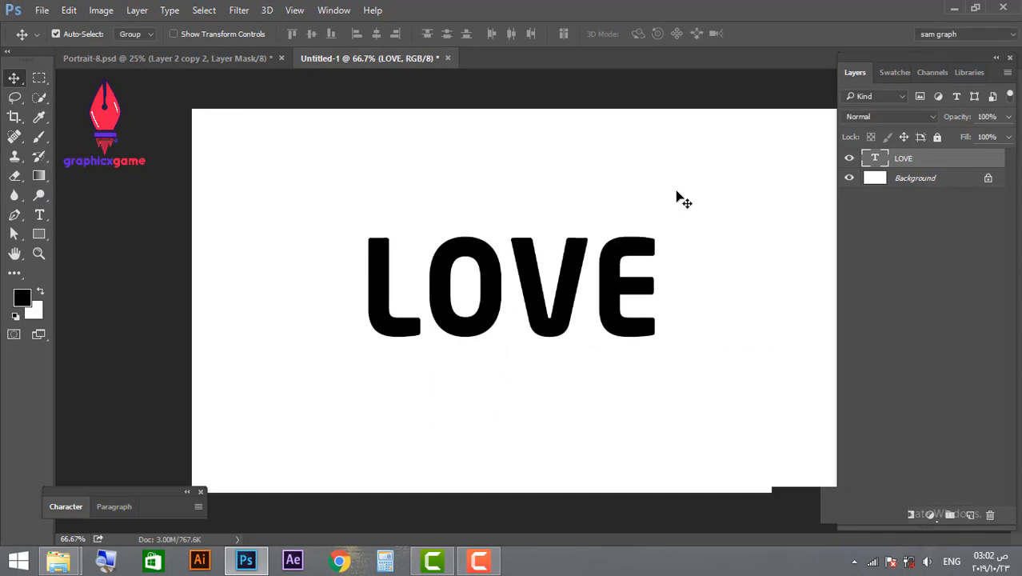
Step: Return to Portrait-8.psd with the LOVE brush, add an empty layer on top and hide the merged portrait layer
click(245, 59)
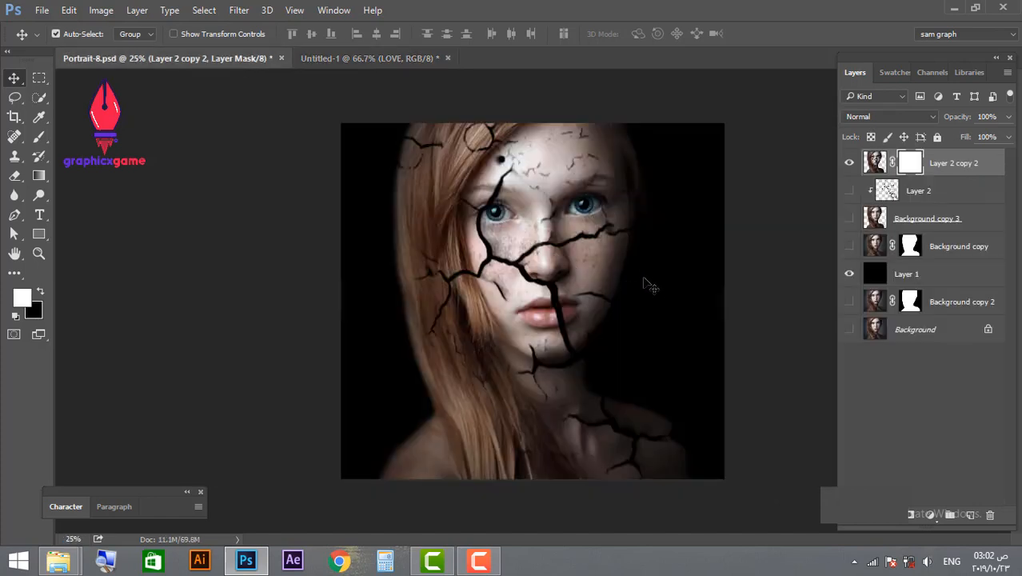
key(b)
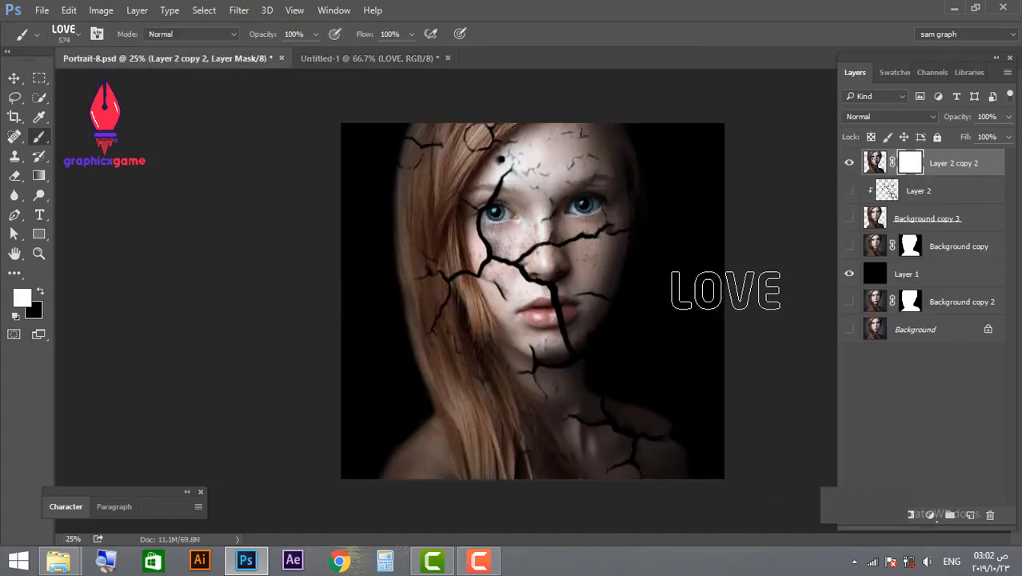
click(970, 514)
click(849, 191)
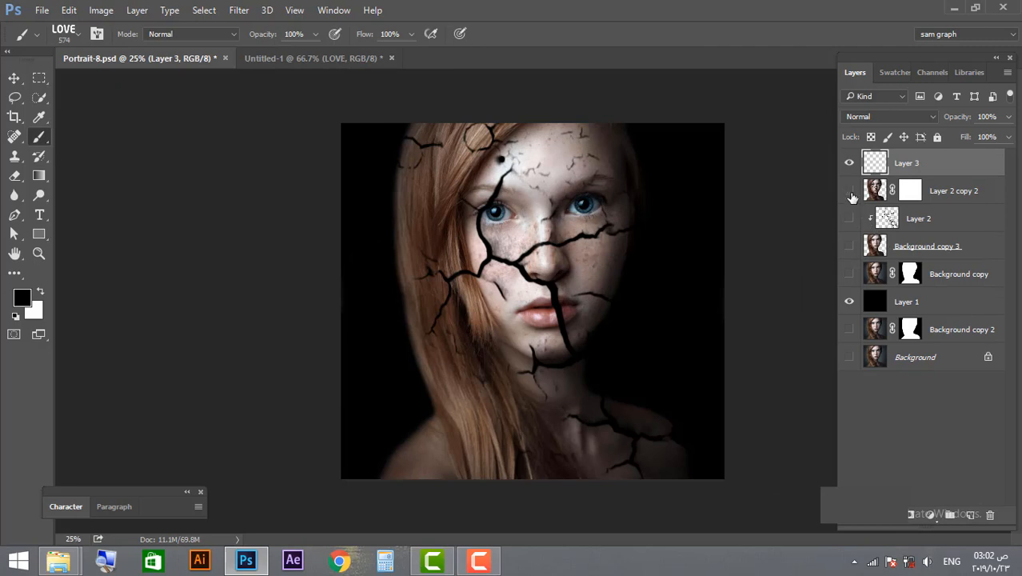
Step: Try the LOVE brush by stamping white copies and a short stroke across Layer 3
mouse_move(488, 189)
mouse_down()
mouse_move(491, 214)
mouse_move(504, 217)
mouse_up()
click(592, 278)
click(479, 322)
click(610, 180)
click(576, 340)
click(650, 370)
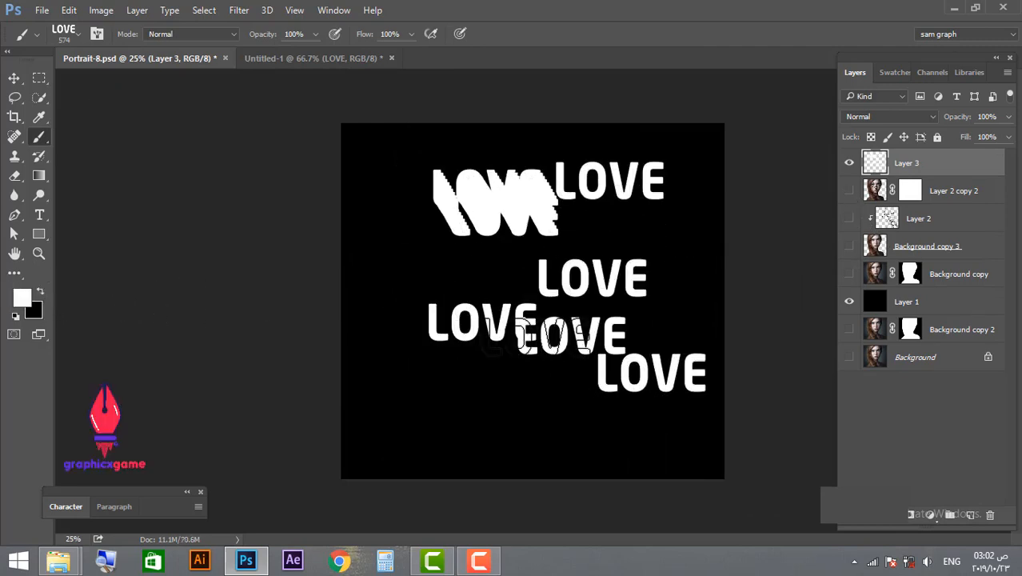
Step: Undo all the LOVE stamps on Layer 3
key(ctrl+alt+z)
key(ctrl+alt+z)
key(ctrl+alt+z)
key(ctrl+alt+z)
key(ctrl+alt+z)
key(ctrl+alt+z)
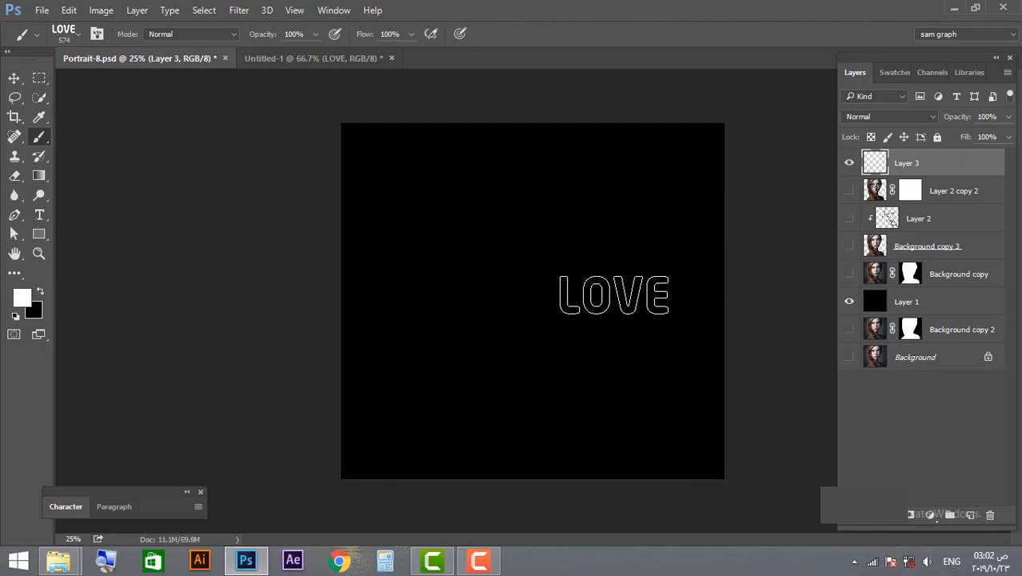
Step: Reduce the LOVE brush size to 165 px
click(79, 37)
drag(161, 83, 148, 82)
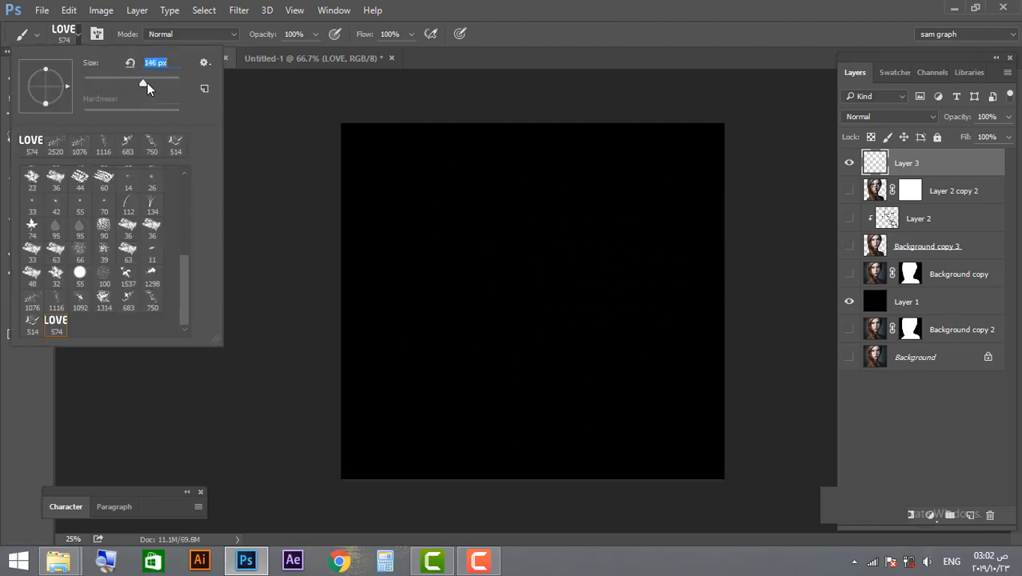
key(Return)
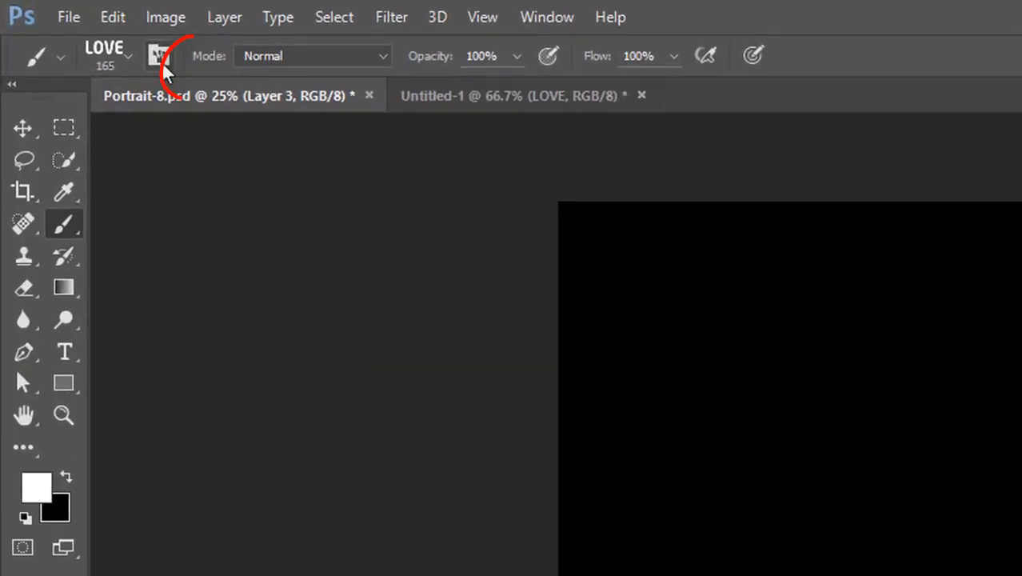
Step: Enable Shape Dynamics for the LOVE brush and set its size jitter to 56%
click(193, 68)
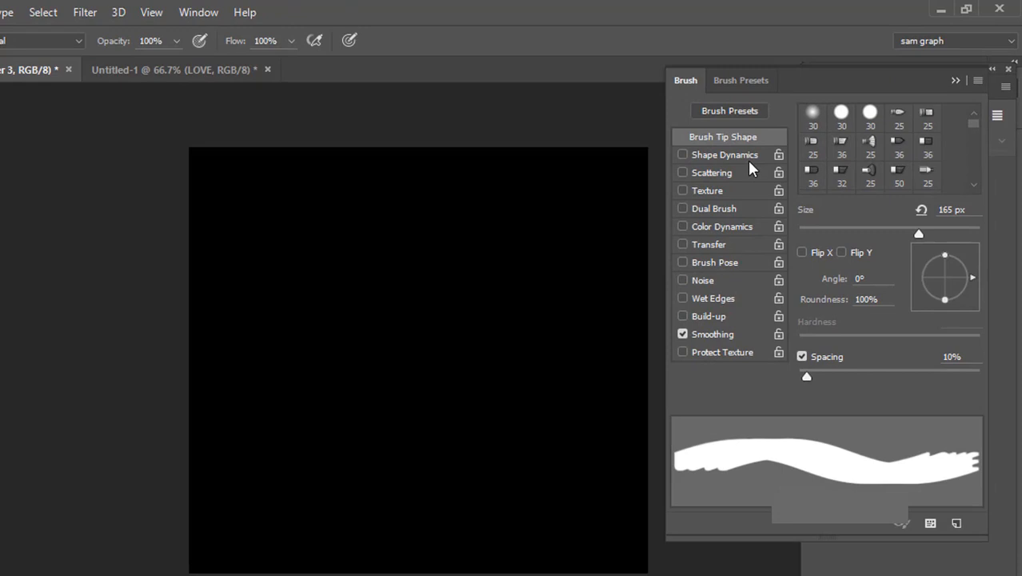
click(780, 132)
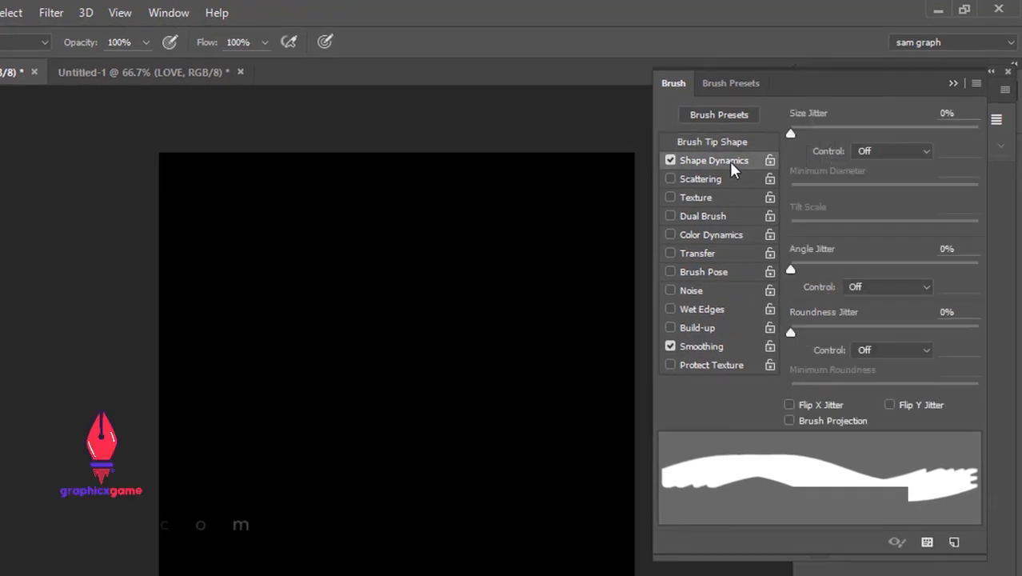
drag(791, 133, 900, 136)
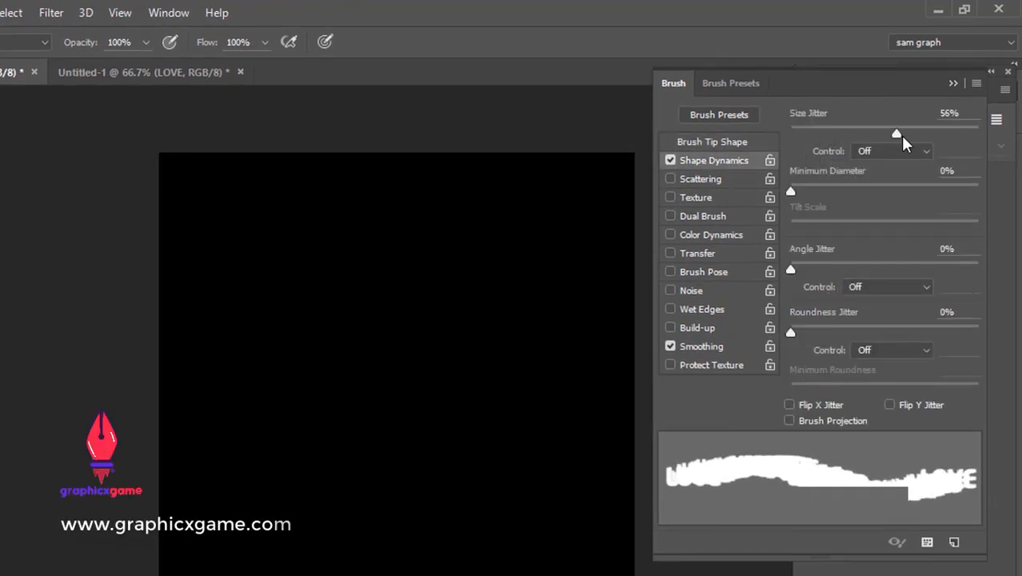
Step: Enable Scattering for the LOVE brush and set its scatter to 723%
click(742, 181)
drag(790, 133, 926, 135)
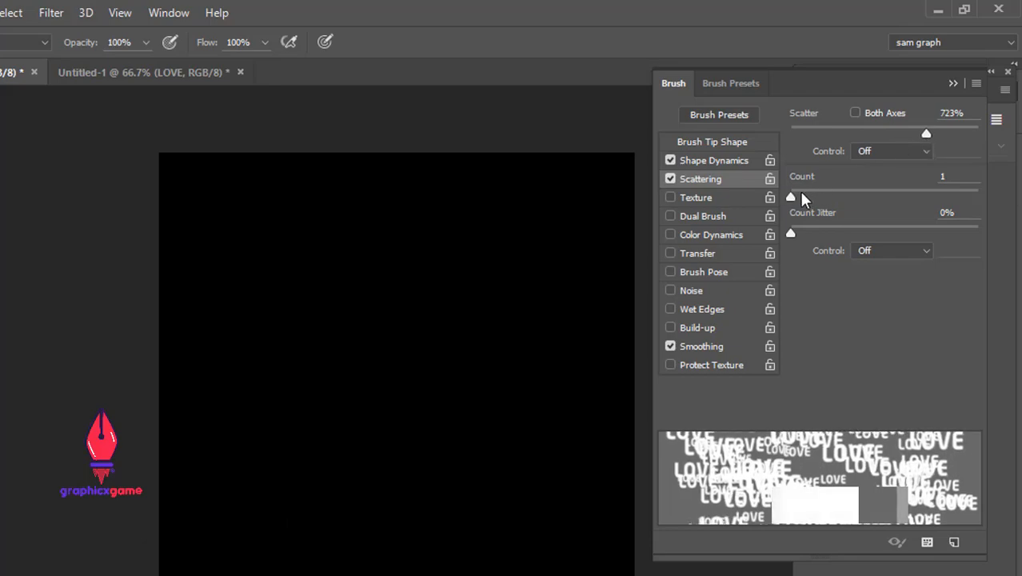
drag(803, 200, 772, 214)
Step: Enable Transfer for the LOVE brush with 100% opacity jitter and 47% flow jitter, leaving Texture and Dual Brush off
click(712, 200)
click(670, 200)
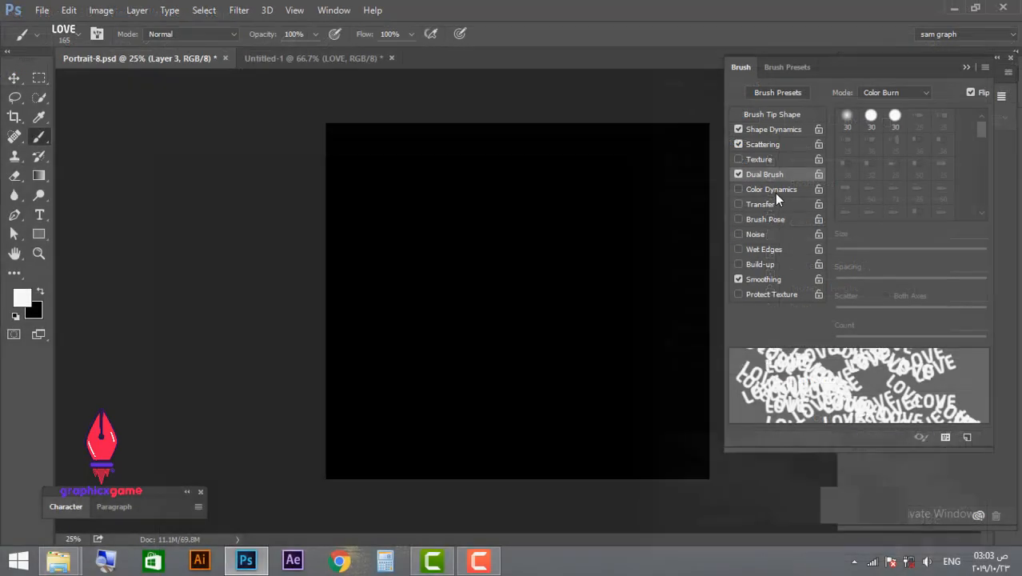
click(771, 204)
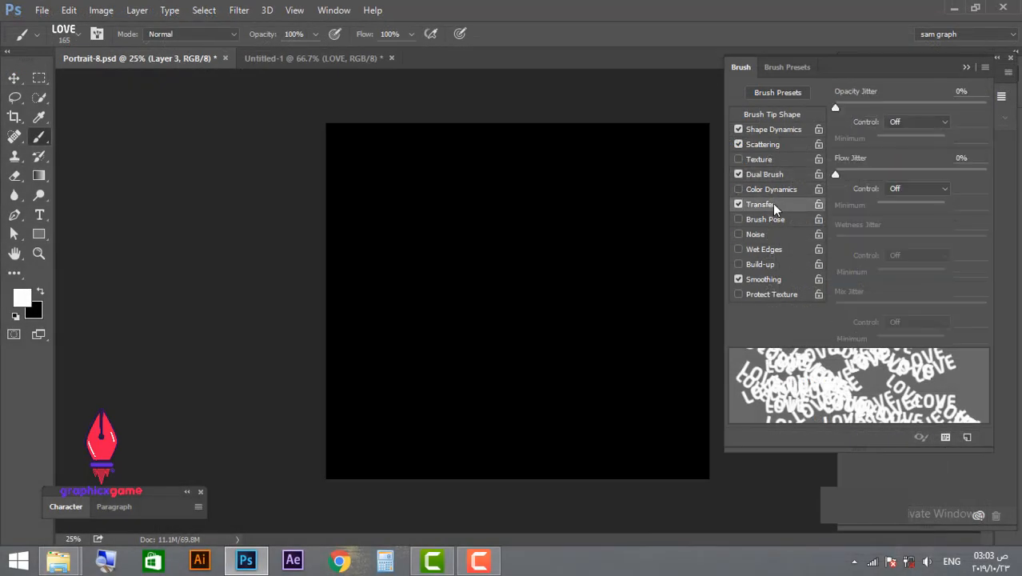
click(739, 173)
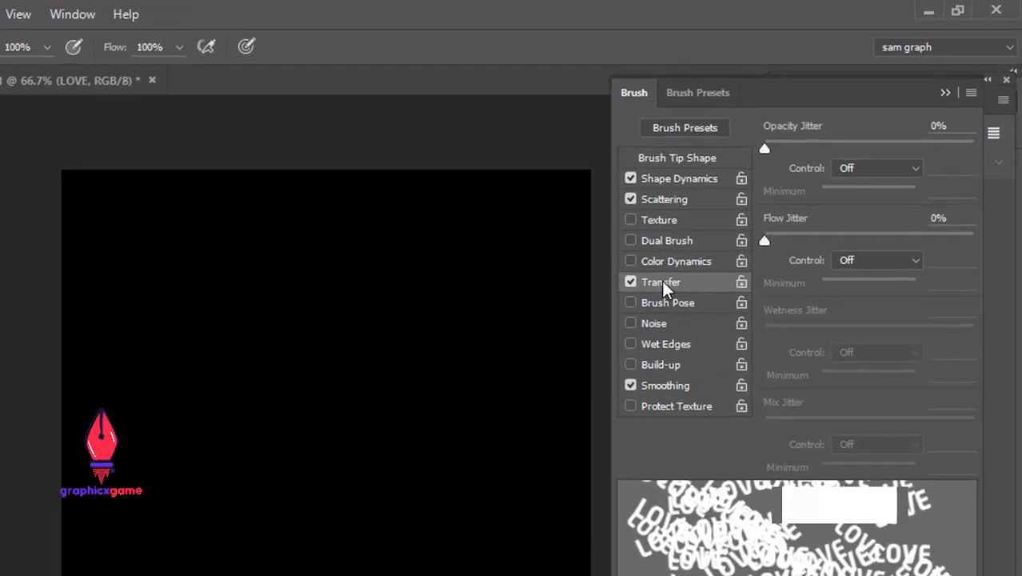
mouse_move(765, 145)
mouse_down()
mouse_move(955, 151)
mouse_move(1016, 164)
mouse_up()
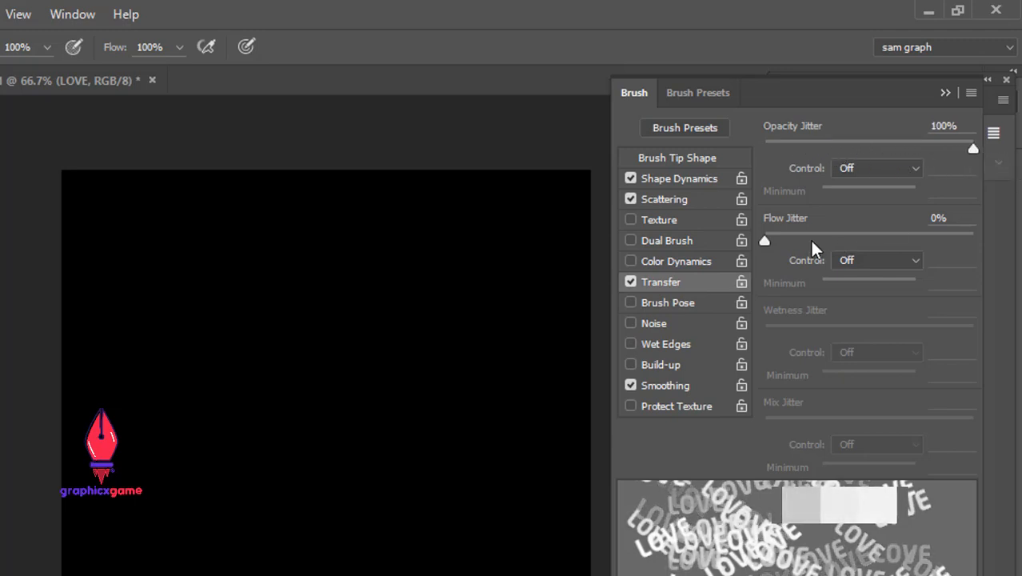
mouse_move(860, 245)
mouse_down()
mouse_move(981, 239)
mouse_move(848, 245)
mouse_move(864, 250)
mouse_up()
Step: Try the adjusted LOVE brush by painting scattered white text across the middle of the black canvas
mouse_move(352, 297)
mouse_down()
mouse_move(243, 443)
mouse_move(224, 489)
mouse_move(291, 403)
mouse_move(268, 253)
mouse_move(284, 324)
mouse_up()
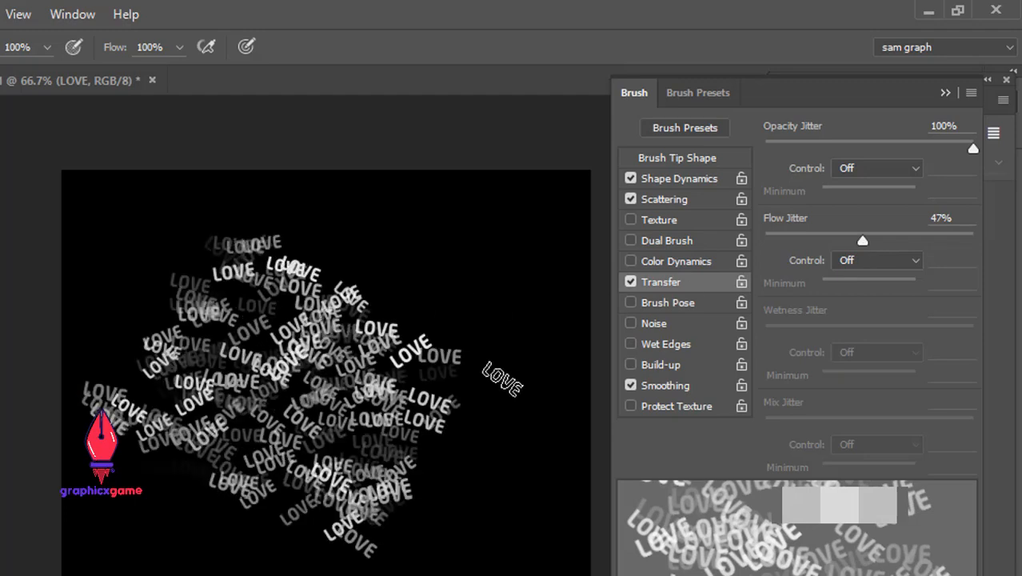
key(ctrl+plus)
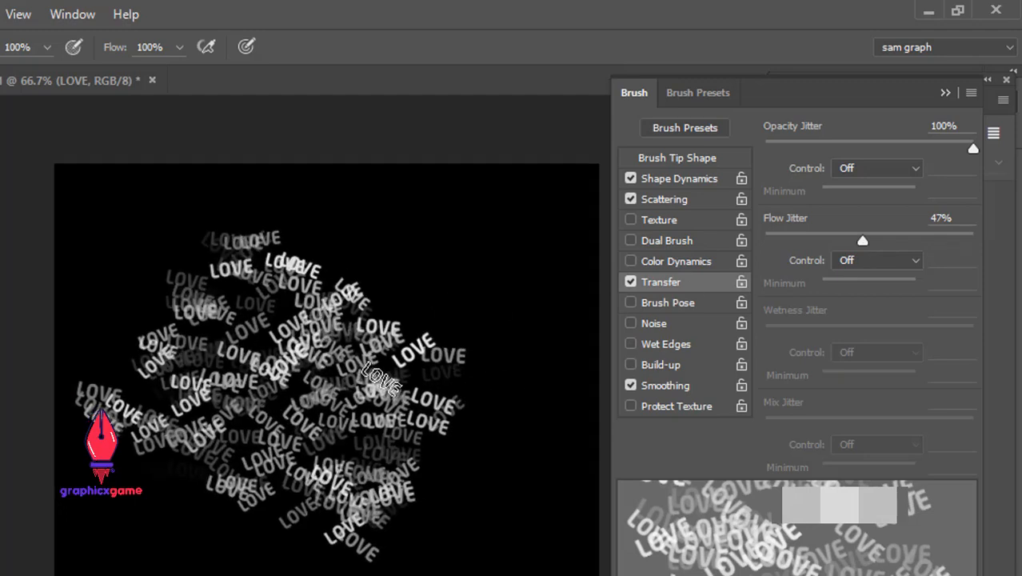
drag(350, 359, 403, 323)
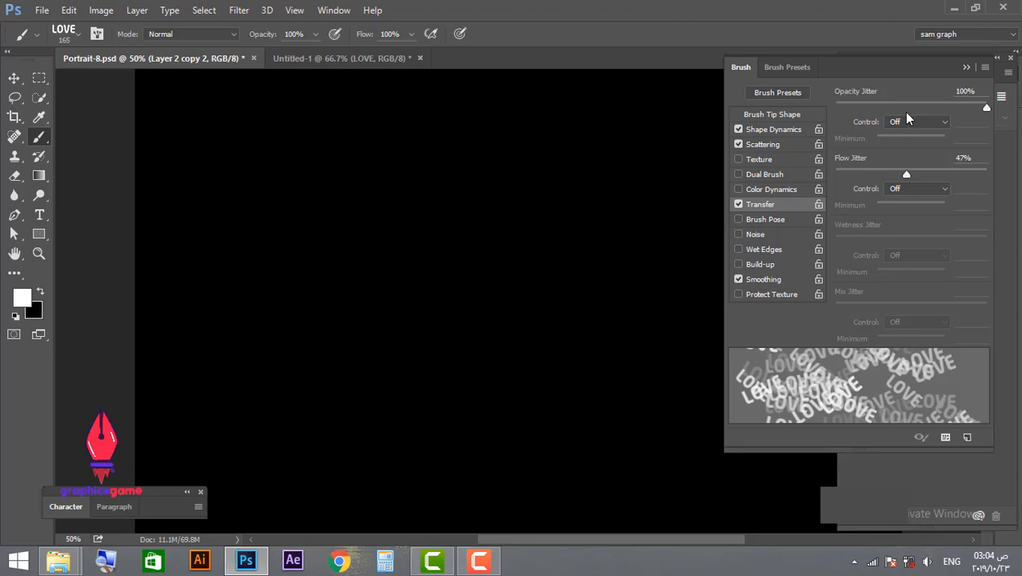
Step: Save the adjusted 165 px LOVE brush as a new preset with its brush size captured
click(966, 68)
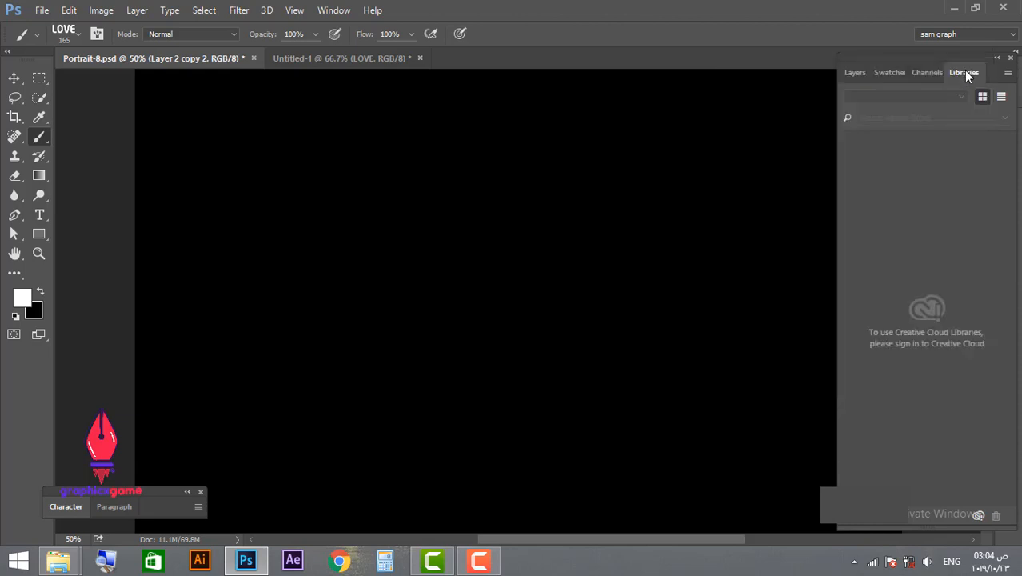
click(78, 35)
click(204, 88)
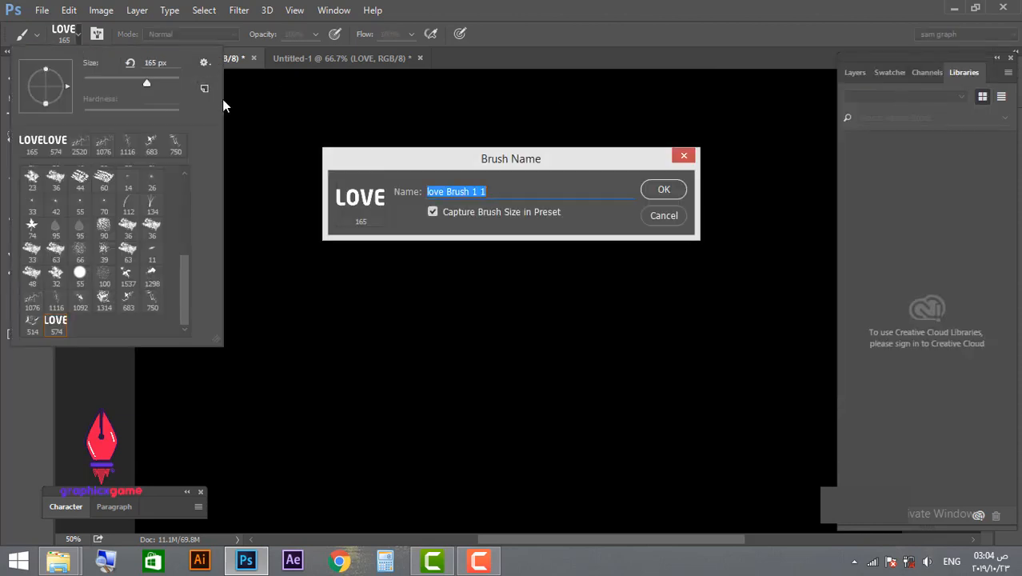
click(477, 193)
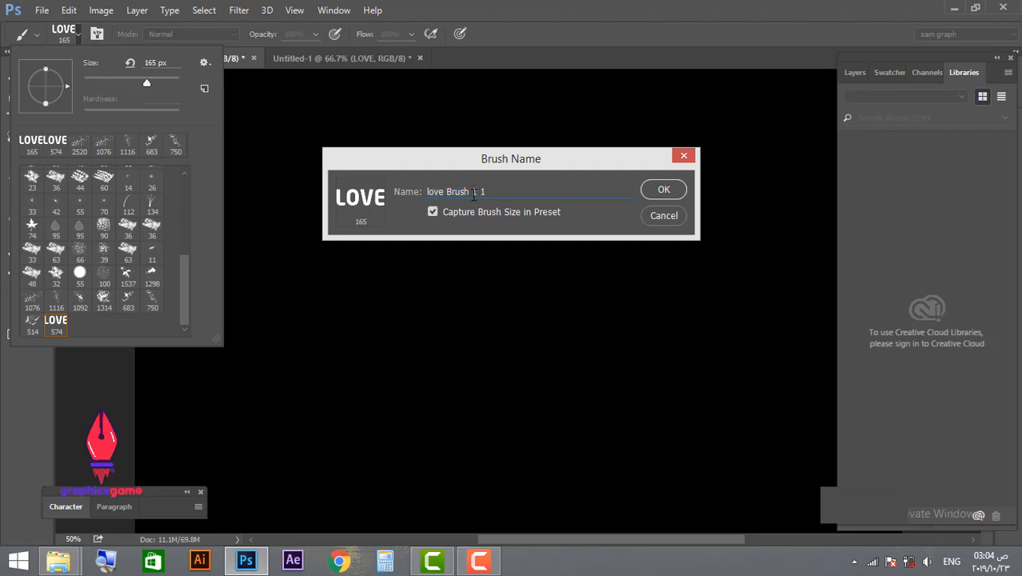
drag(473, 192, 549, 191)
click(664, 190)
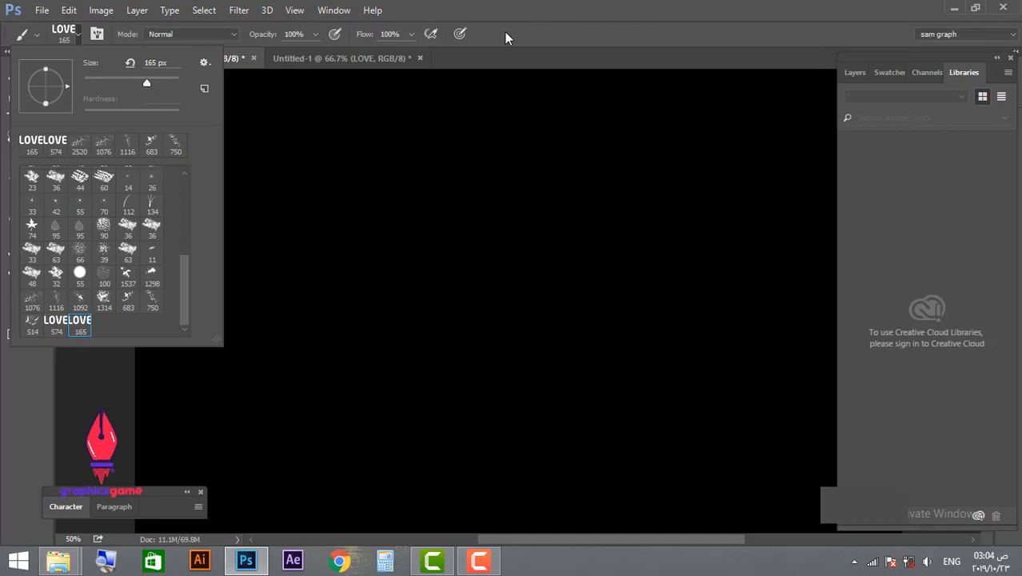
click(297, 70)
click(314, 64)
click(233, 59)
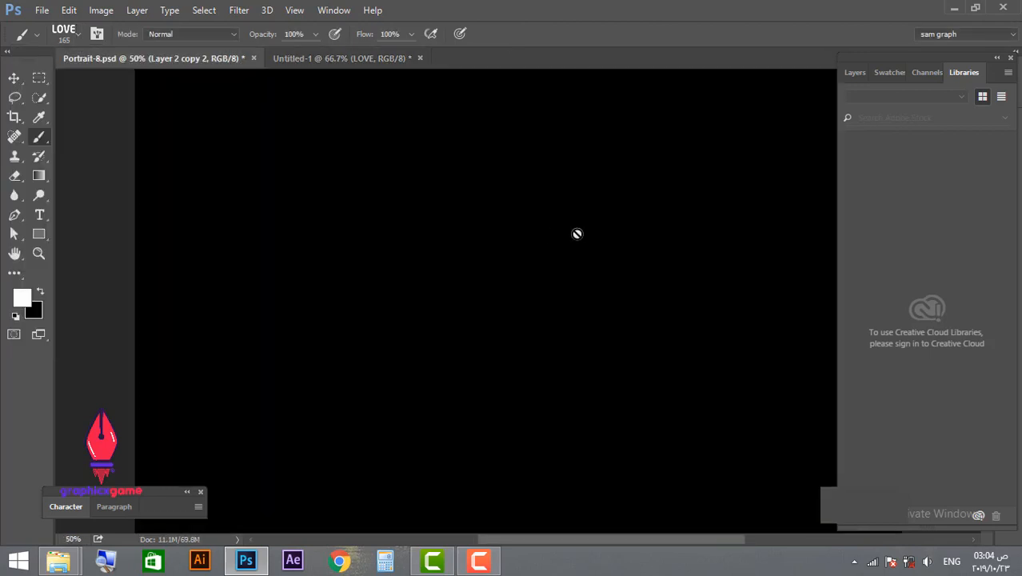
Step: Make Layer 2 copy 2 visible and bring the whole canvas into view
click(853, 73)
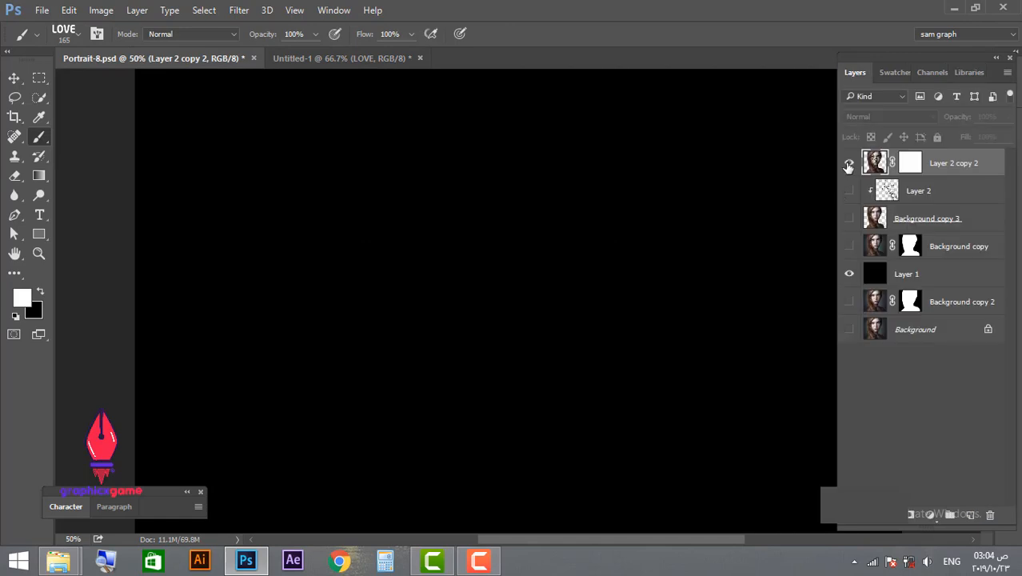
click(850, 162)
key(ctrl+minus)
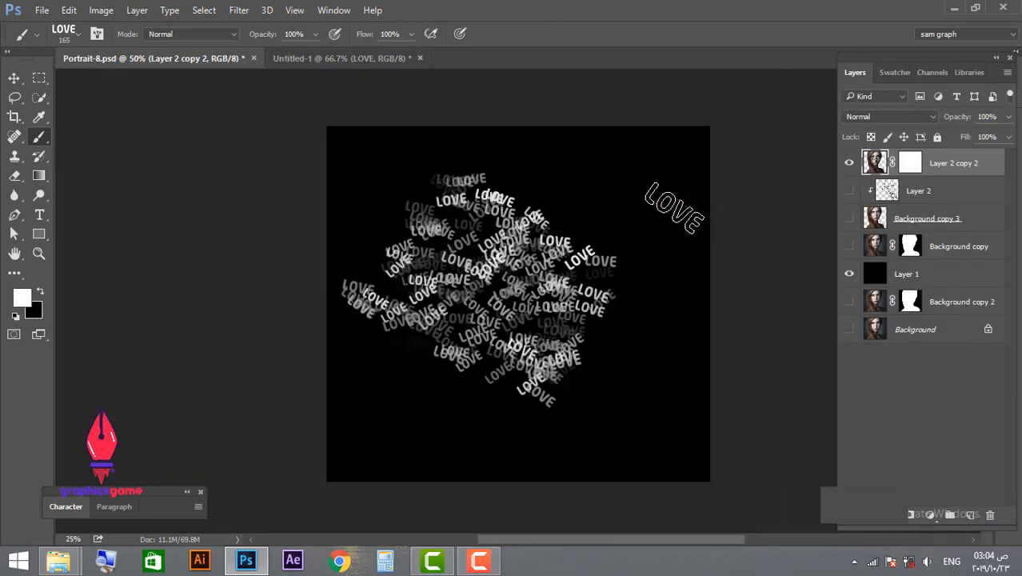
Step: Replace the white mask on Layer 2 copy 2 with a black mask that hides the portrait
click(910, 163)
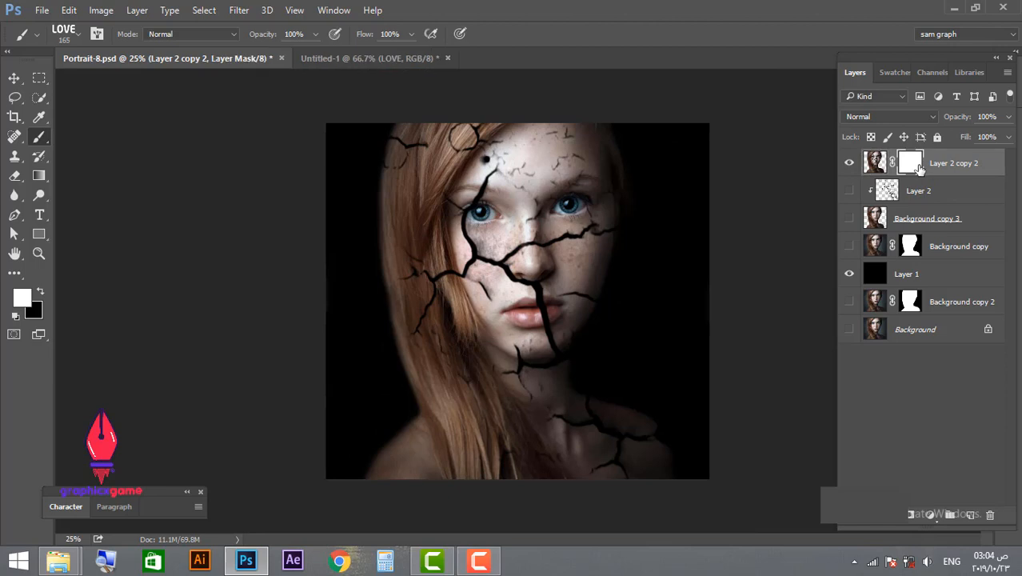
key(Delete)
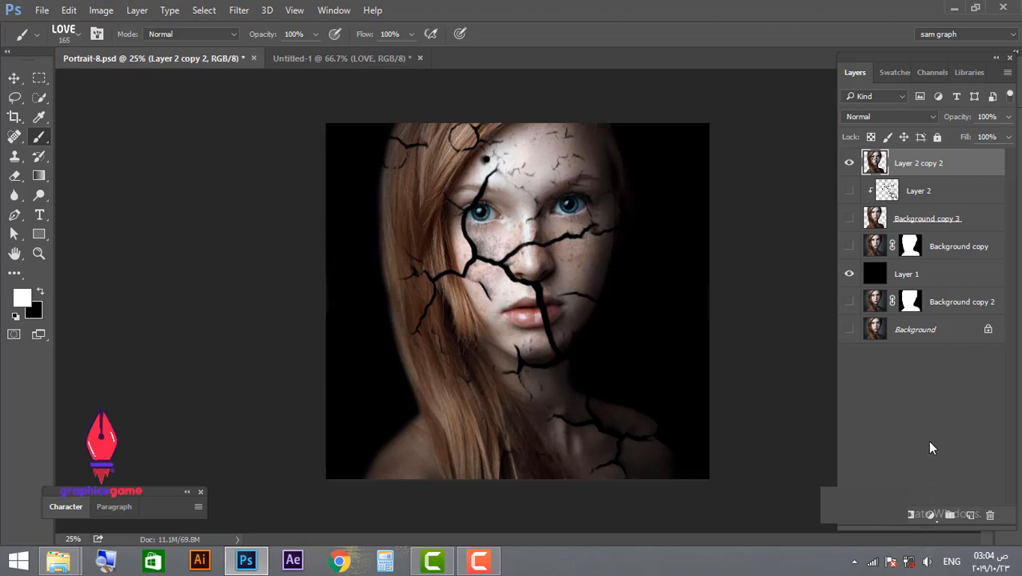
alt+click(908, 517)
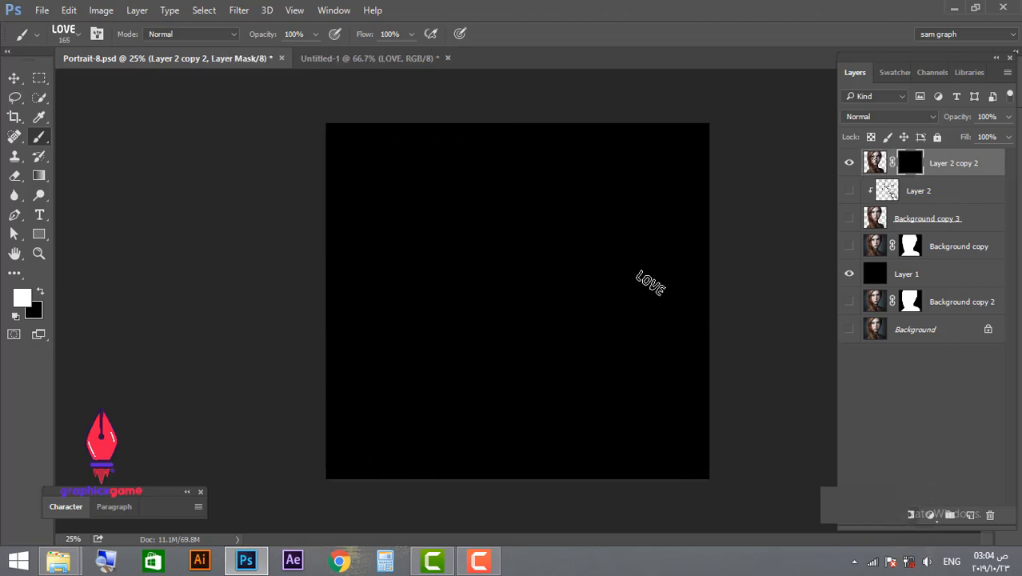
key(alt)
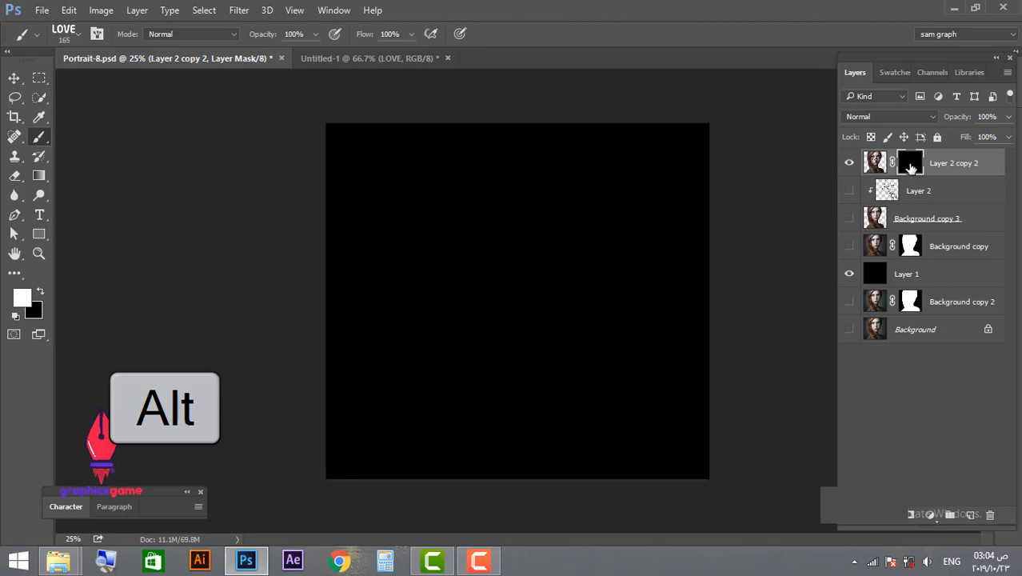
Step: Try revealing the portrait by painting white LOVE text on the layer mask at 165 px, and undo the stroke
key(x)
key(x)
mouse_move(579, 286)
mouse_down()
mouse_move(512, 240)
mouse_move(550, 260)
mouse_move(503, 171)
mouse_move(512, 320)
mouse_move(492, 254)
mouse_move(541, 185)
mouse_move(450, 246)
mouse_move(564, 231)
mouse_move(524, 152)
mouse_move(515, 185)
mouse_move(448, 240)
mouse_move(576, 164)
mouse_move(436, 156)
mouse_move(575, 457)
mouse_move(605, 348)
mouse_move(702, 324)
mouse_up()
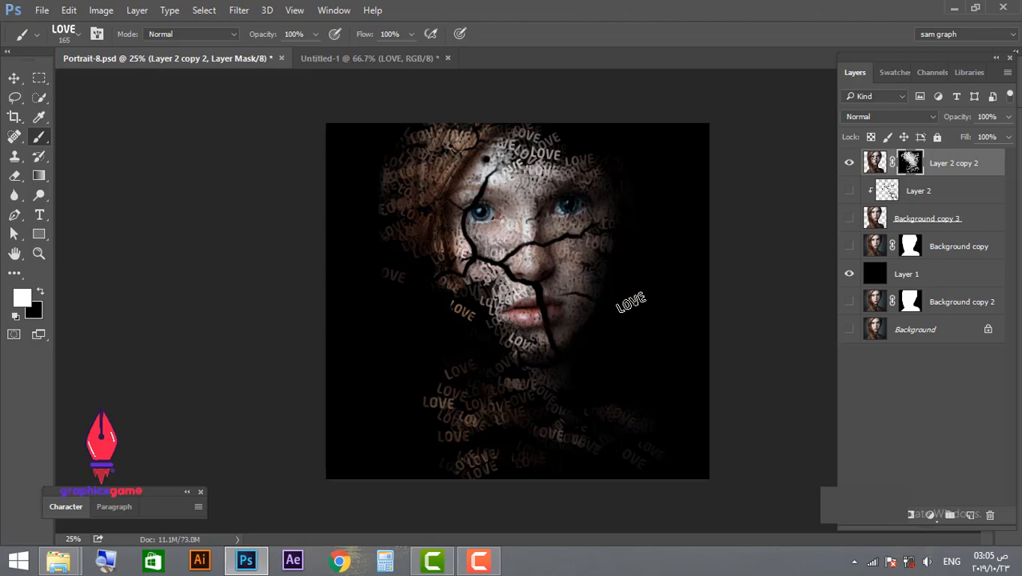
key(ctrl+z)
Step: Increase the LOVE brush size to 259 px
right_click(490, 249)
drag(626, 285, 638, 284)
click(627, 61)
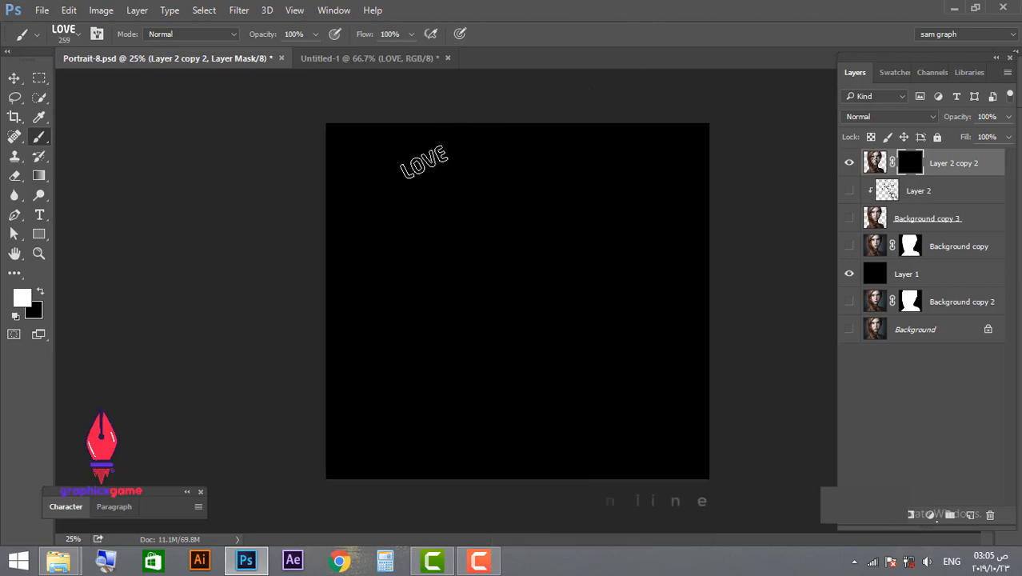
Step: Try painting the face, hair and shoulders into the mask with the 259 px LOVE brush, and undo the strokes
mouse_move(422, 164)
mouse_down()
mouse_move(584, 171)
mouse_move(493, 298)
mouse_move(565, 207)
mouse_move(528, 376)
mouse_up()
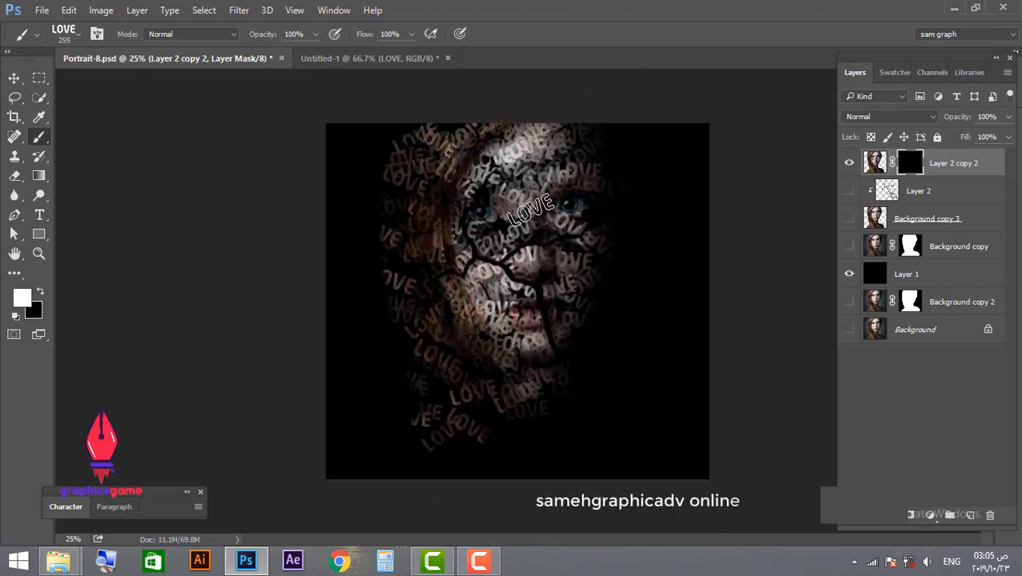
mouse_move(645, 435)
mouse_down()
mouse_move(611, 370)
mouse_move(640, 240)
mouse_up()
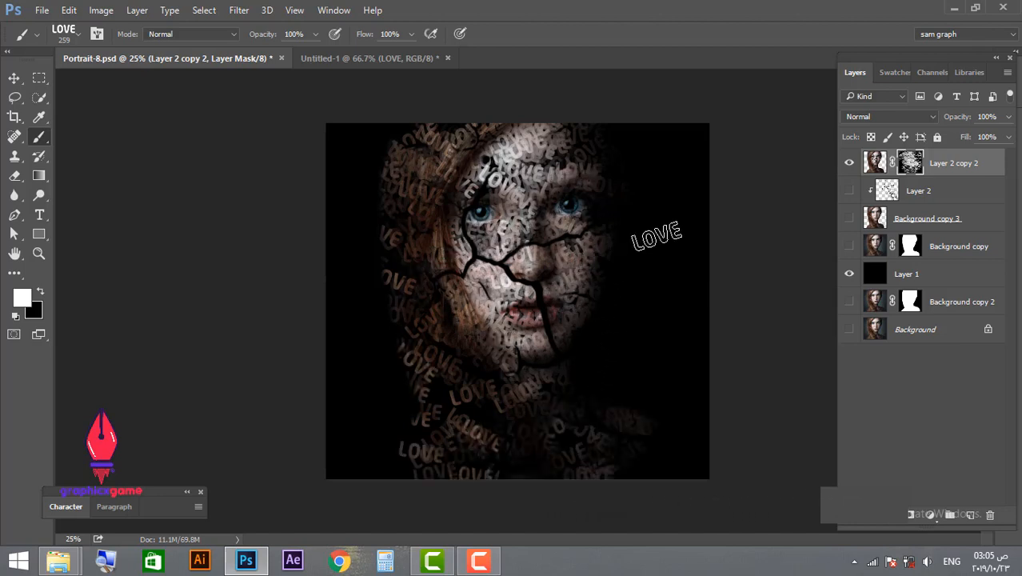
key(ctrl+z)
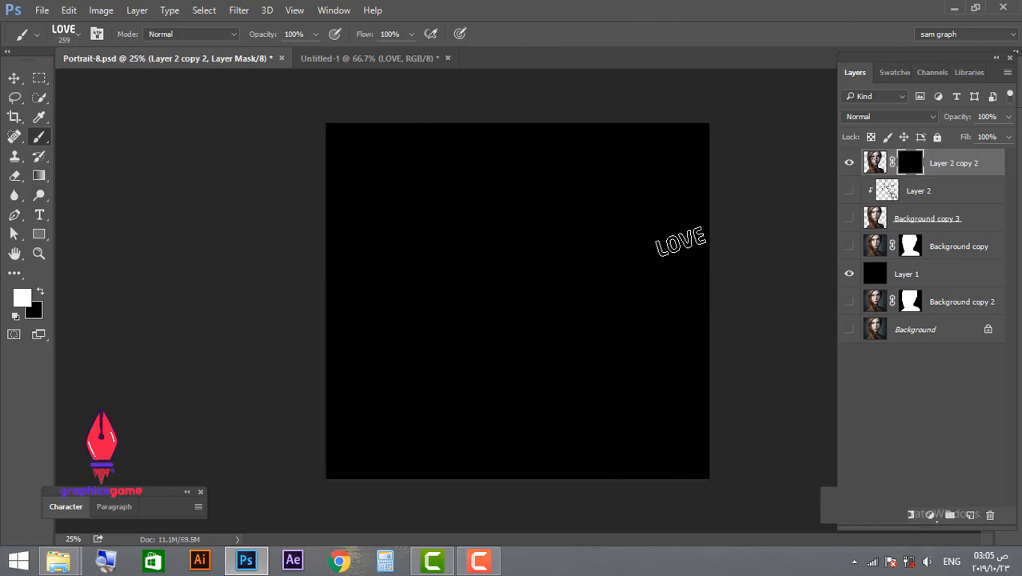
Step: Set the brush's scatter to 1000% on both axes, with a count of 1 and 12% count jitter
right_click(606, 192)
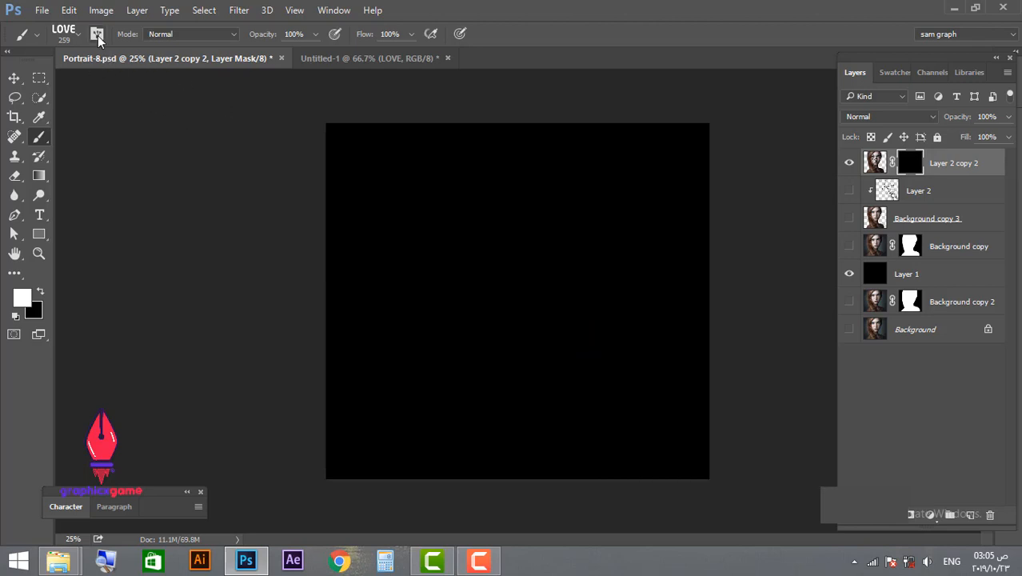
click(96, 34)
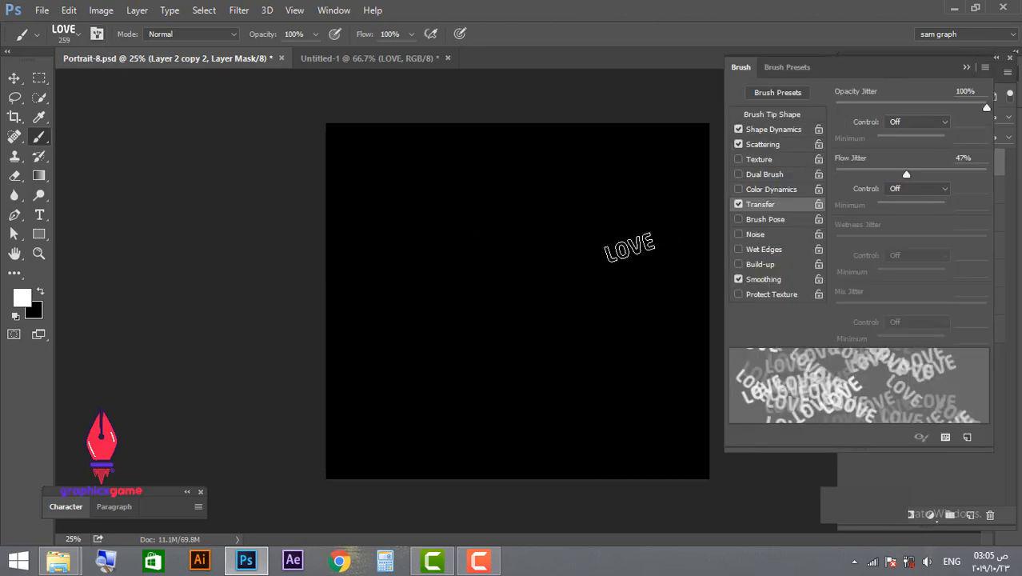
click(764, 144)
drag(836, 158, 858, 159)
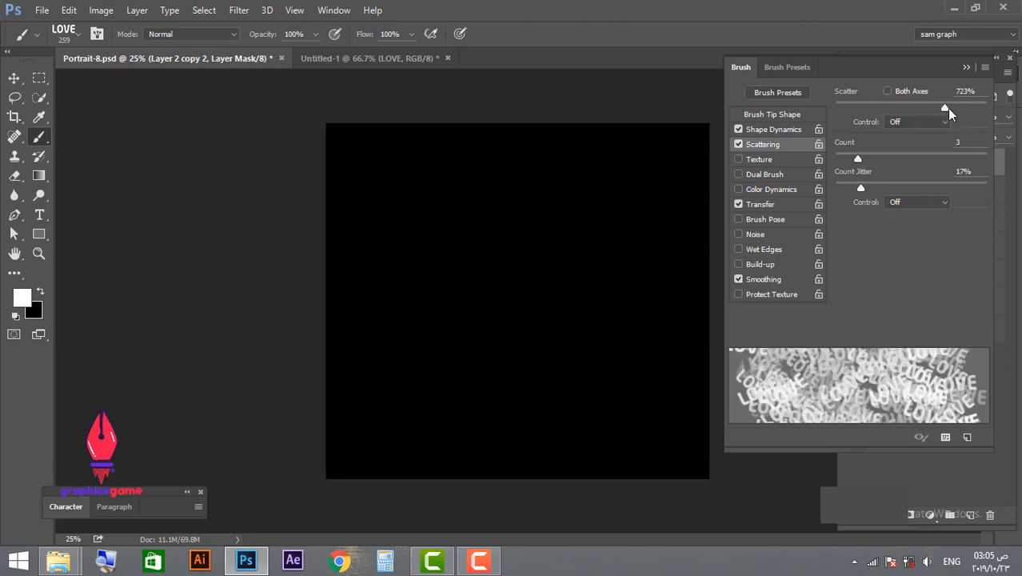
mouse_move(947, 108)
mouse_down()
mouse_move(886, 110)
mouse_move(986, 110)
mouse_up()
click(901, 91)
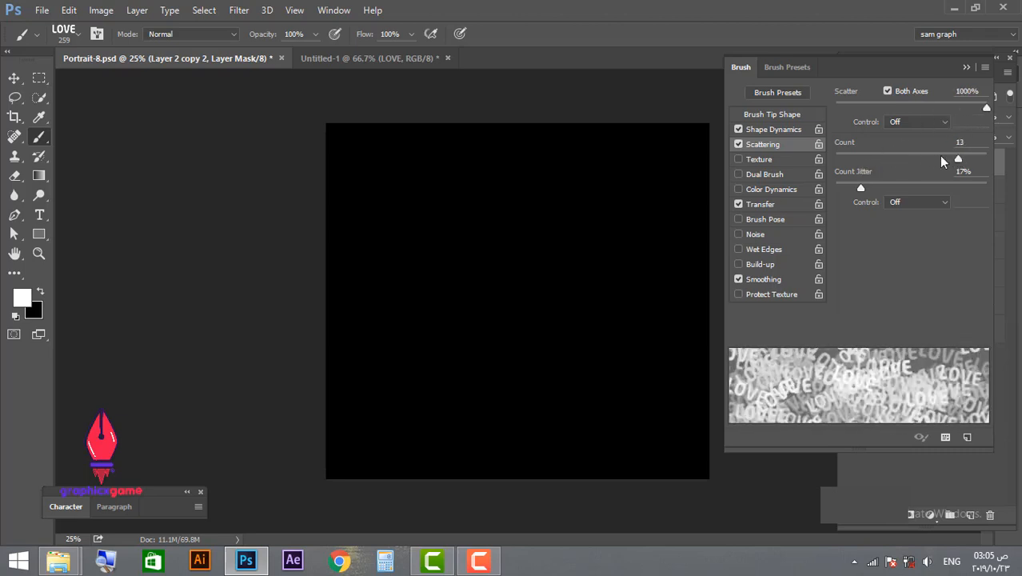
drag(941, 161, 834, 171)
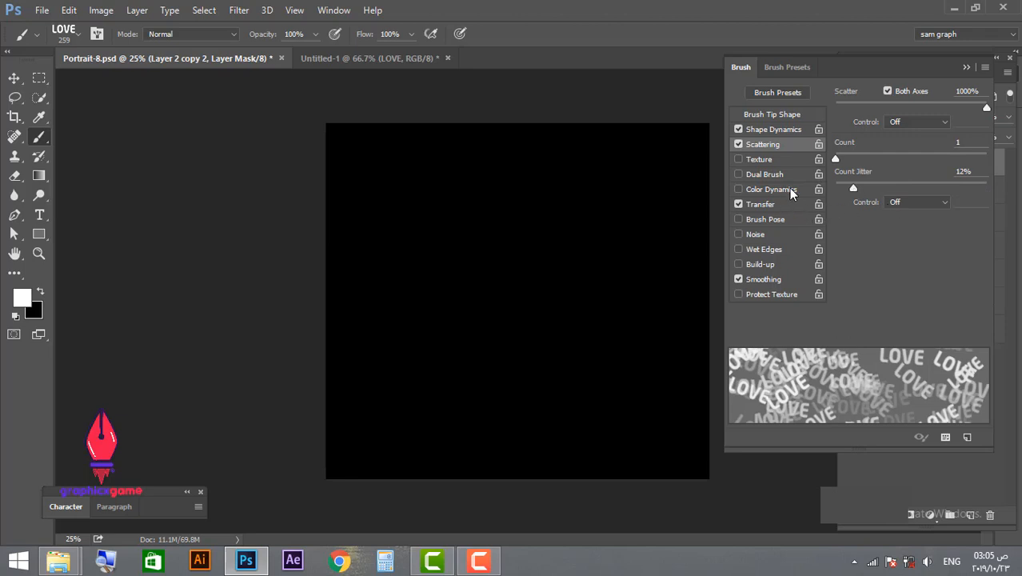
Step: Set the control for the brush's count jitter to Fade
click(895, 201)
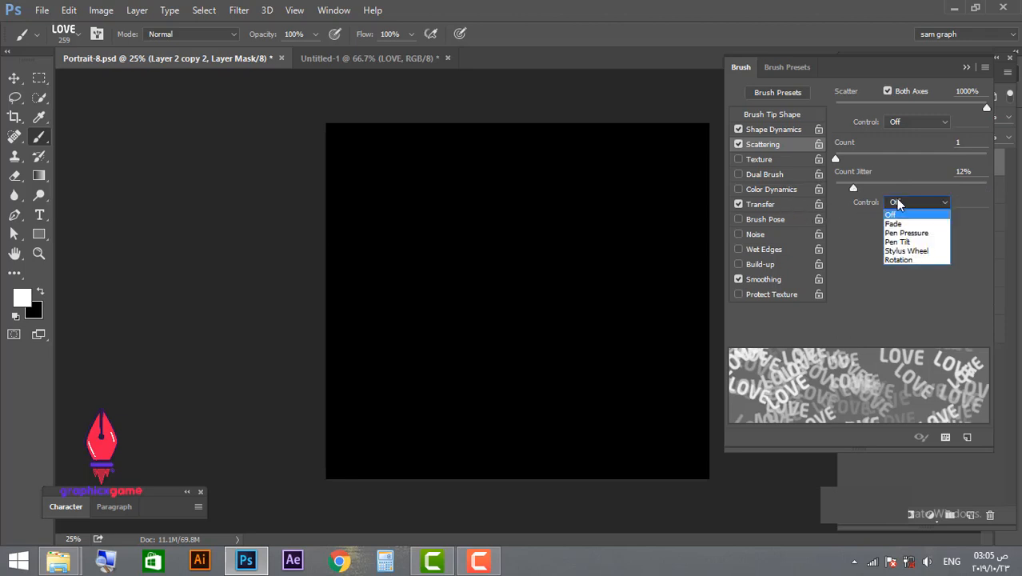
click(909, 223)
click(900, 205)
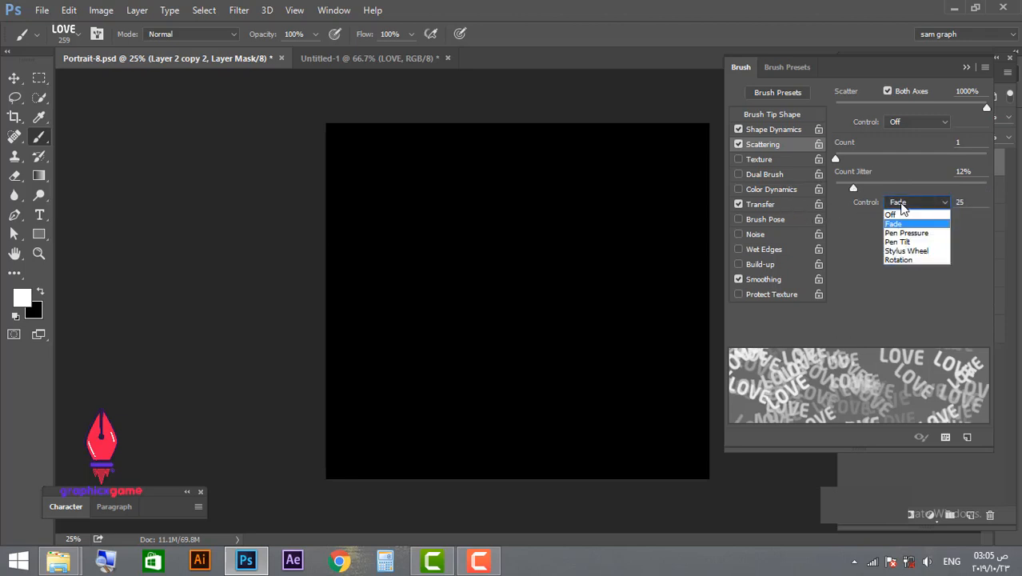
click(902, 206)
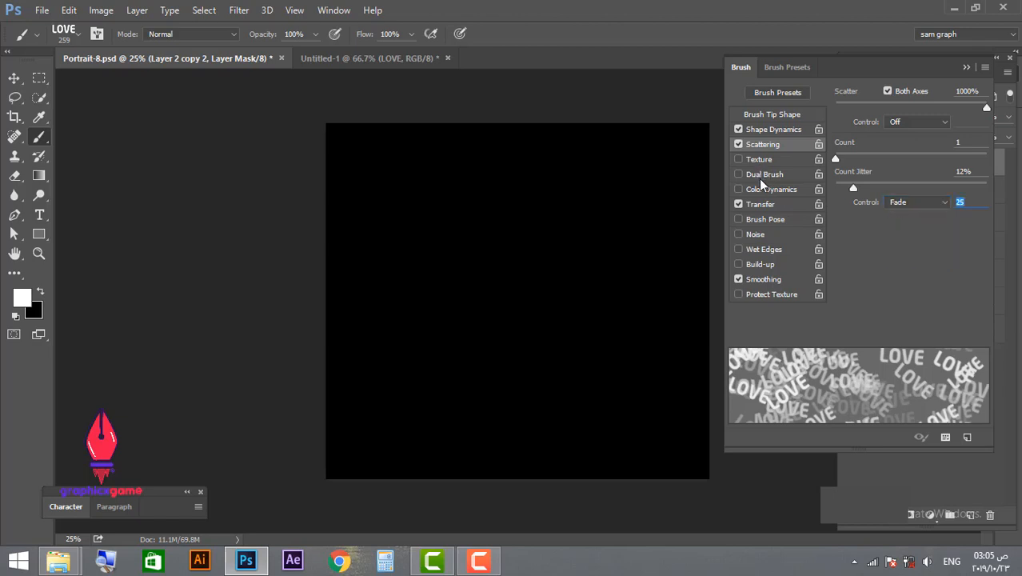
Step: Set the LOVE brush's minimum diameter to 0% in Shape Dynamics and close the brush settings
click(774, 129)
drag(950, 155, 825, 172)
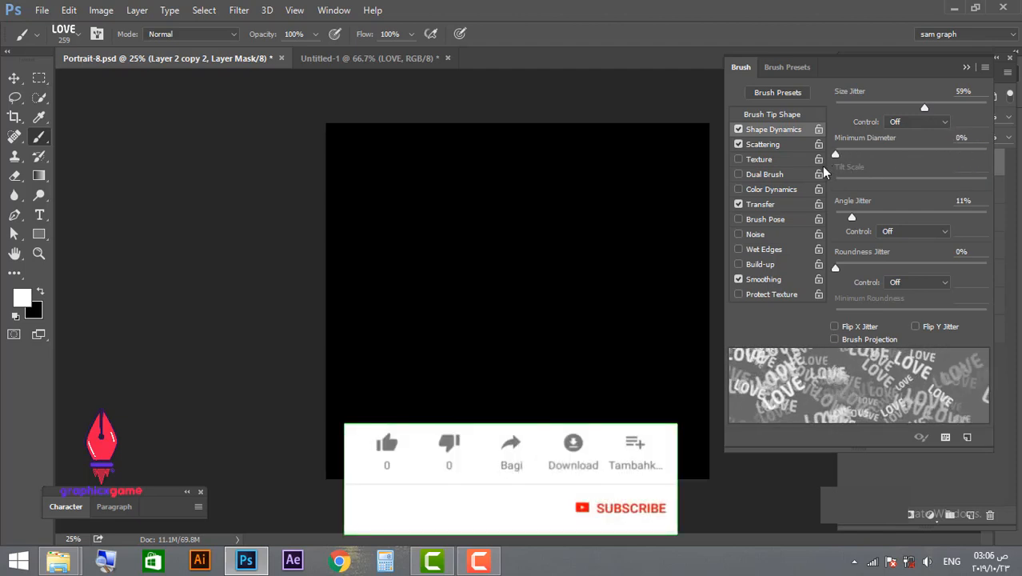
click(966, 67)
Step: Paint white LOVE text on the Layer 2 copy 2 mask to reveal the portrait, and paint black LOVE text over it
mouse_move(547, 312)
mouse_down()
mouse_move(519, 264)
mouse_move(527, 214)
mouse_move(513, 229)
mouse_move(494, 160)
mouse_move(474, 290)
mouse_move(526, 197)
mouse_move(504, 233)
mouse_move(528, 417)
mouse_move(450, 159)
mouse_move(544, 380)
mouse_move(472, 460)
mouse_move(449, 183)
mouse_move(456, 120)
mouse_move(447, 155)
mouse_move(562, 289)
mouse_up()
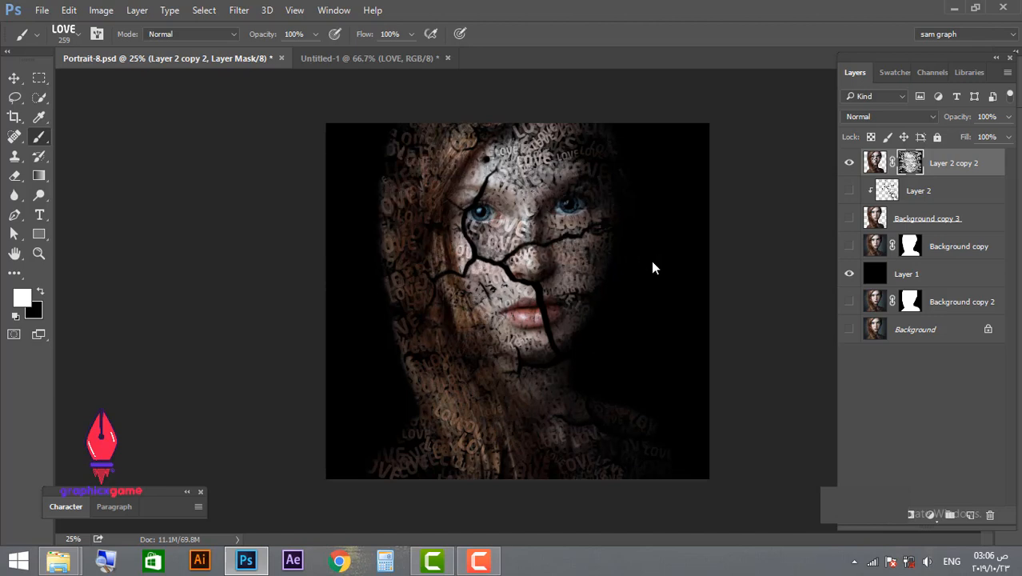
key(x)
mouse_move(643, 260)
mouse_down()
mouse_move(593, 282)
mouse_move(561, 214)
mouse_move(492, 136)
mouse_move(465, 150)
mouse_move(451, 256)
mouse_move(542, 478)
mouse_move(566, 388)
mouse_move(565, 293)
mouse_up()
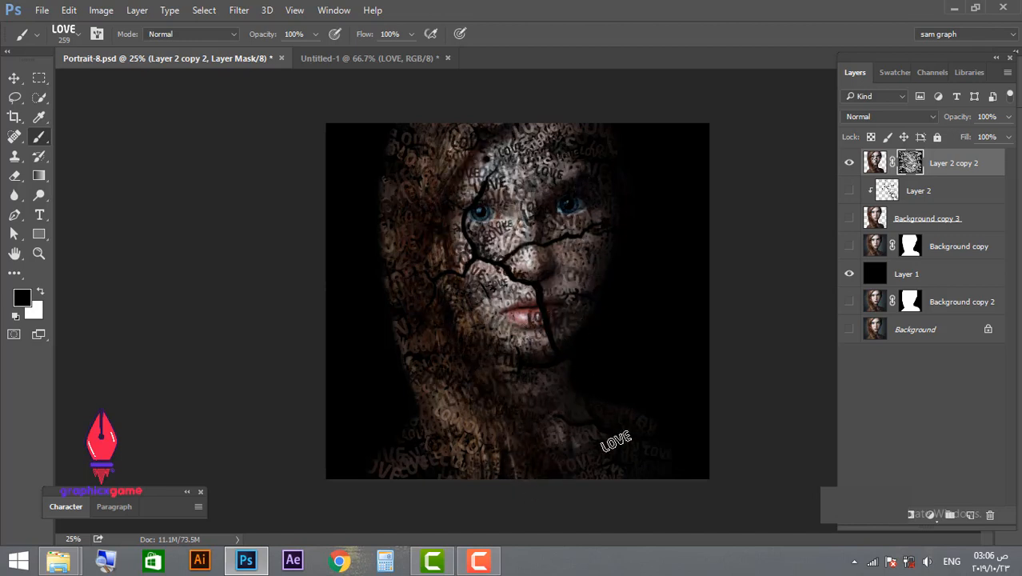
Step: Paint alternating white and black LOVE text over the face and hair on the Layer 2 copy 2 mask
key(x)
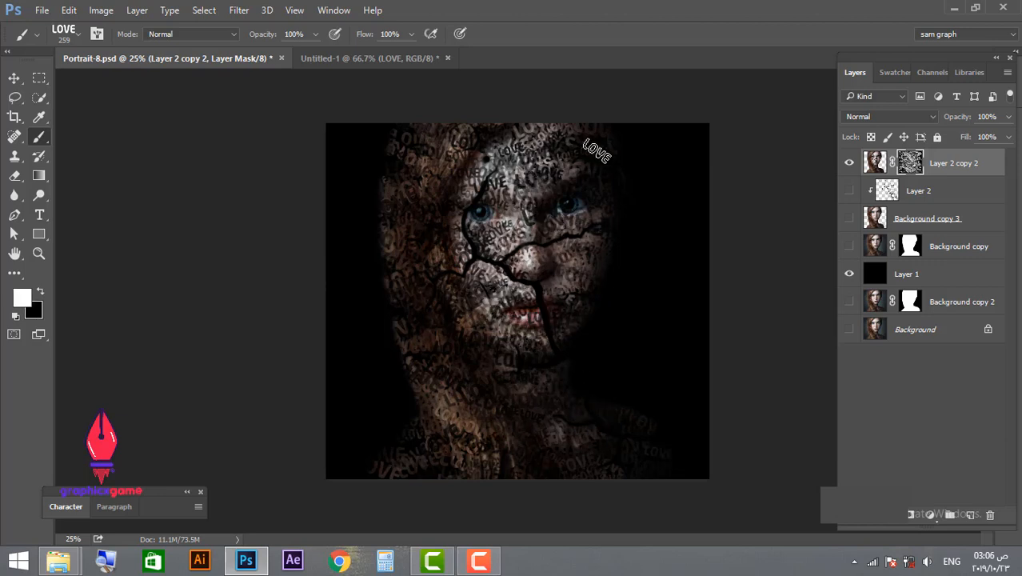
key(x)
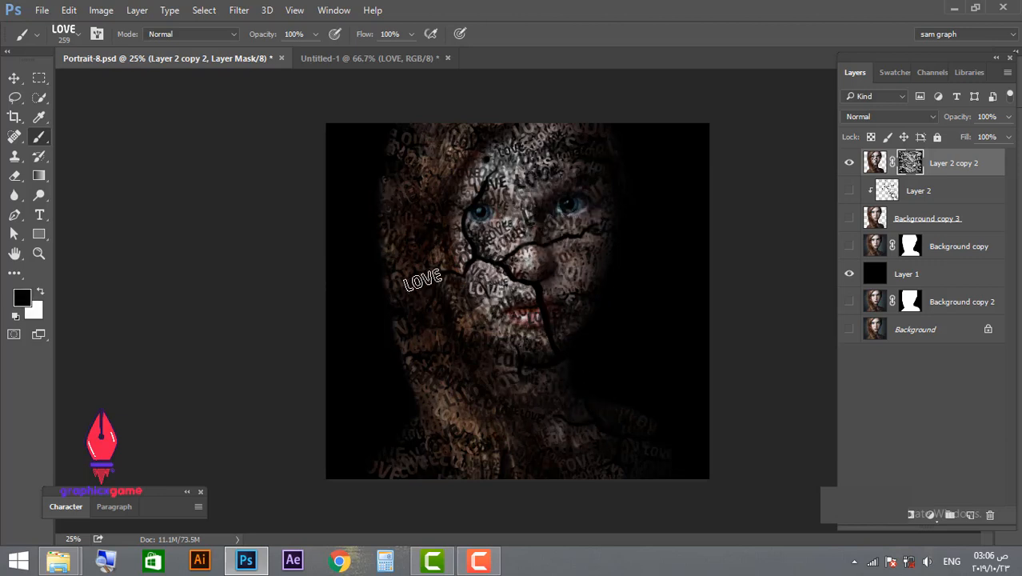
click(423, 280)
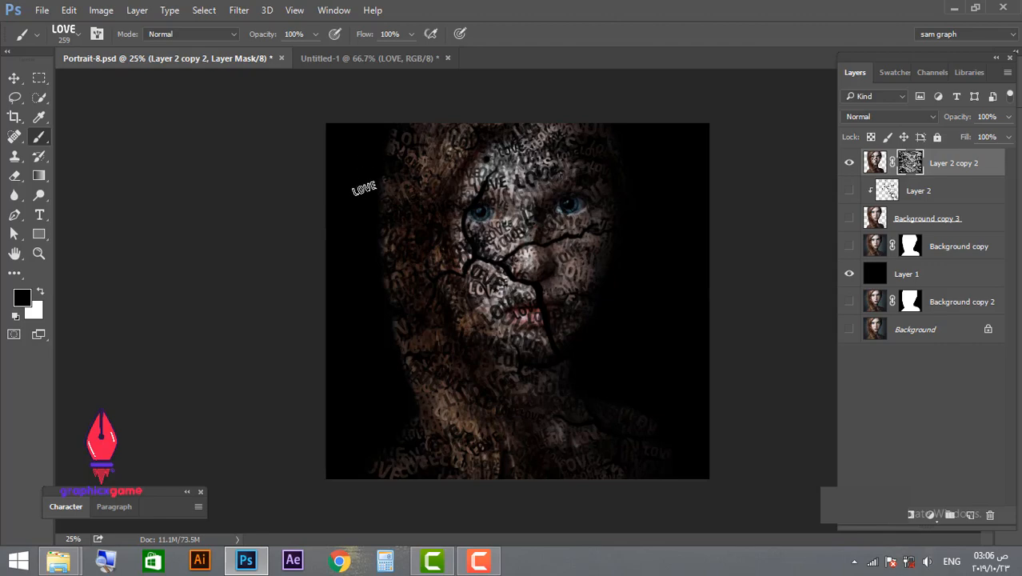
key(x)
mouse_move(495, 160)
mouse_down()
mouse_move(532, 205)
mouse_move(557, 267)
mouse_up()
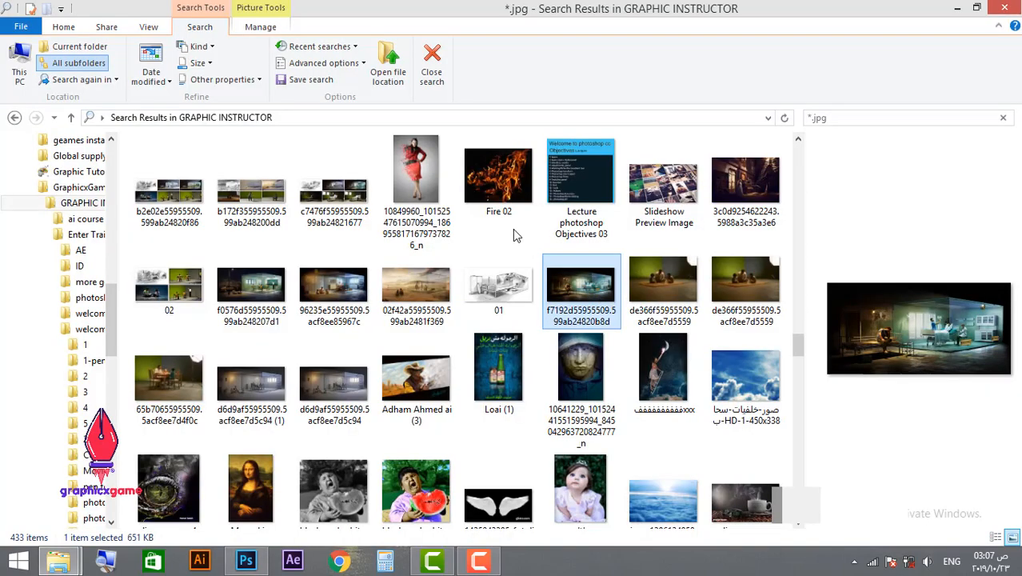
Step: Preview the Fire 02 image in the file browser and place it in Portrait-8, scaled to about 569% to cover the canvas
double_click(506, 189)
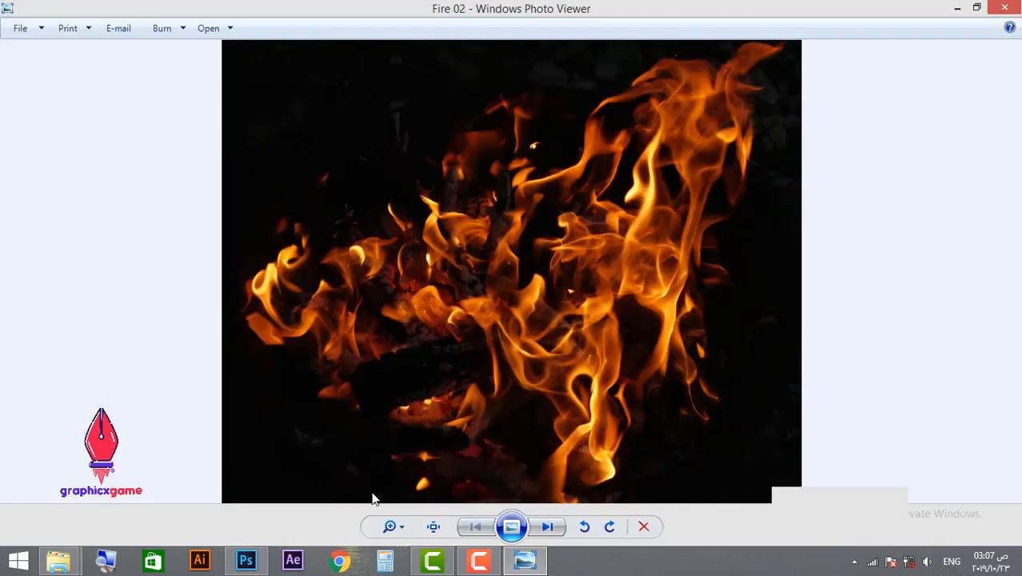
click(1000, 10)
drag(499, 190, 834, 42)
drag(685, 224, 658, 220)
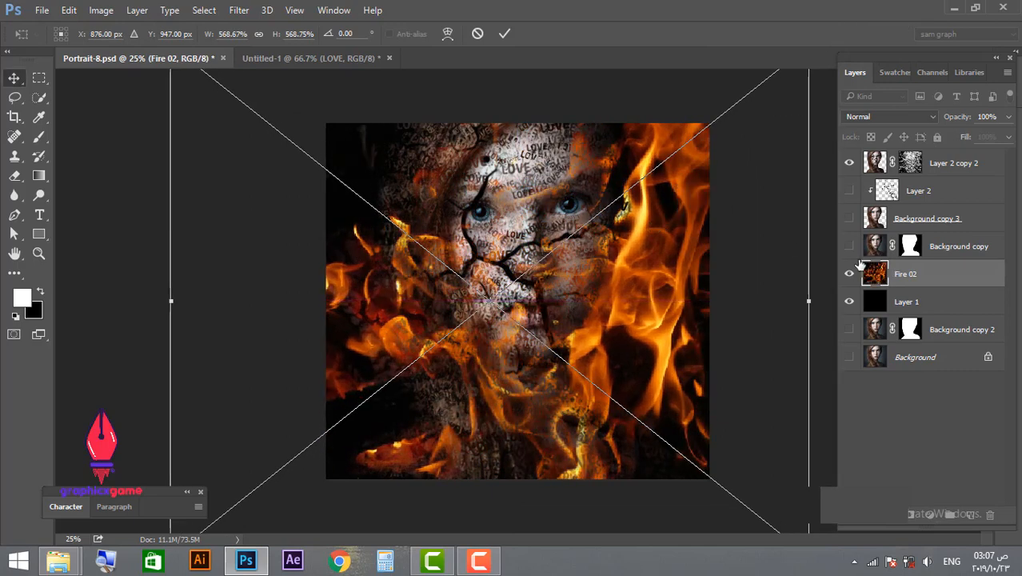
key(Return)
Step: Move Fire 02 directly above Background copy 3 as a clipped layer and show the Layer 2 cracks with the portrait beneath
drag(915, 278, 861, 204)
click(847, 195)
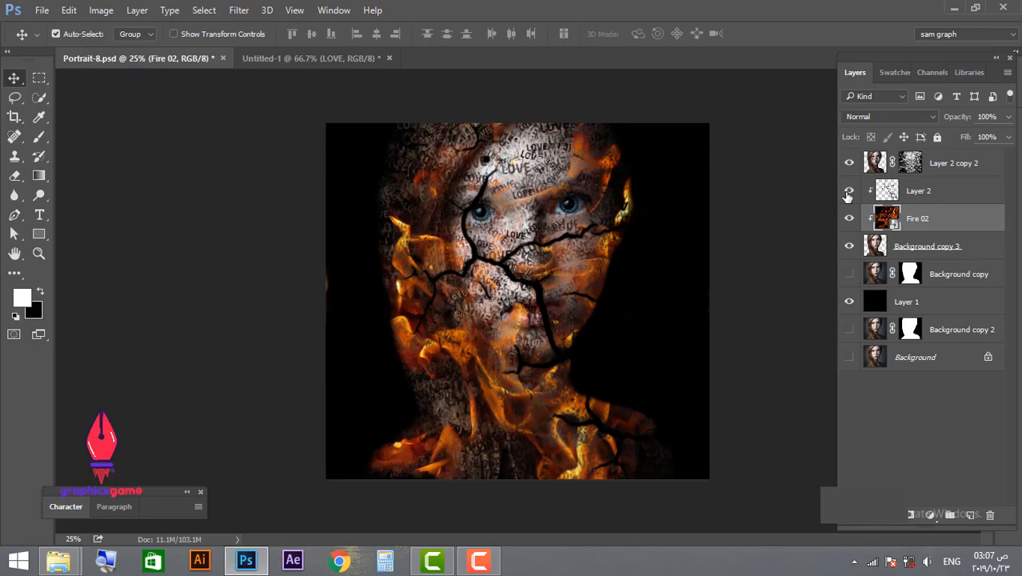
click(849, 192)
click(849, 192)
click(848, 192)
click(849, 192)
Step: Move Fire 02 to the top of the layer stack and set it to Overlay with slightly reduced opacity
drag(916, 230, 920, 157)
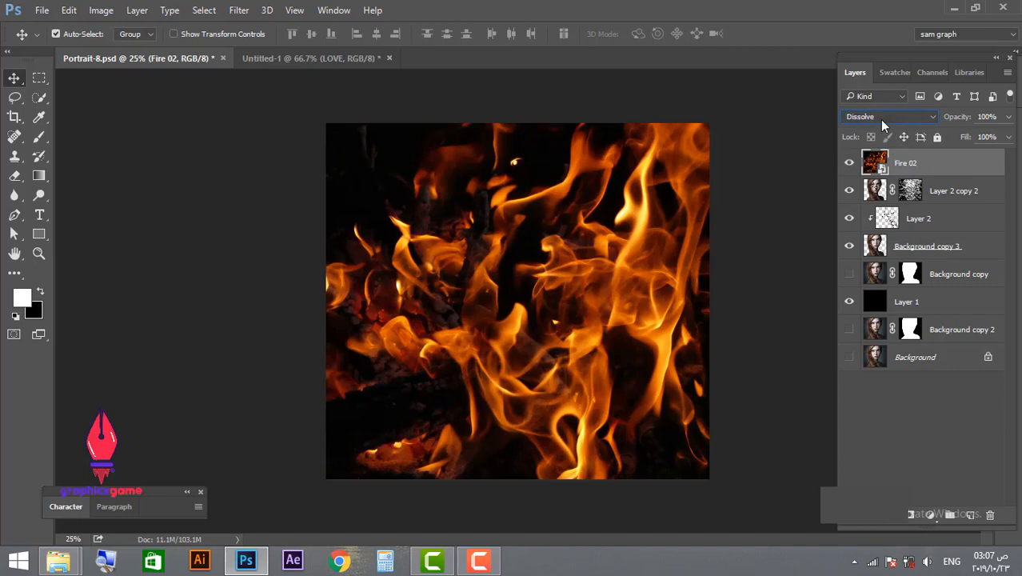
scroll(880, 119, down, 8)
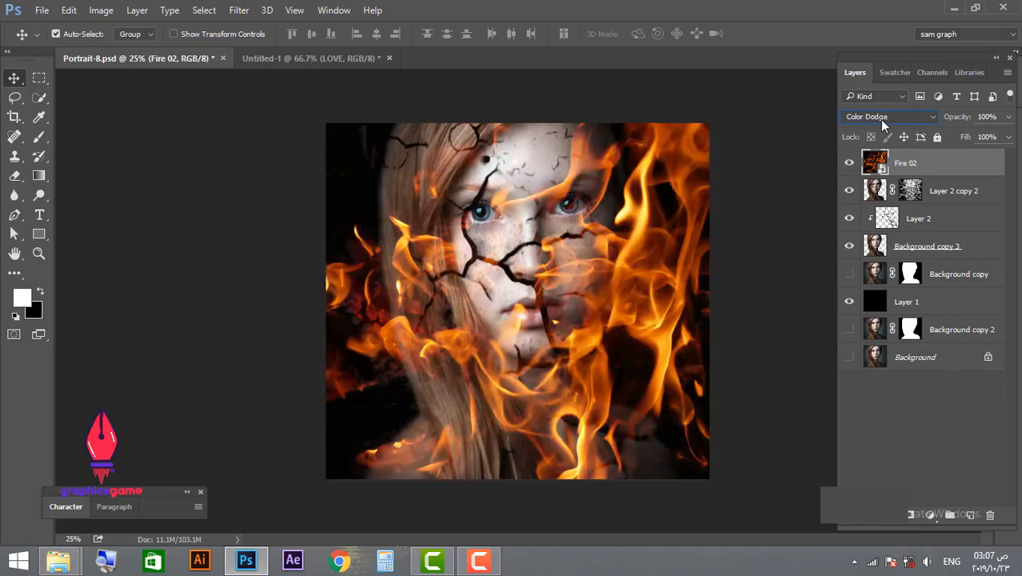
scroll(881, 119, down, 4)
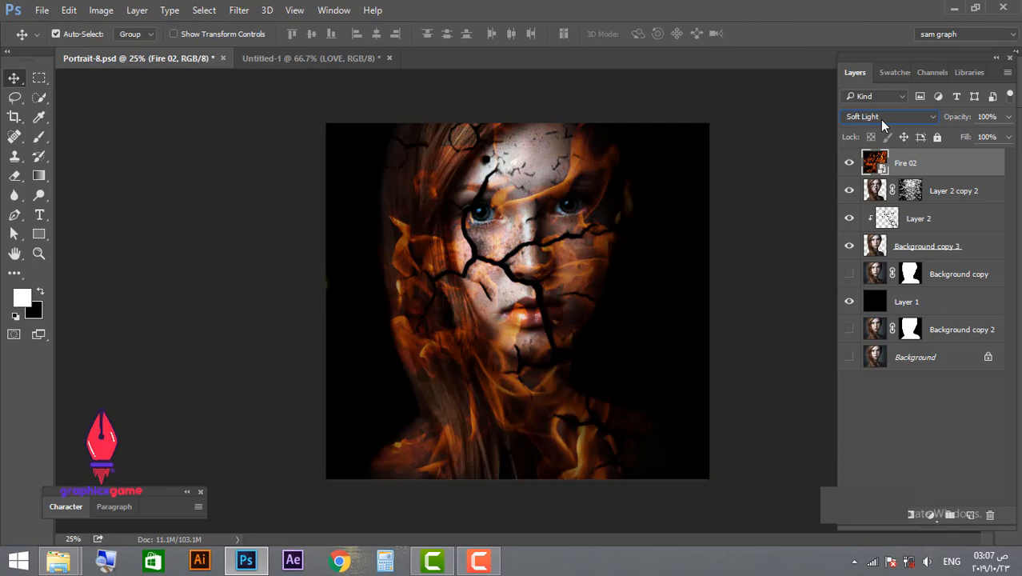
scroll(880, 119, down, 1)
scroll(880, 119, up, 1)
scroll(881, 121, up, 1)
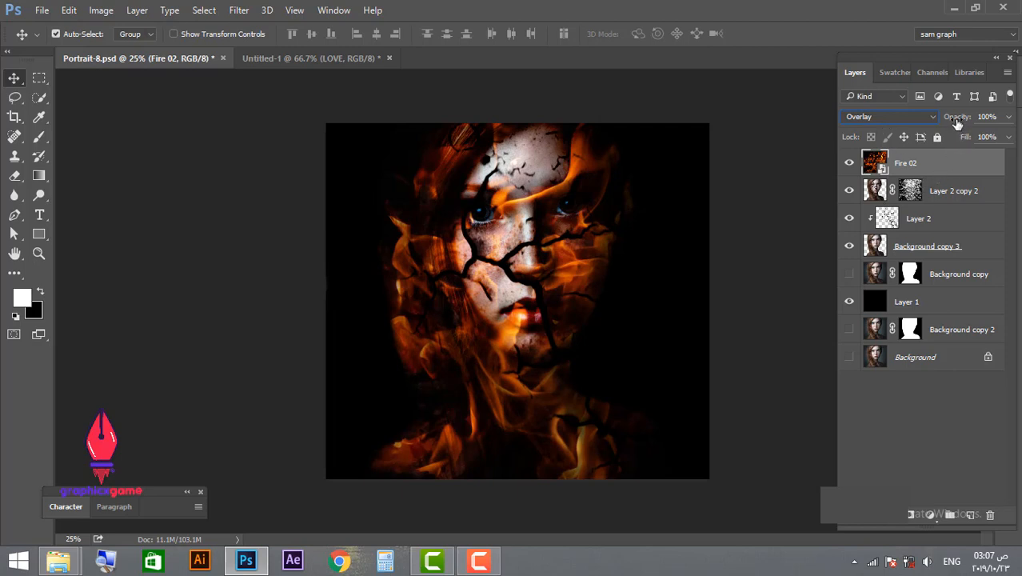
drag(955, 120, 947, 120)
Step: Duplicate Layer 2 copy 2, move the duplicate above Fire 02 and hide the original
drag(944, 191, 970, 514)
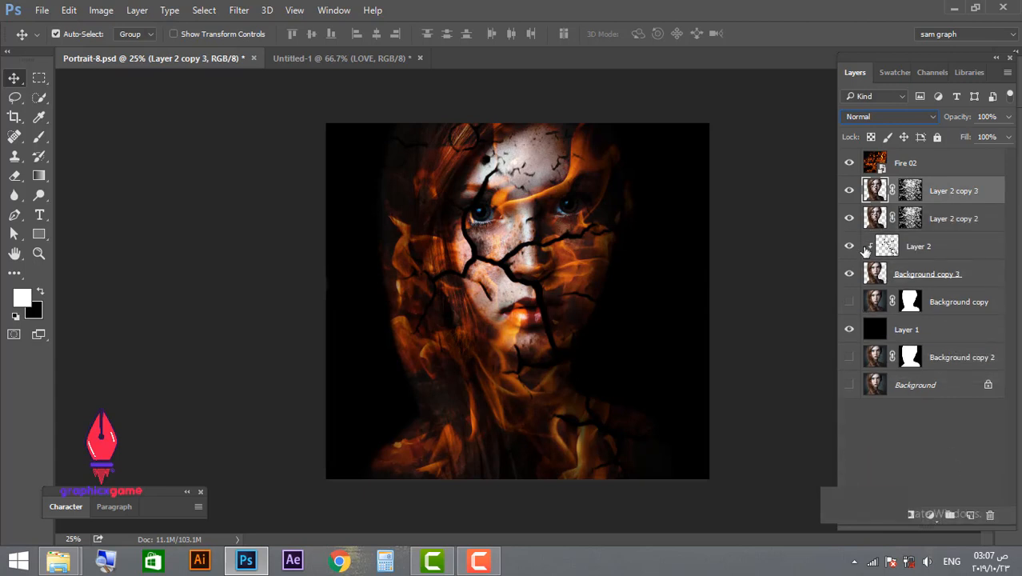
drag(896, 190, 926, 156)
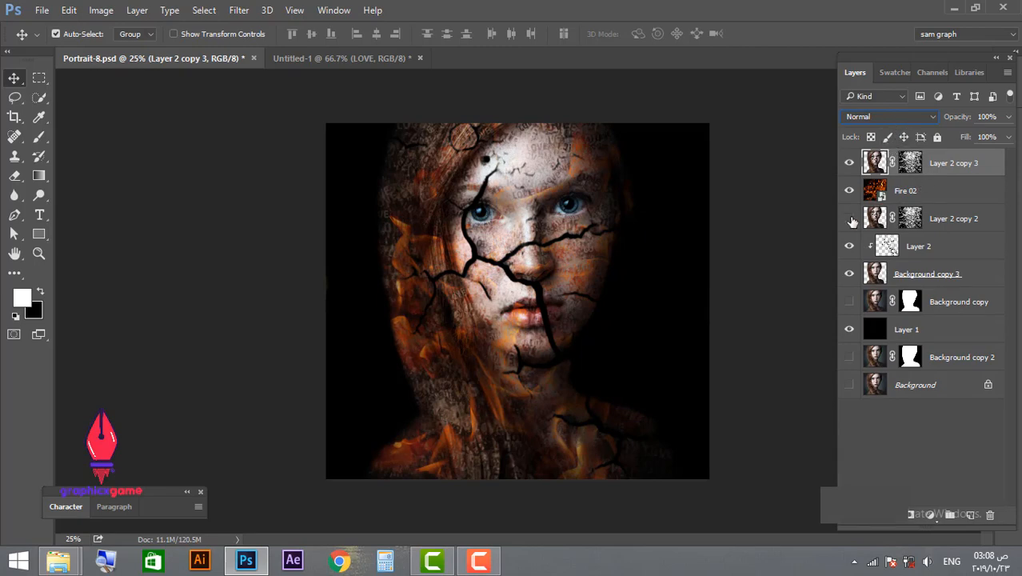
click(848, 165)
click(848, 165)
Step: Try Lighten and other blend modes on Layer 2 copy 3
scroll(877, 119, down, 6)
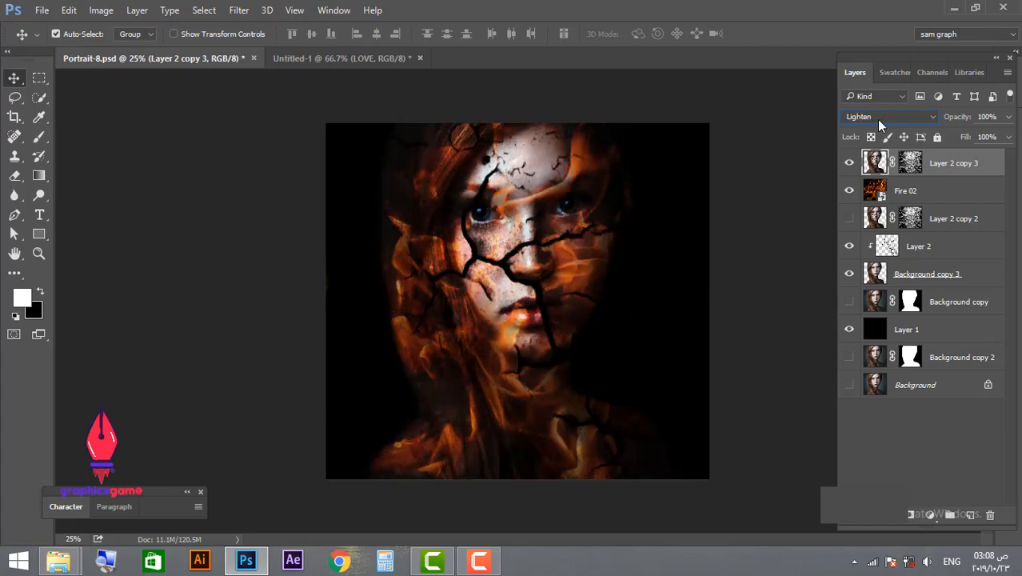
scroll(877, 119, down, 3)
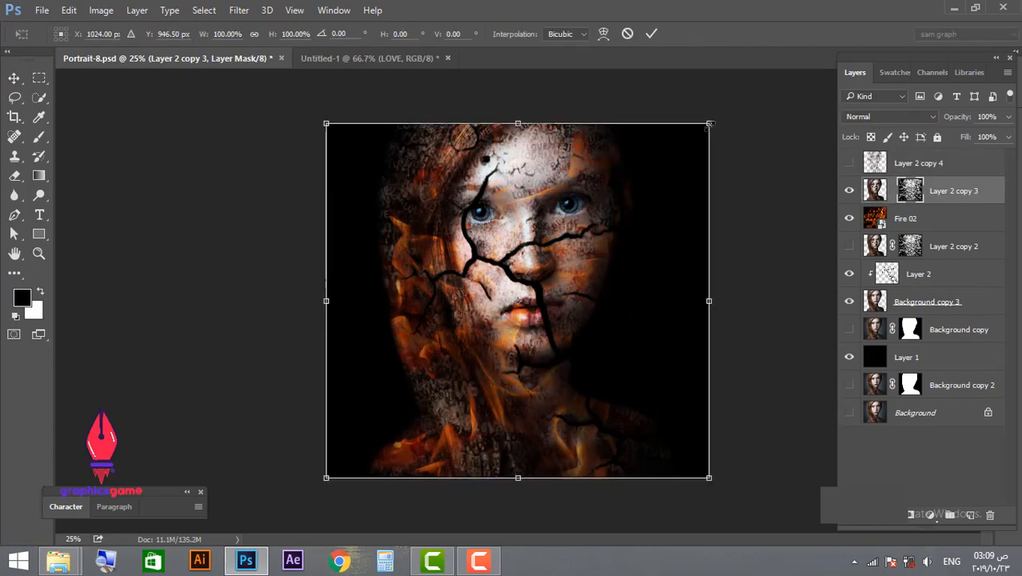
Step: Enlarge the unlinked mask of Layer 2 copy 3 well beyond the canvas without scaling the portrait
drag(709, 124, 871, 4)
drag(684, 230, 686, 226)
key(Return)
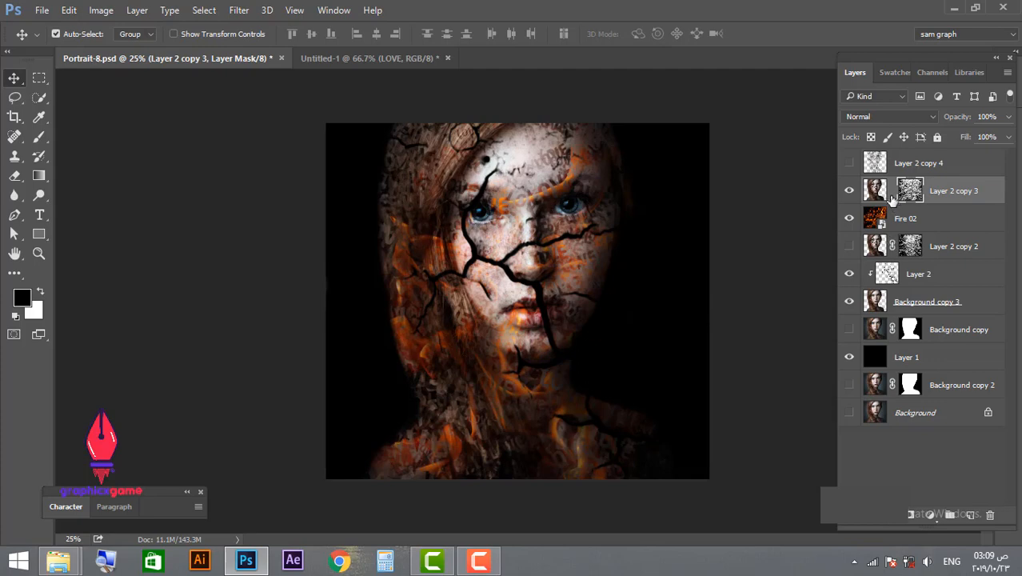
Step: Paint black LOVE text with a 511 px brush down both sides of the face on the Layer 2 copy 3 mask
key(b)
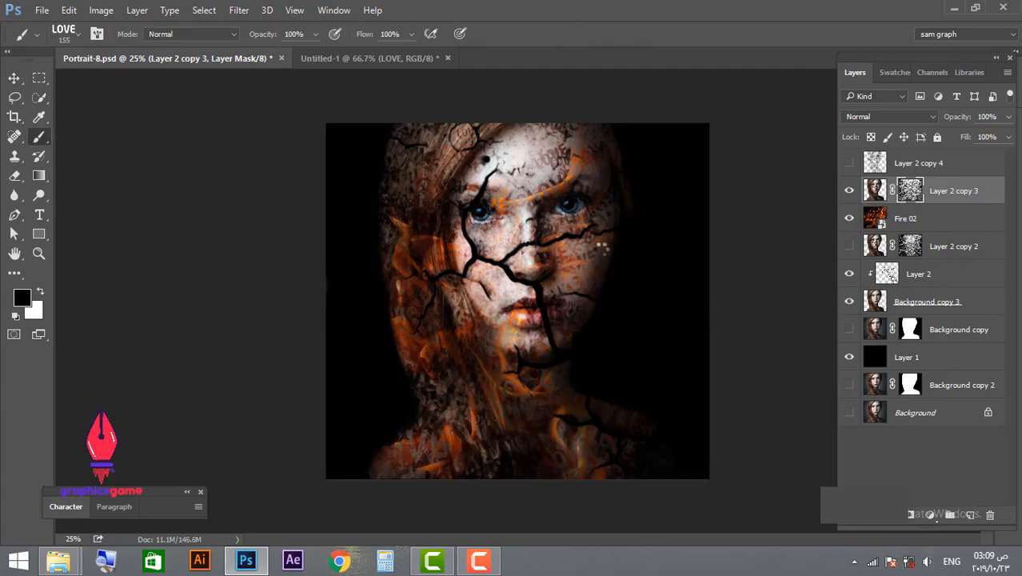
right_click(601, 249)
click(659, 59)
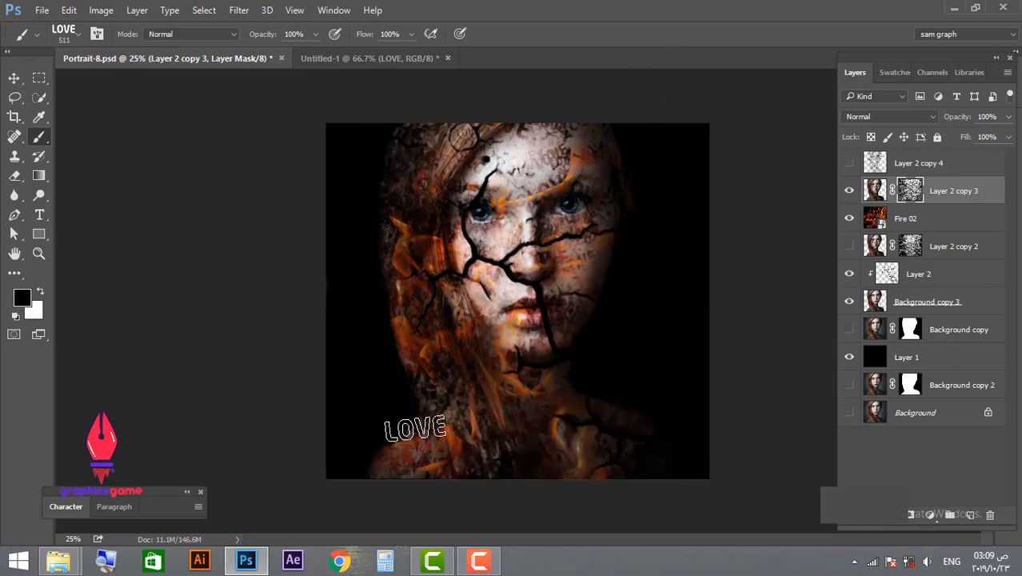
drag(394, 445, 365, 267)
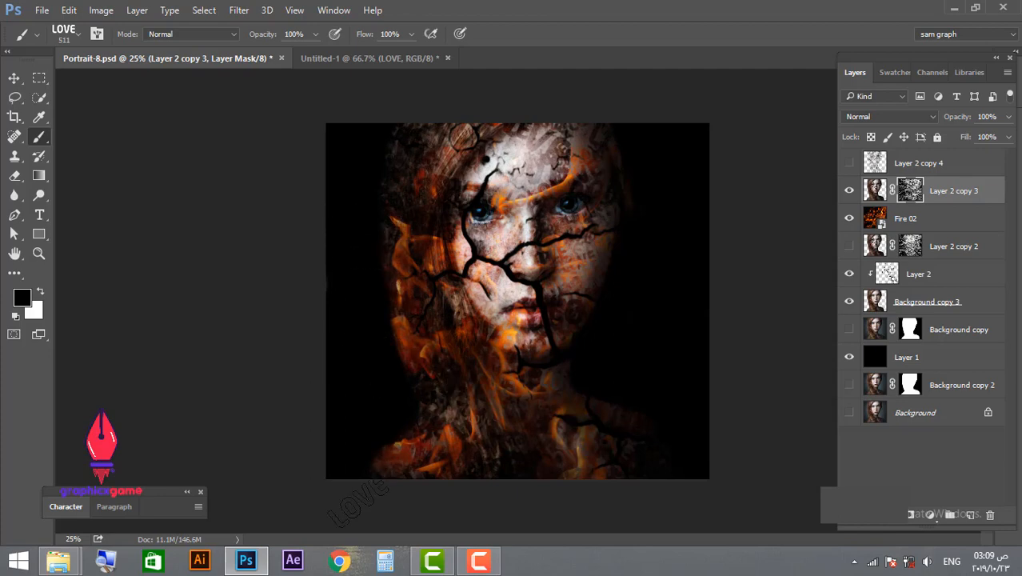
drag(634, 302, 648, 142)
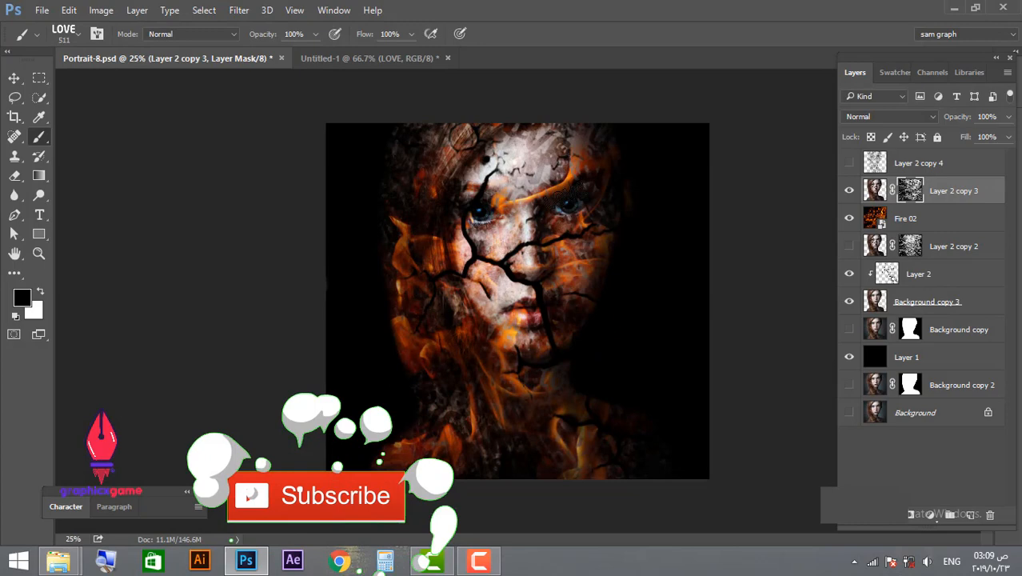
Step: Switch to a soft round brush for the Layer 2 copy 3 mask and enlarge it to 2165 px
right_click(572, 195)
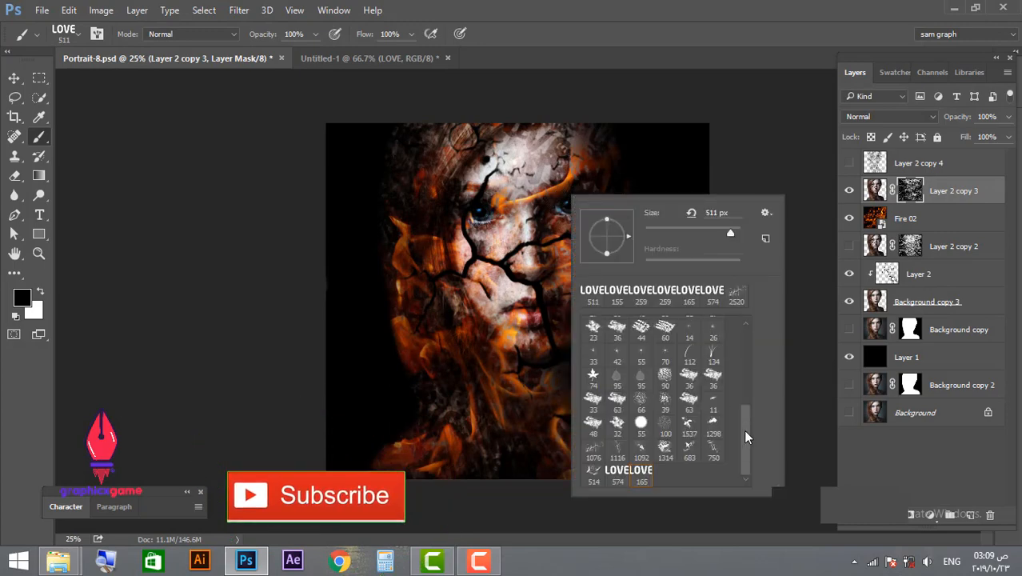
drag(745, 432, 741, 340)
double_click(690, 328)
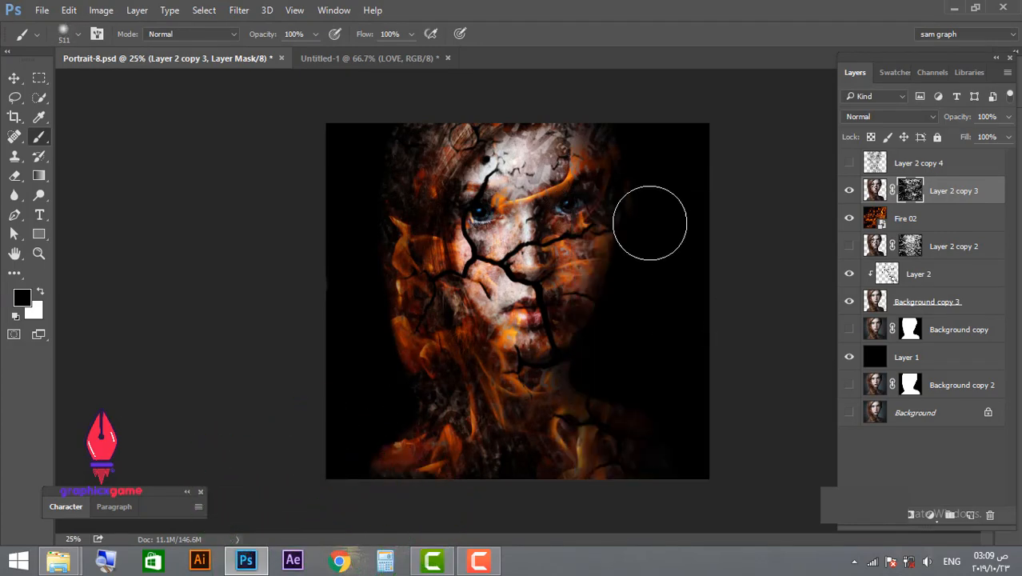
right_click(384, 161)
click(550, 186)
click(589, 38)
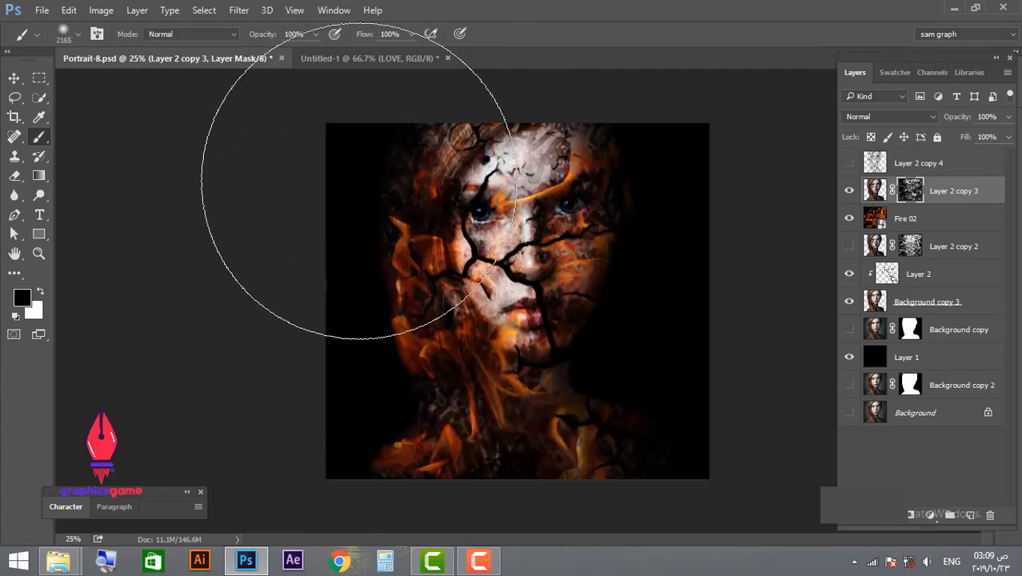
right_click(362, 190)
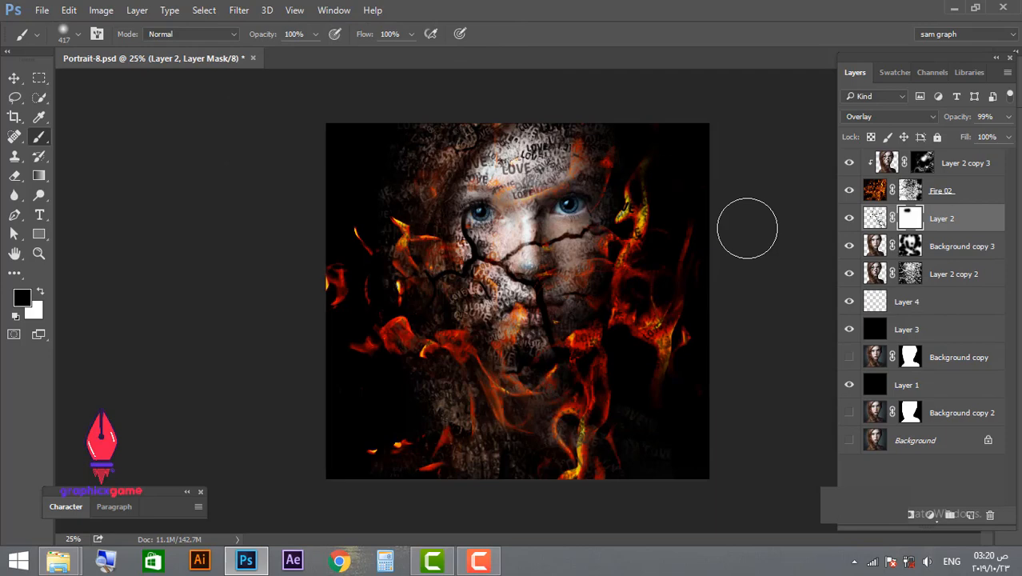
Step: Set Layer 2's blend mode to Luminosity at 100% opacity and move the layer below Background copy 3
click(896, 122)
scroll(896, 121, down, 3)
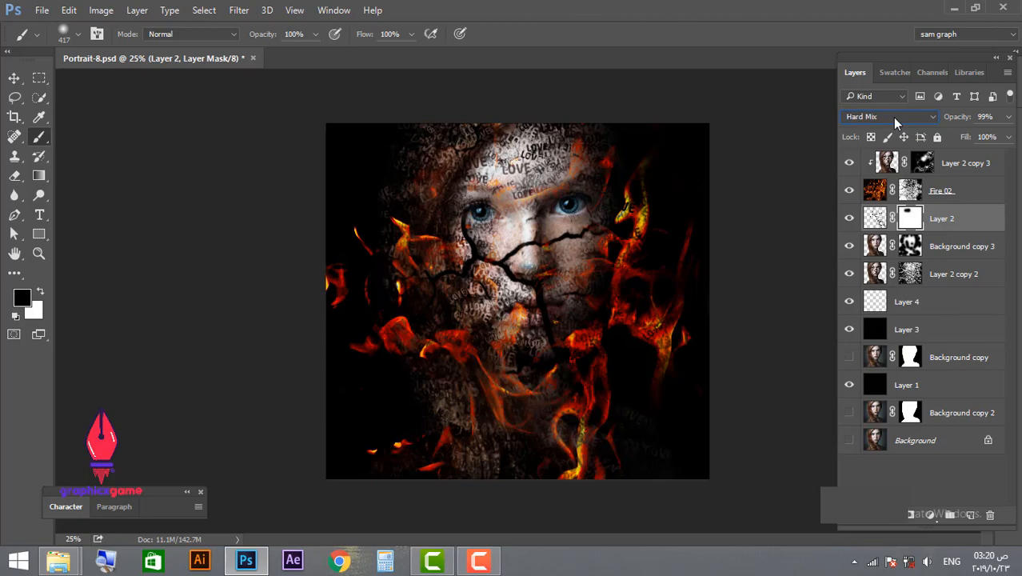
scroll(896, 121, down, 4)
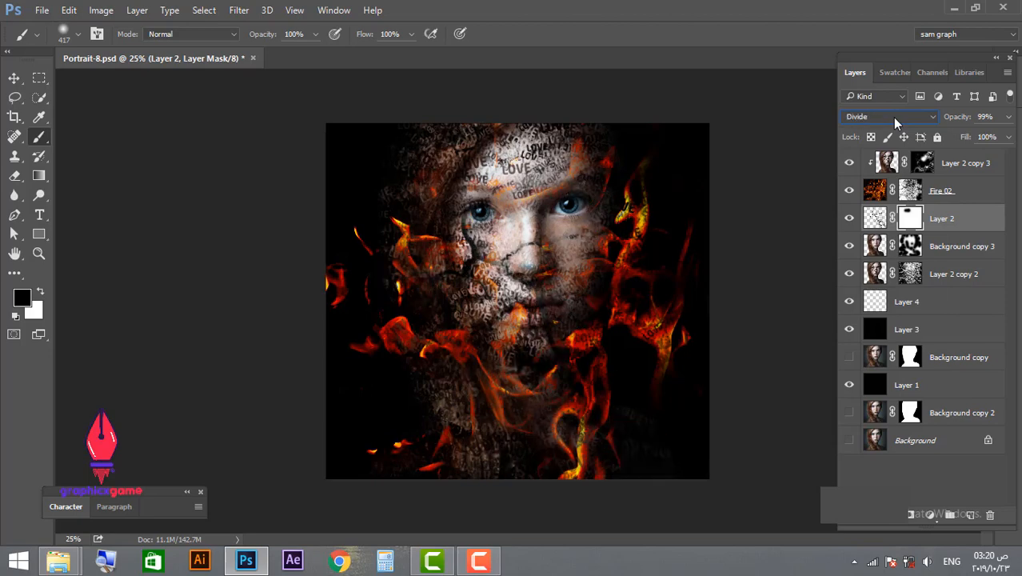
scroll(896, 122, down, 2)
scroll(896, 122, down, 1)
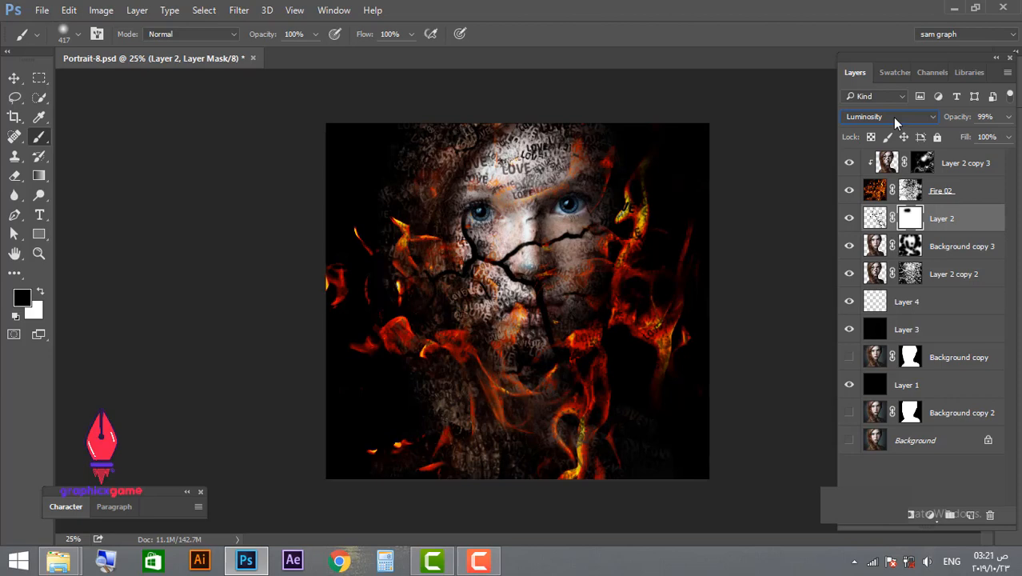
scroll(896, 122, up, 2)
scroll(896, 121, down, 1)
mouse_move(963, 124)
mouse_down()
mouse_move(905, 132)
mouse_move(968, 125)
mouse_up()
drag(944, 228, 942, 263)
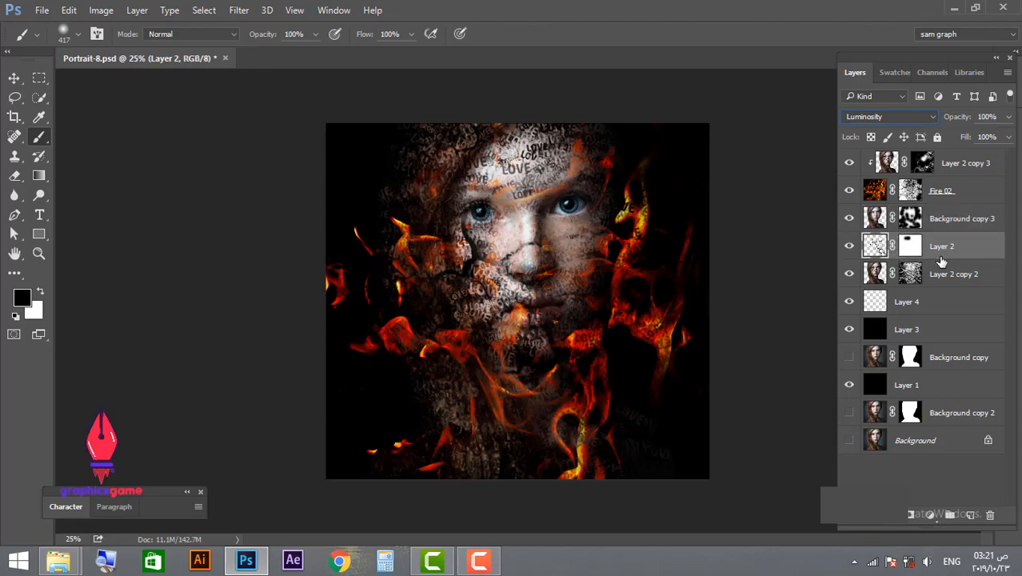
Step: On the Background copy 3 mask, paint black over the cheek beside the nose and white over the nose and mouth
click(910, 217)
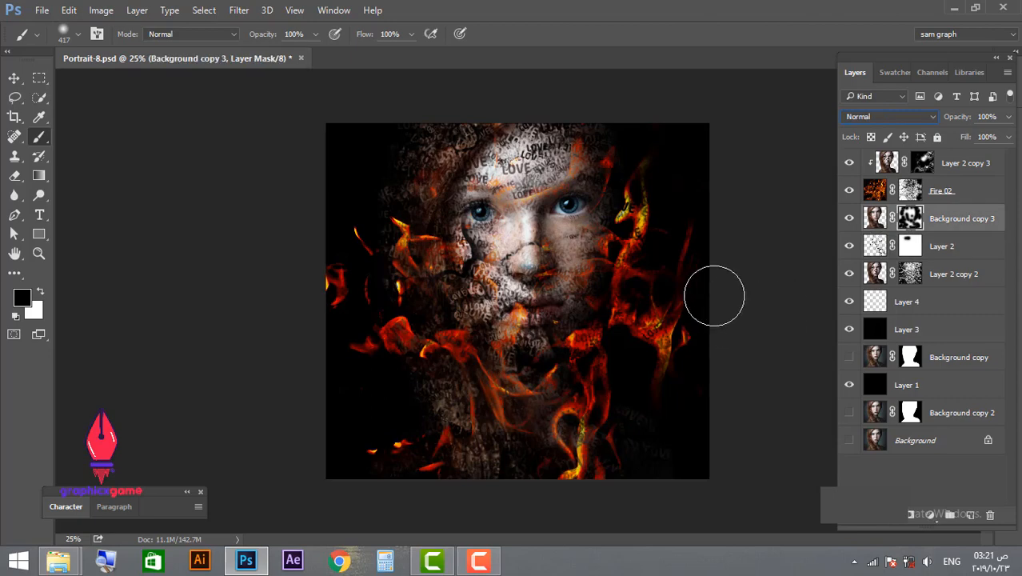
mouse_move(565, 252)
mouse_down()
mouse_move(527, 260)
mouse_move(581, 292)
mouse_up()
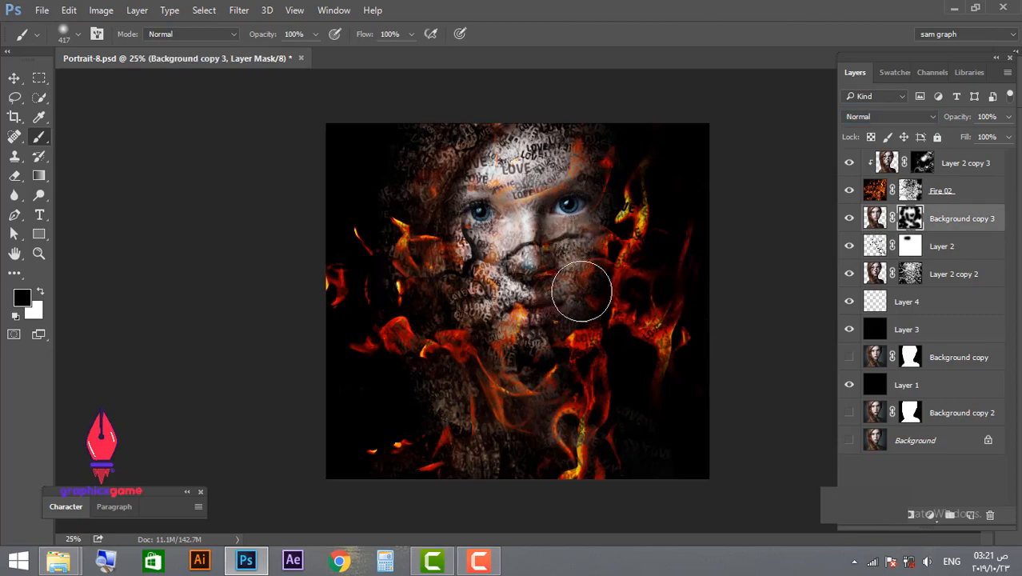
key(x)
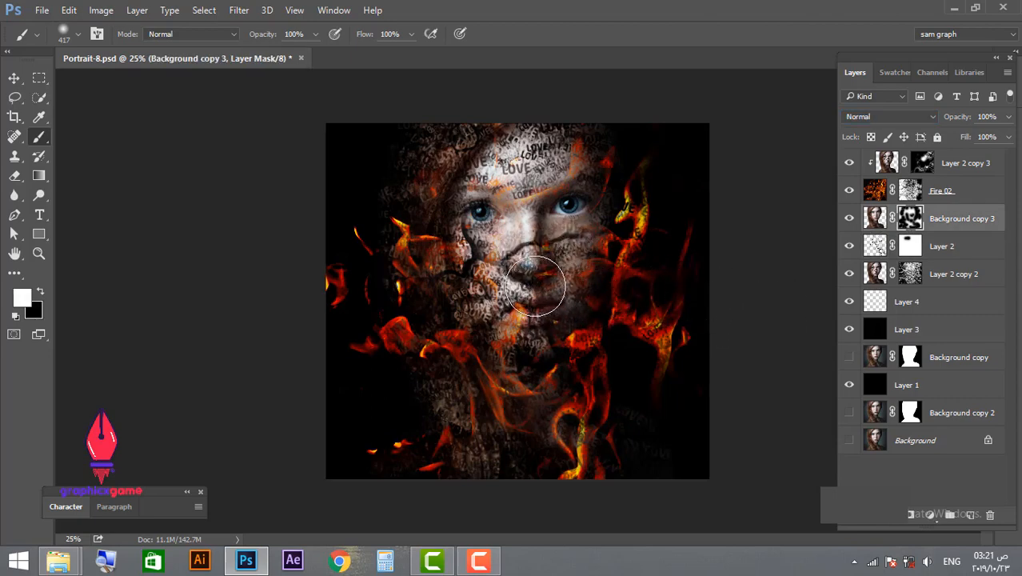
drag(536, 316, 534, 308)
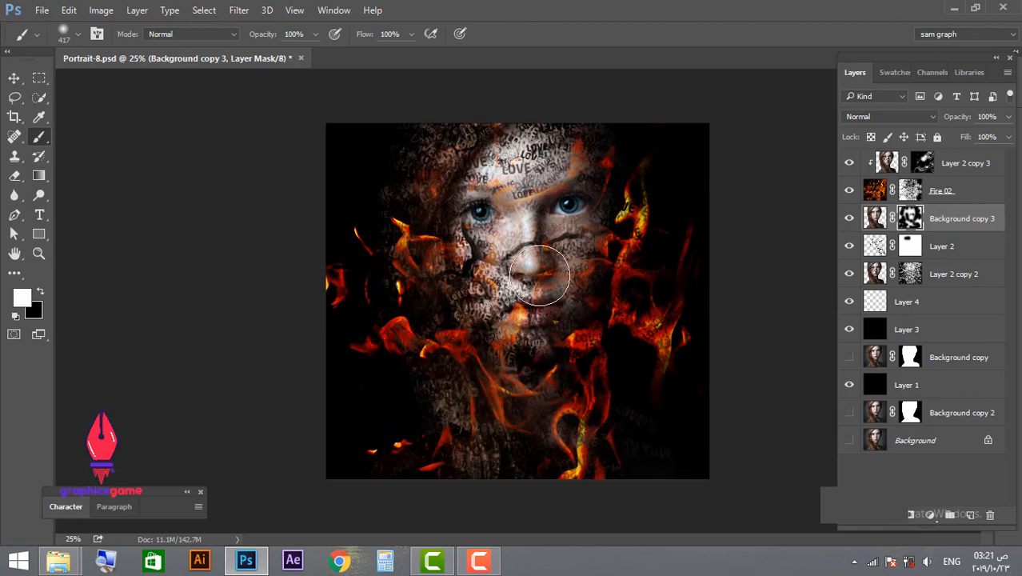
drag(538, 258, 542, 253)
Step: Reduce the brush to 146 px and paint black on the Background copy 3 mask along the nose and the cheek crack
key(x)
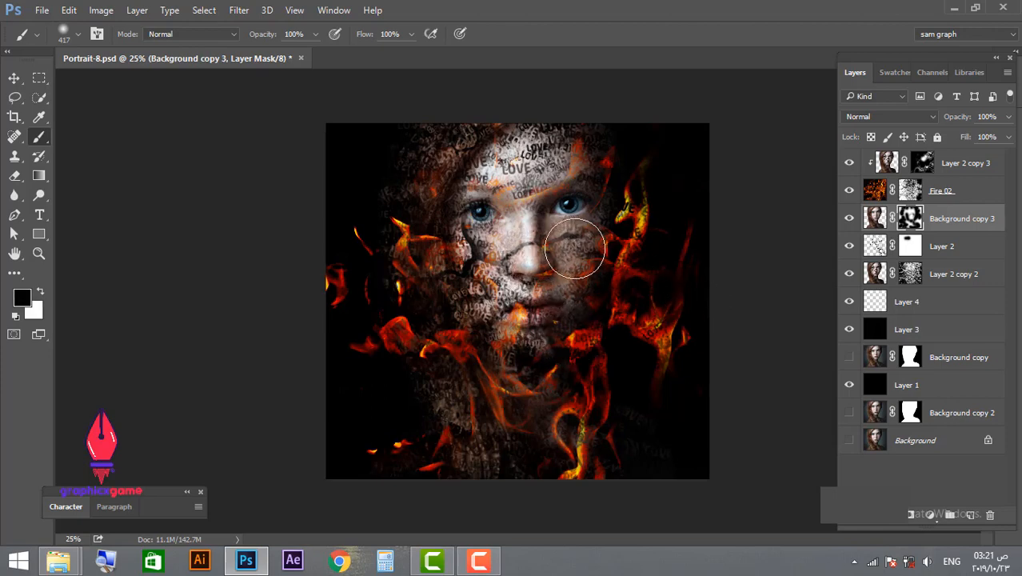
right_click(581, 248)
drag(742, 284, 714, 286)
mouse_move(524, 243)
mouse_down()
mouse_move(532, 260)
mouse_move(526, 210)
mouse_up()
key(x)
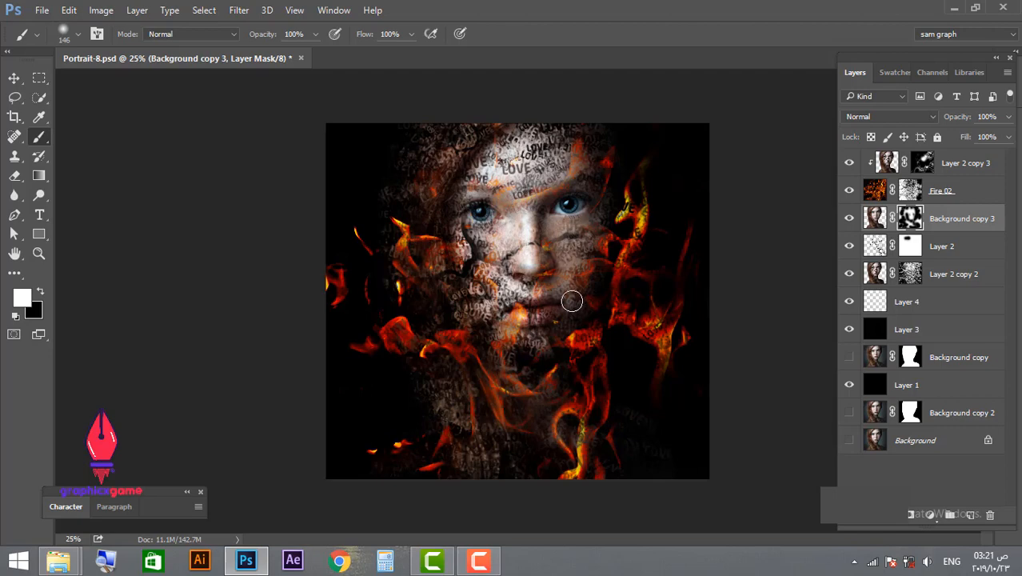
key(x)
drag(556, 237, 612, 240)
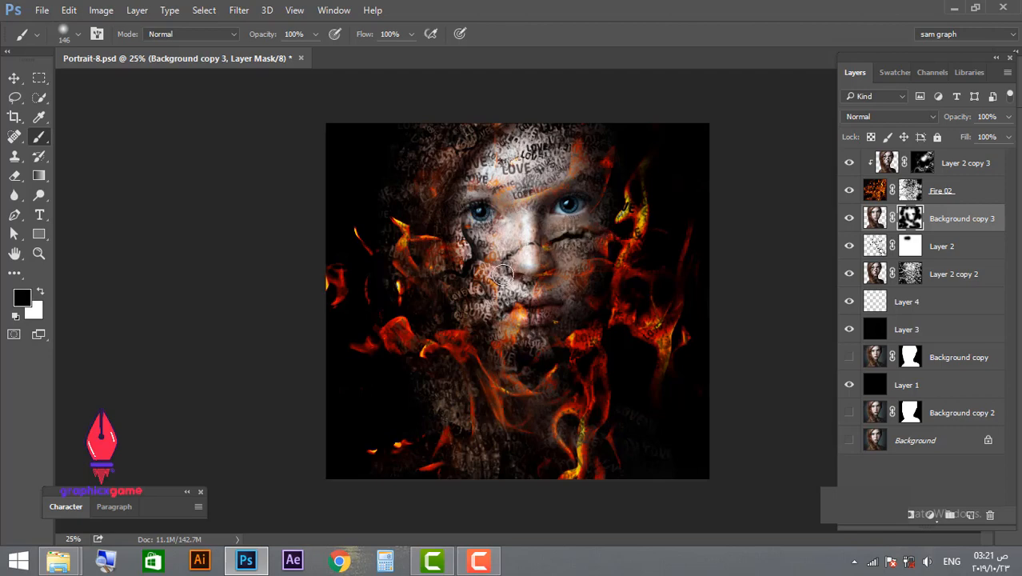
Step: Touch up the Background copy 3 mask with black over the cheek crack and white between the eyes, and save the document
mouse_move(502, 272)
mouse_down()
mouse_move(469, 259)
mouse_move(493, 244)
mouse_move(461, 253)
mouse_up()
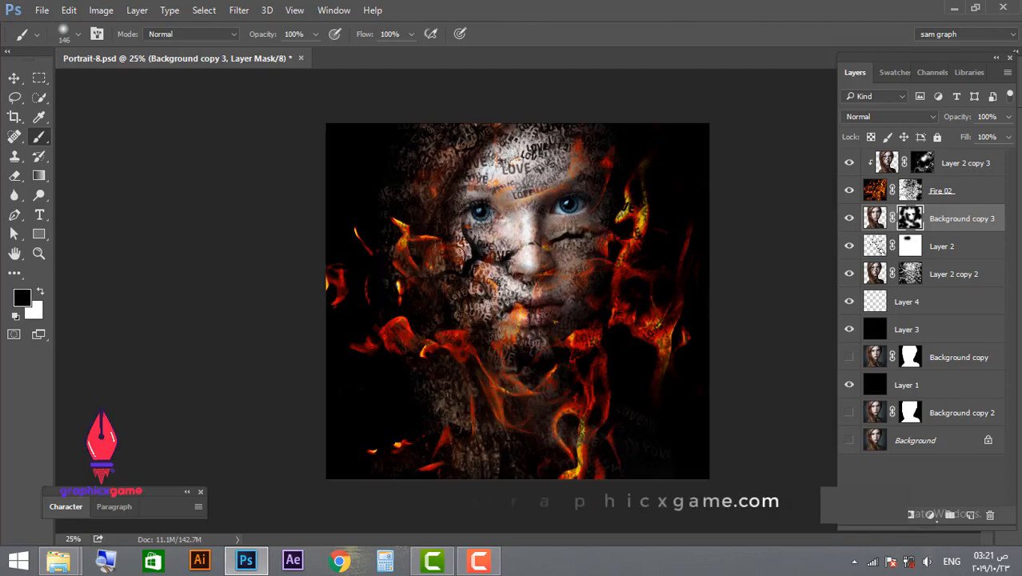
right_click(602, 314)
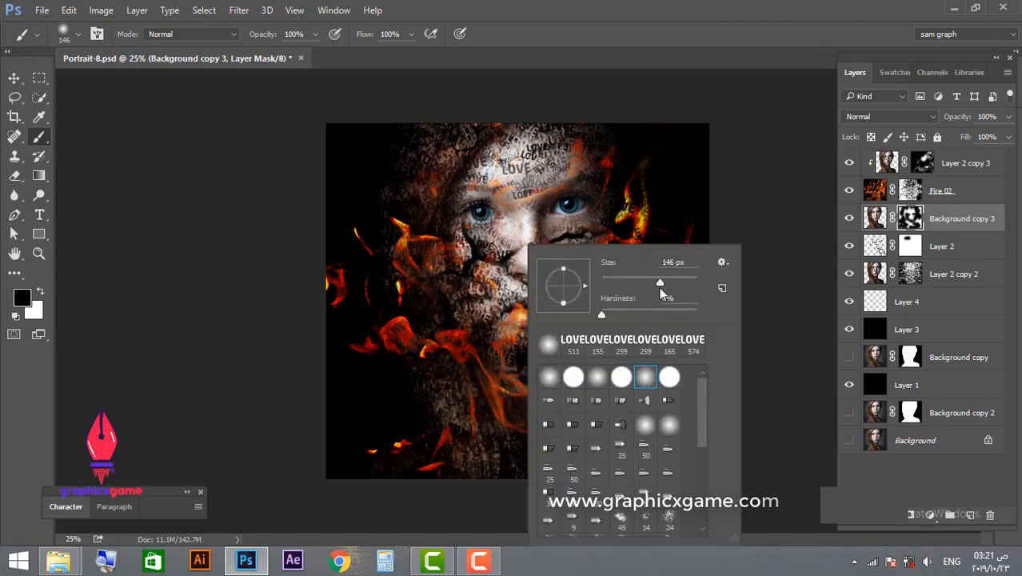
click(498, 238)
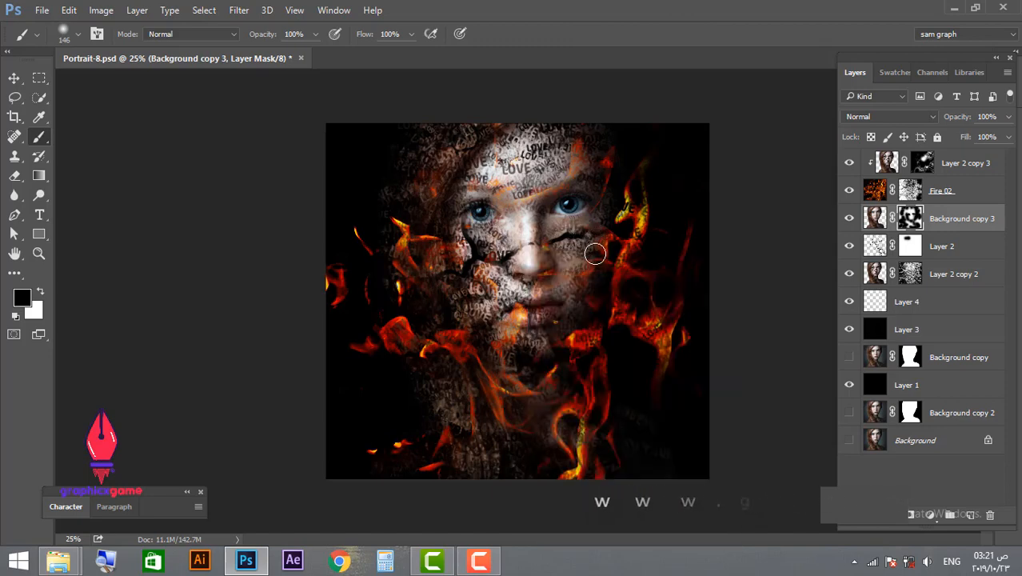
key(x)
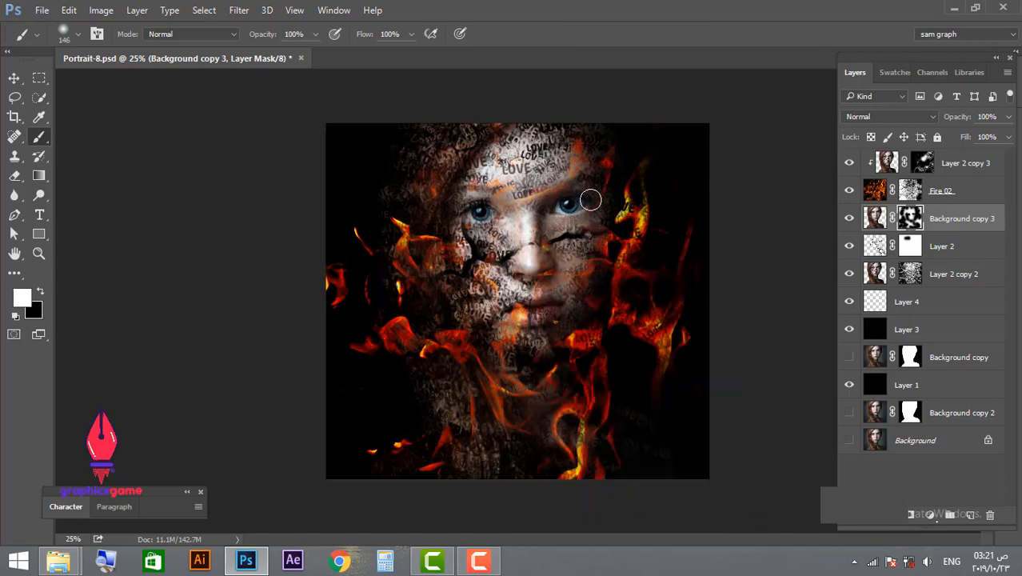
mouse_move(482, 210)
mouse_down()
mouse_move(474, 213)
mouse_move(518, 221)
mouse_up()
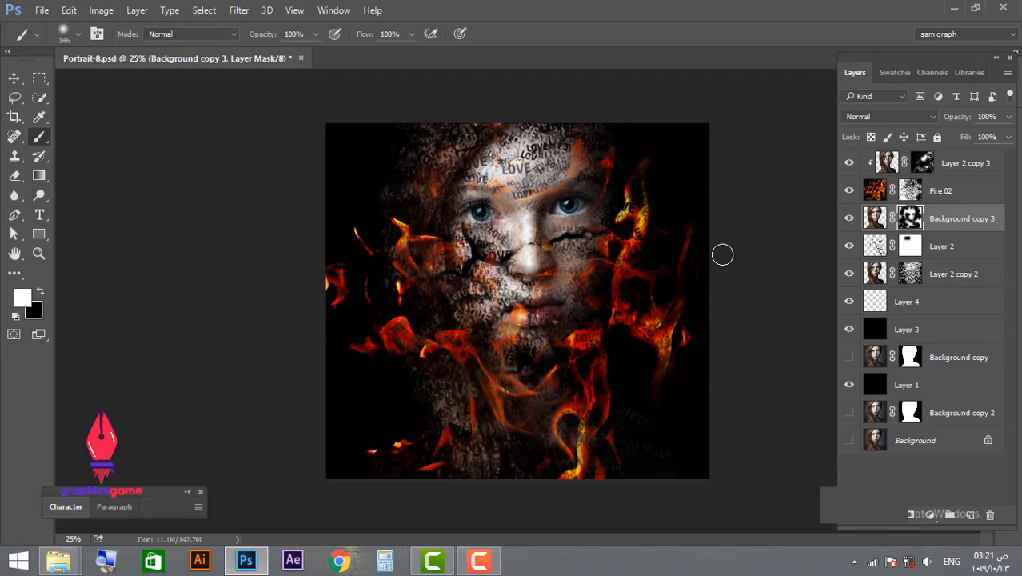
key(ctrl+s)
Step: Stamp all visible layers into a new merged layer above Layer 2 copy 3 and save the document
click(14, 78)
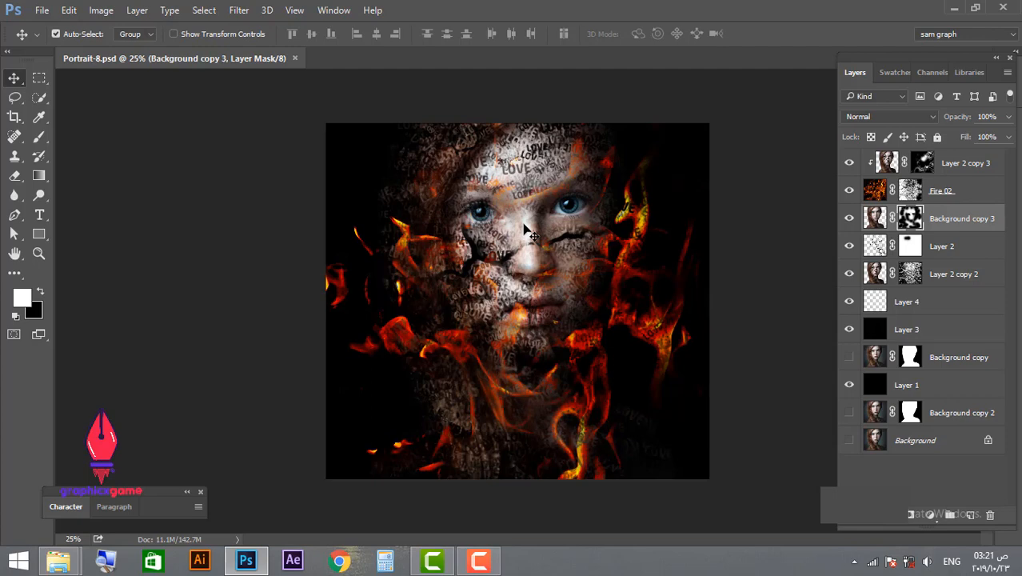
key(ctrl+alt+shift+e)
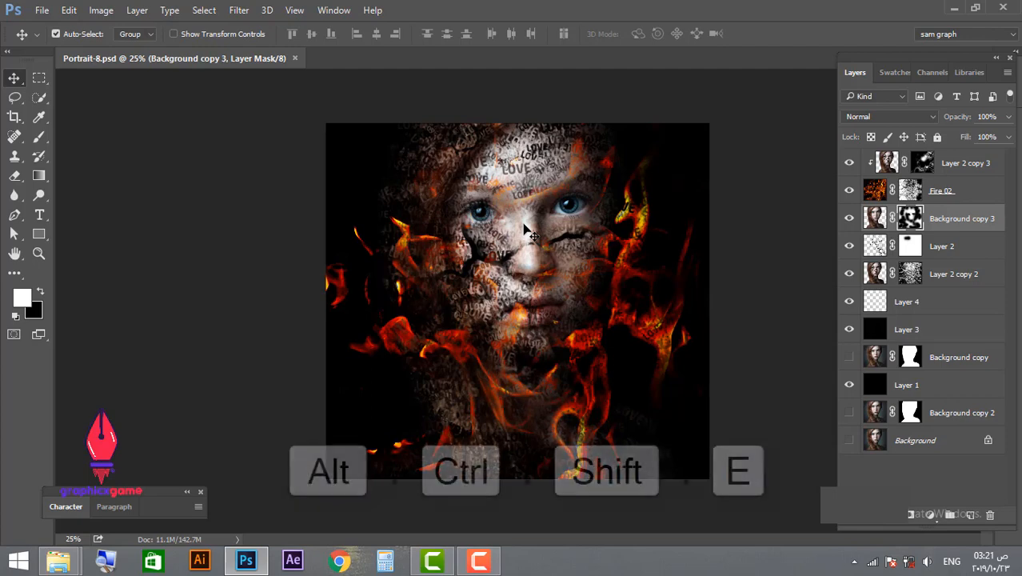
click(989, 176)
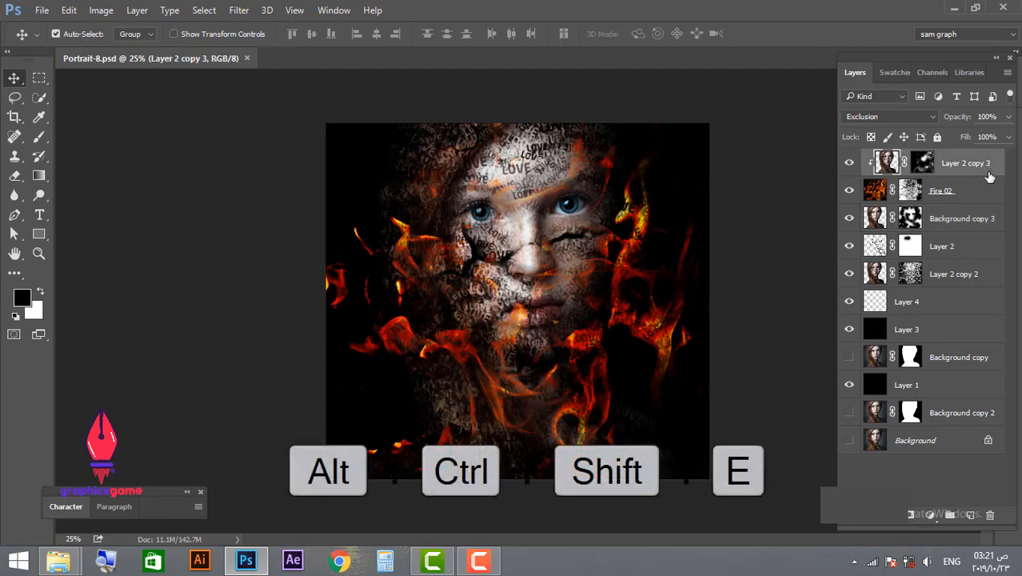
key(ctrl+alt+shift+e)
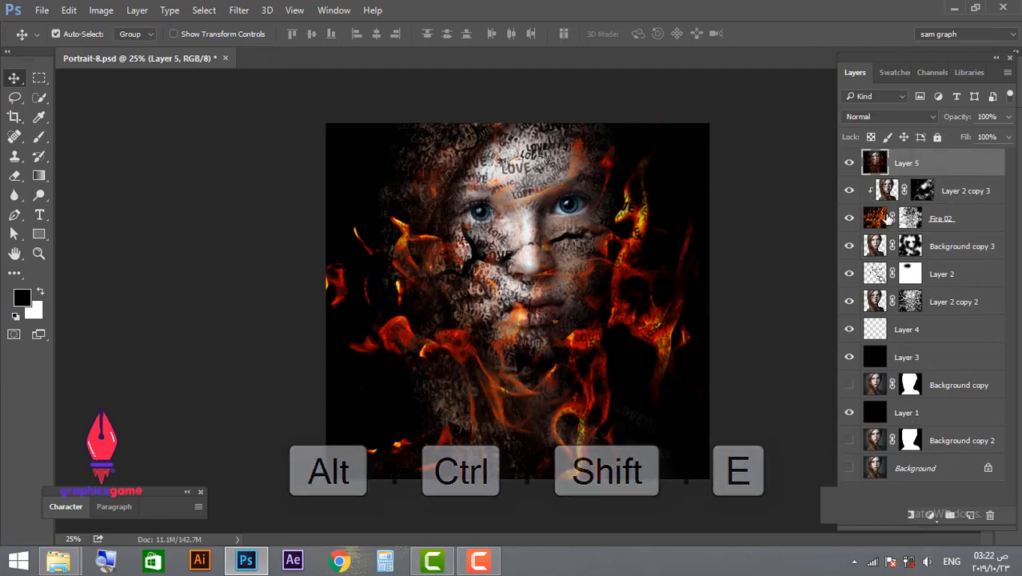
key(ctrl+s)
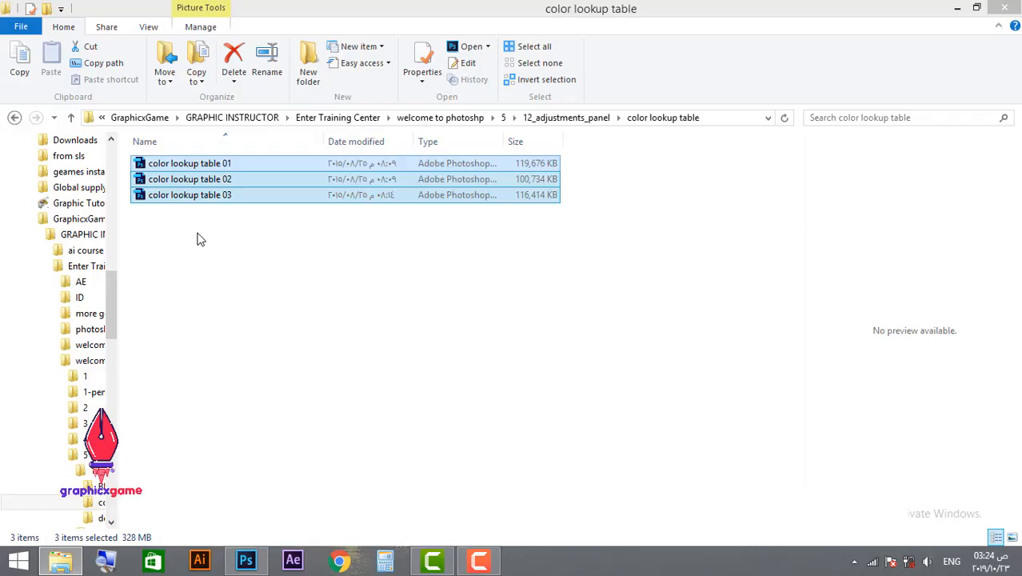
Step: Switch to File Explorer and open color lookup table 01 in Photoshop, declining to create a new library
drag(229, 167, 301, 307)
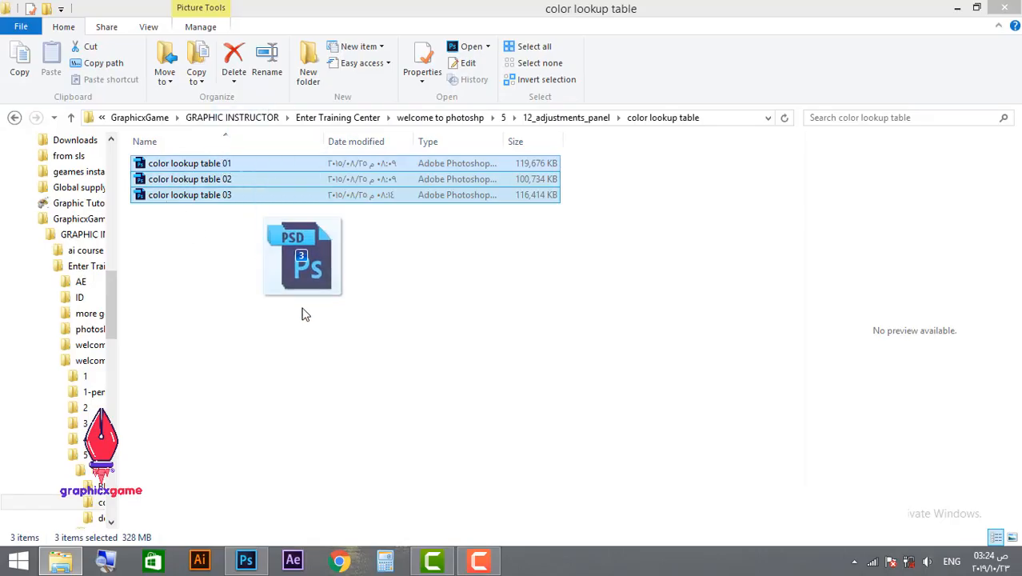
click(301, 308)
drag(243, 166, 623, 57)
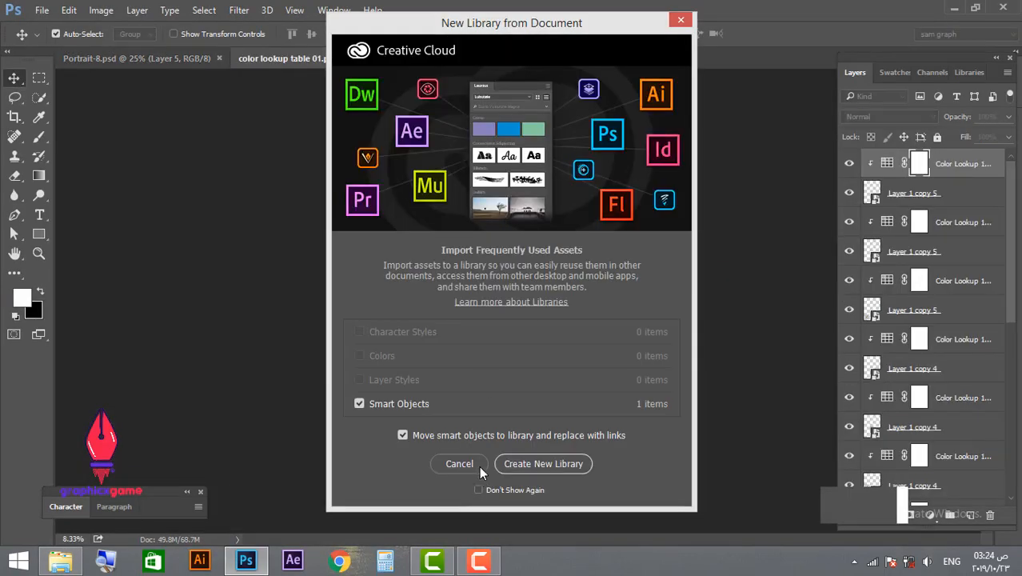
click(478, 465)
Step: Open the uppermost Layer 1 copy 5 smart object, copy the merged portrait into it and scale it to about 318% to cover the canvas
double_click(872, 195)
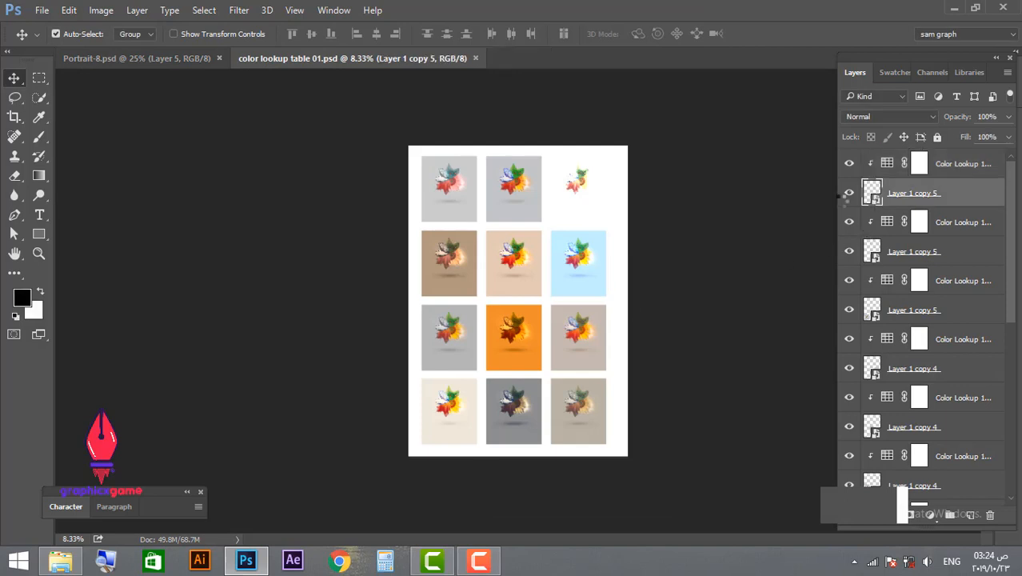
click(182, 61)
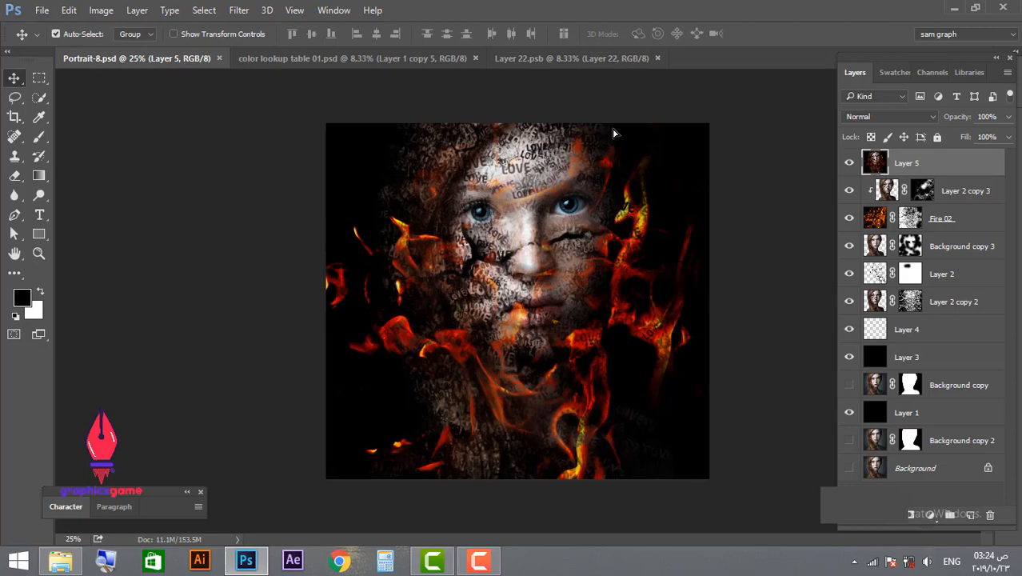
drag(614, 133, 626, 261)
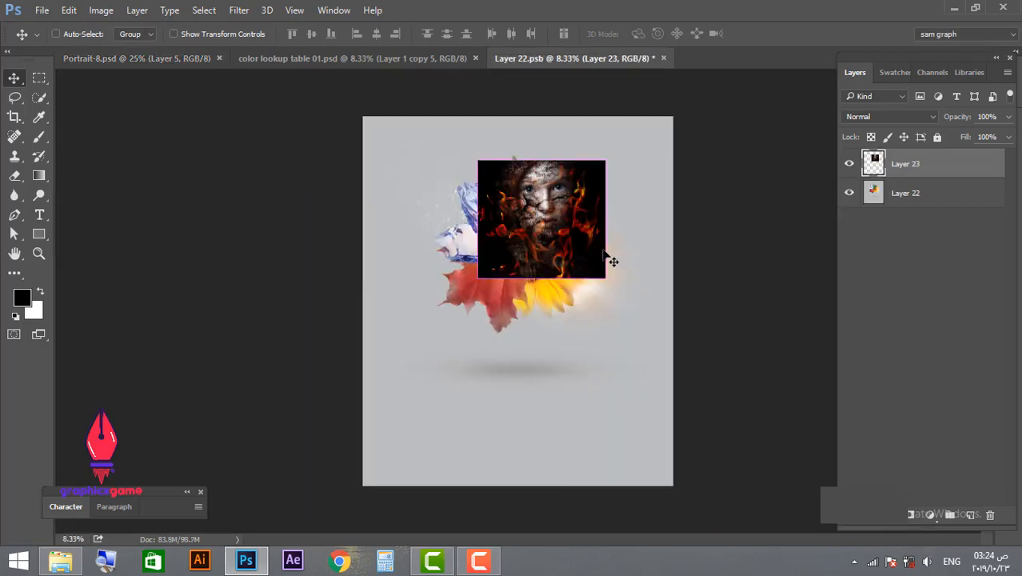
key(ctrl+t)
drag(605, 160, 726, 111)
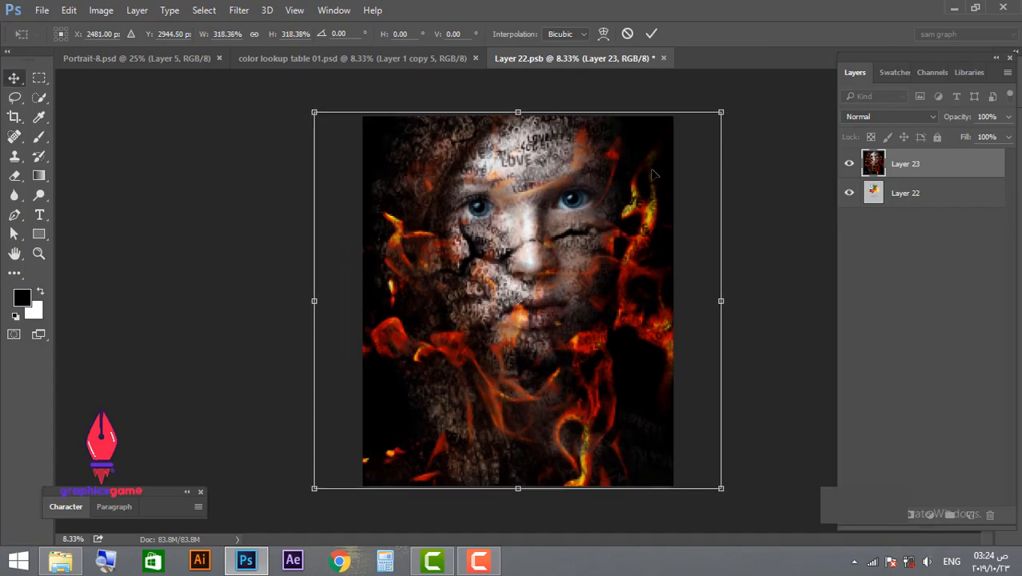
key(Return)
Step: Close the Layer 22.psb smart object with its changes saved and return to color lookup table 01.psd
click(663, 57)
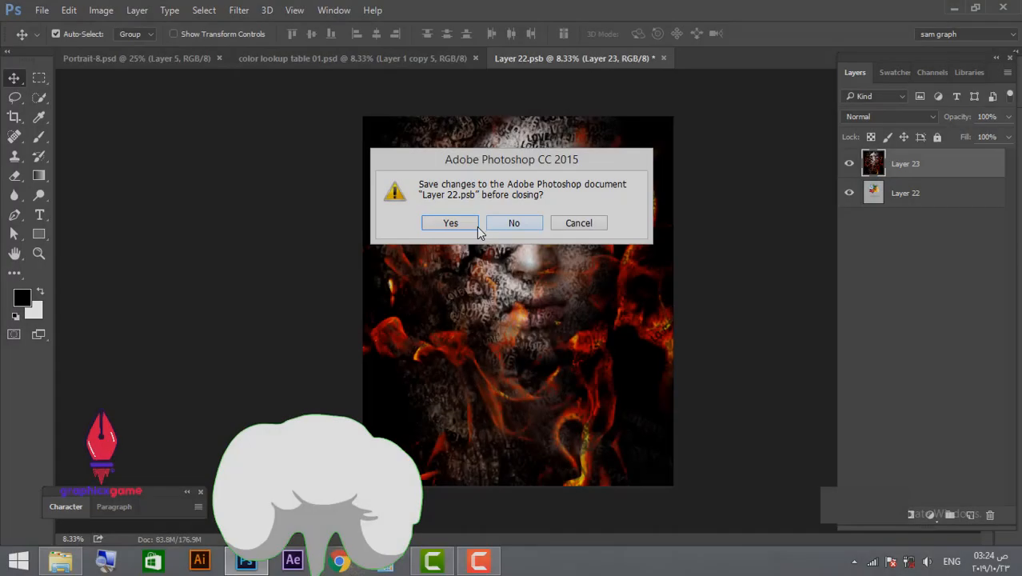
click(451, 222)
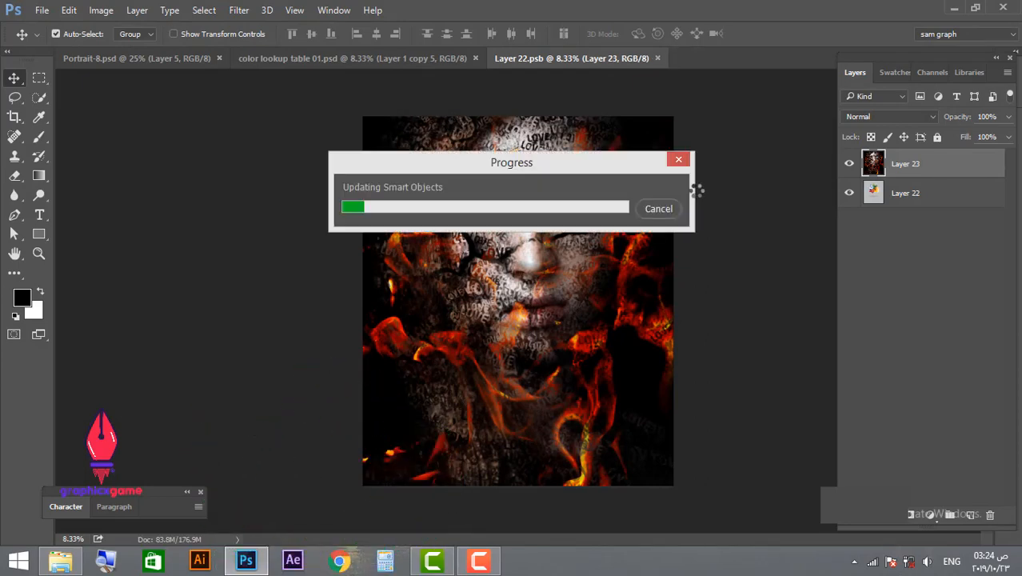
click(389, 58)
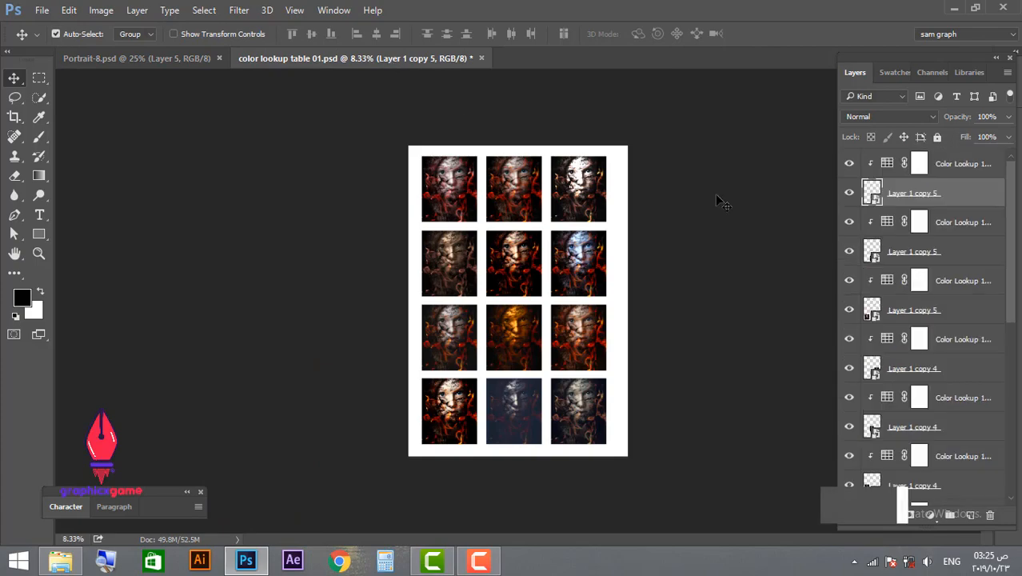
Step: Examine the portrait's colour lookup variations across the rows of color lookup table 01.psd at 33.3% zoom to compare the grades
key(ctrl+plus)
key(ctrl+plus)
key(ctrl+plus)
key(ctrl+plus)
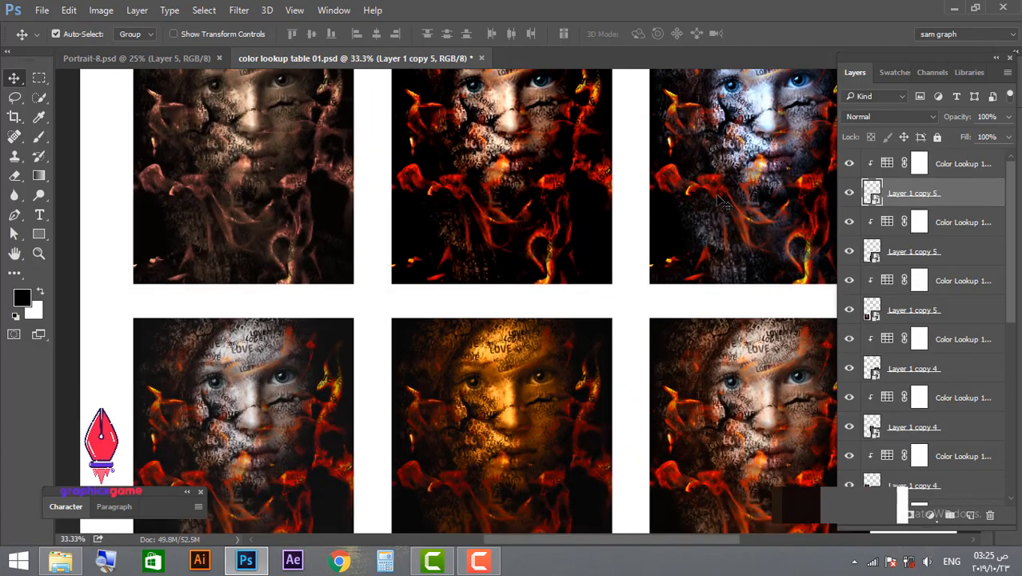
drag(544, 257, 479, 262)
drag(622, 415, 542, 234)
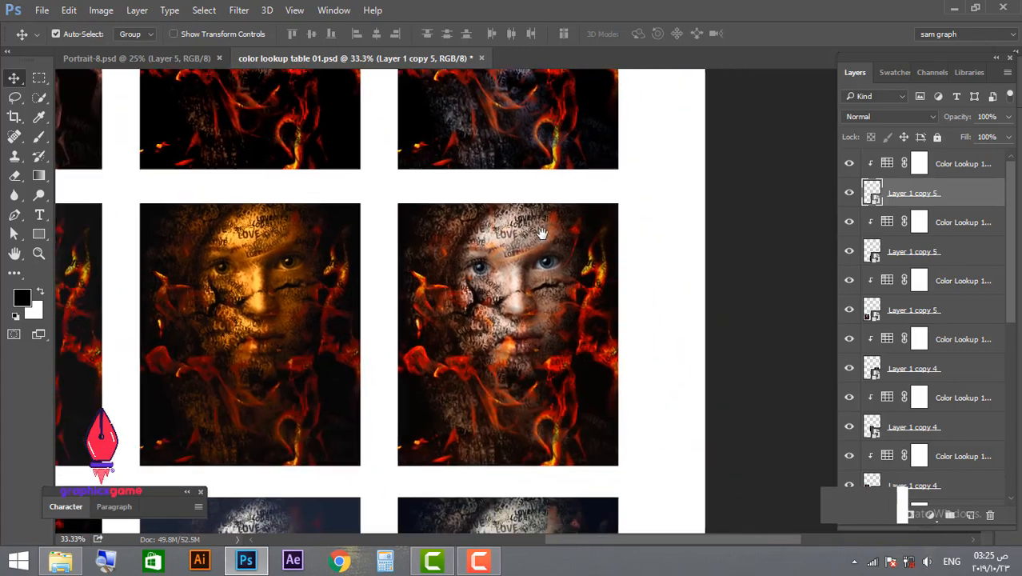
drag(496, 292, 589, 208)
drag(445, 220, 552, 157)
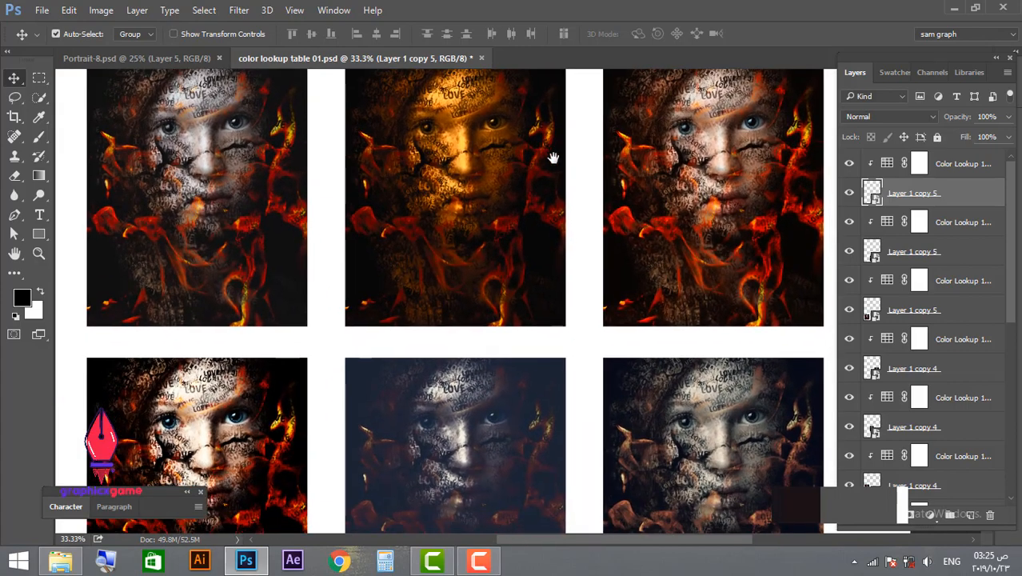
drag(559, 207, 548, 145)
drag(587, 193, 743, 235)
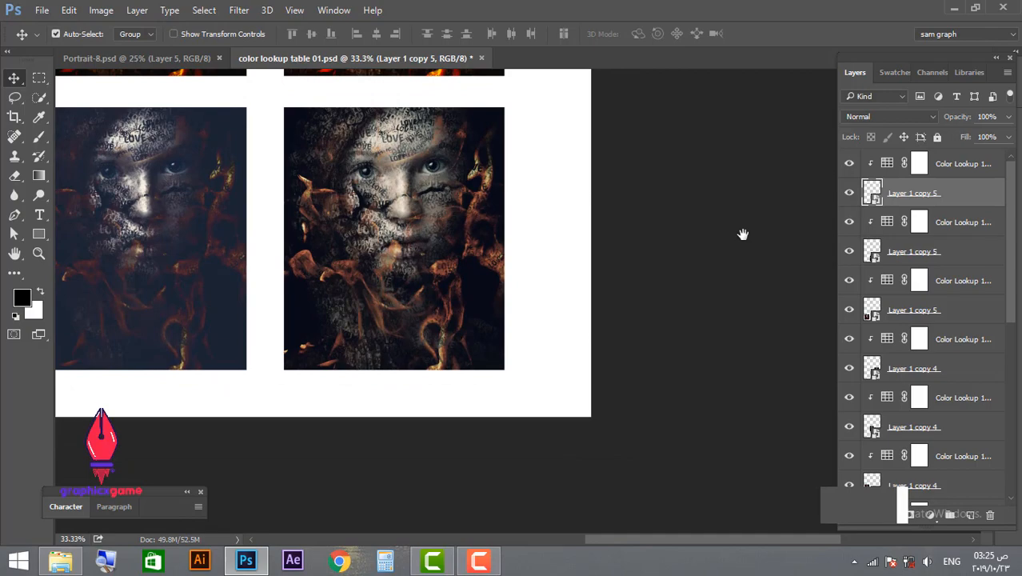
drag(567, 228, 655, 229)
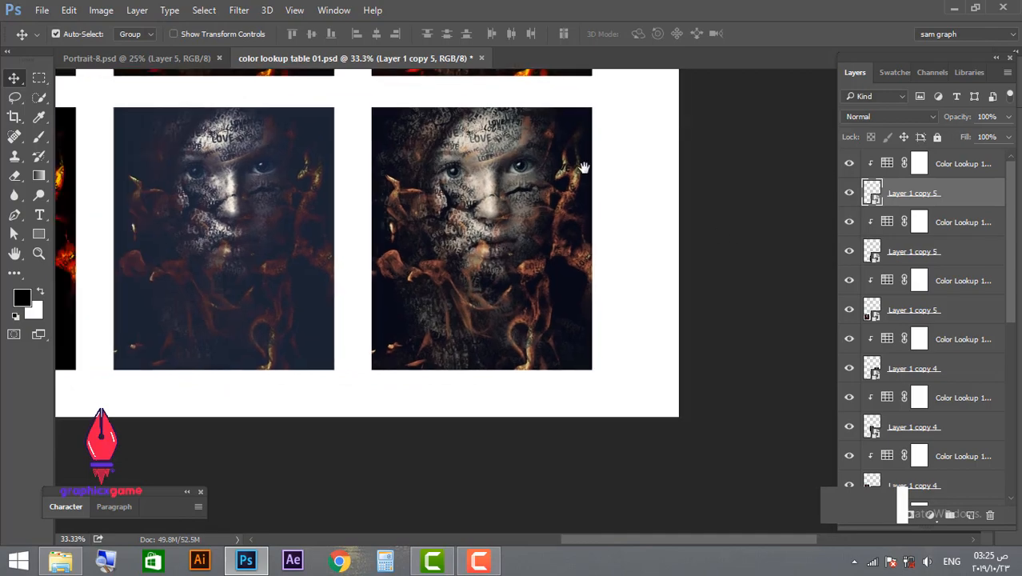
drag(504, 240, 755, 295)
drag(696, 329, 659, 488)
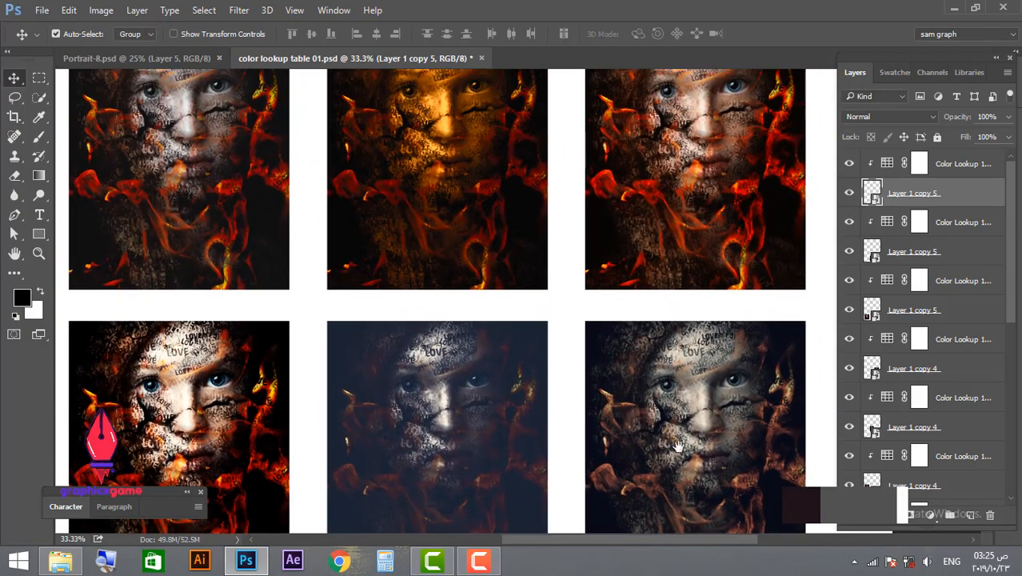
drag(652, 312, 650, 344)
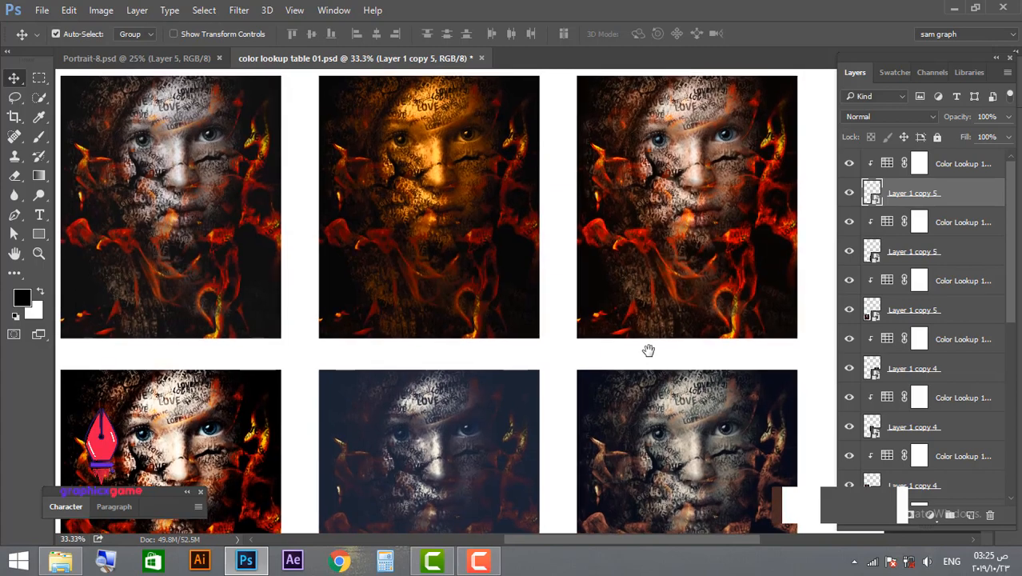
drag(615, 276, 433, 401)
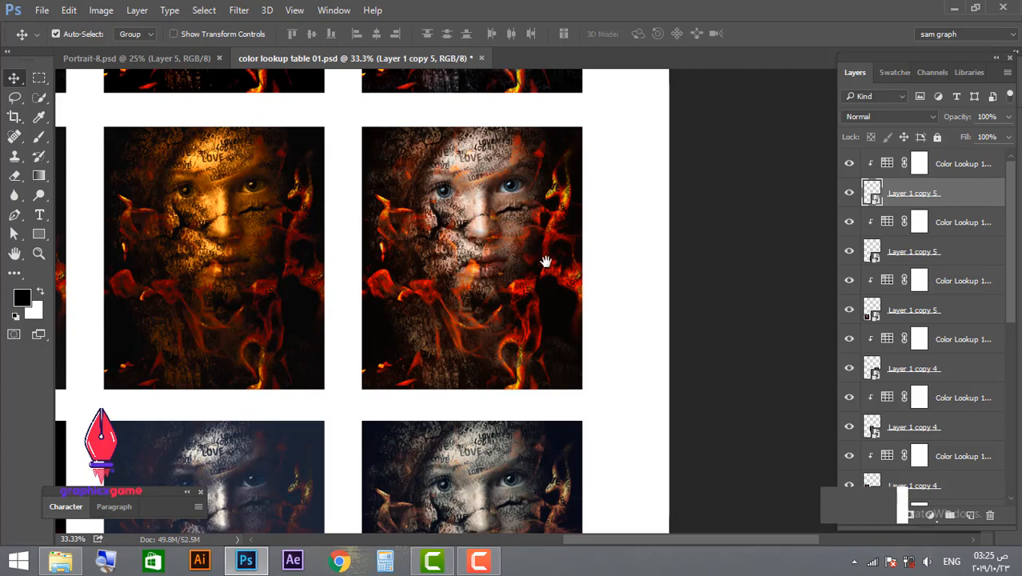
drag(546, 262, 741, 324)
drag(533, 201, 574, 259)
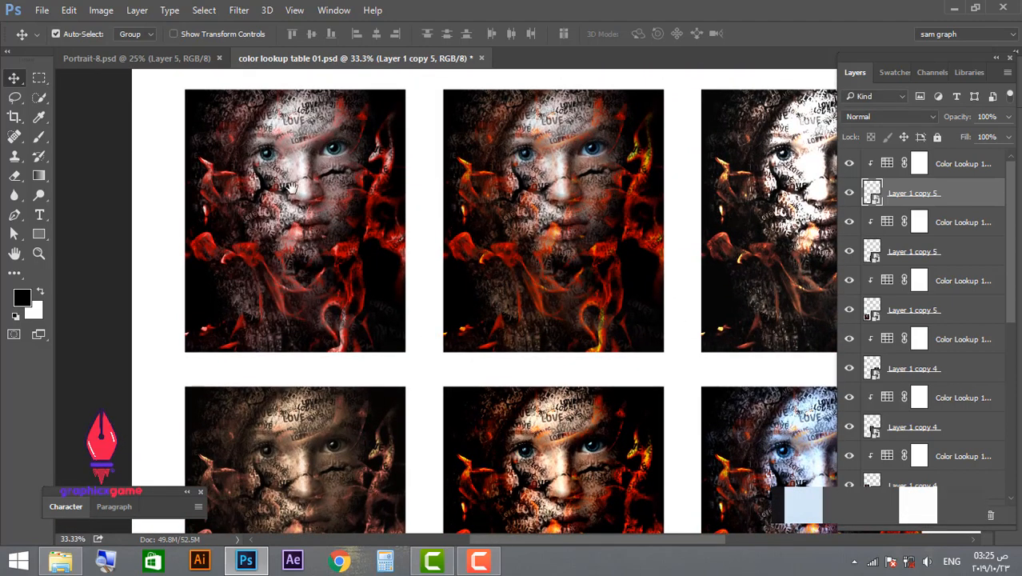
drag(567, 278, 372, 126)
drag(589, 293, 503, 74)
drag(580, 321, 564, 120)
Step: Examine the green-toned portrait variation in color lookup table 02.psd from forehead to lower flames at 66.7% zoom
click(547, 190)
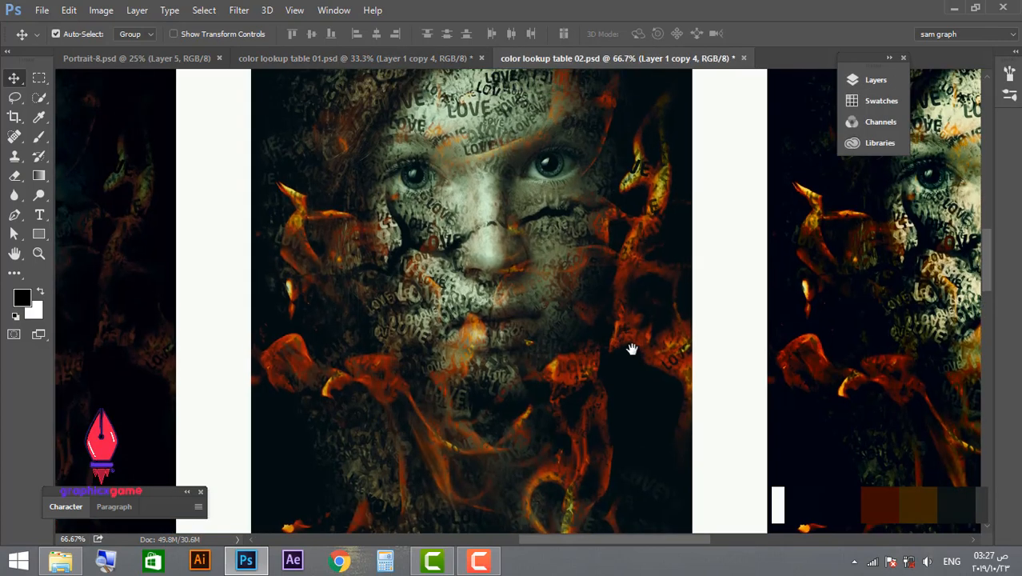
scroll(593, 252, up, 2)
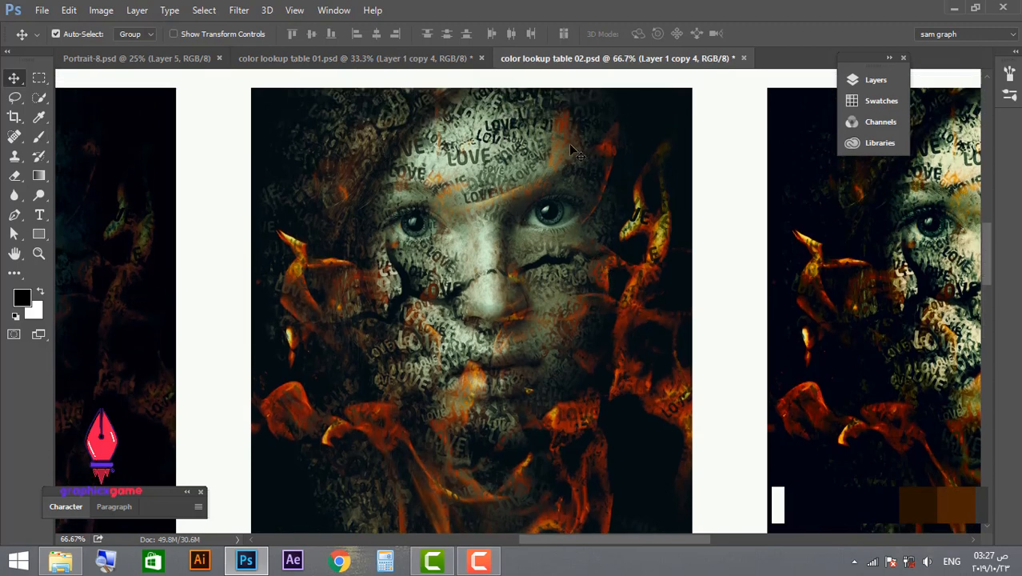
scroll(635, 187, down, 2)
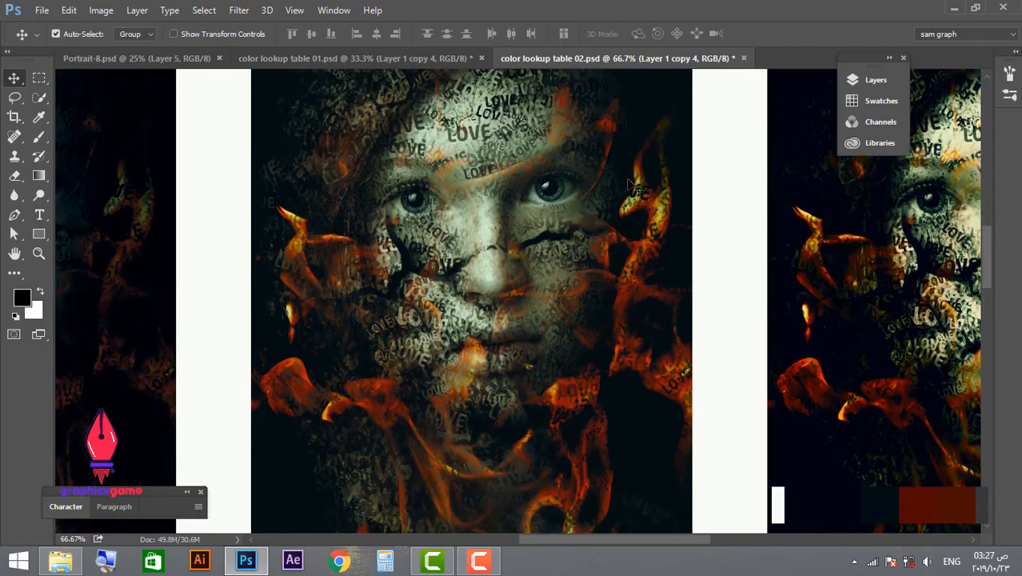
scroll(635, 188, down, 5)
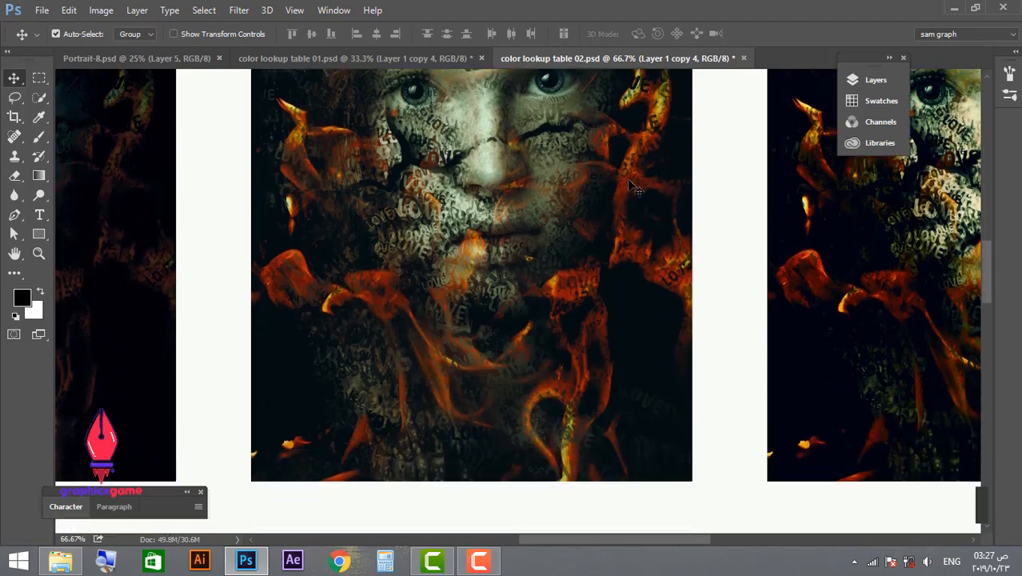
scroll(635, 188, up, 4)
scroll(635, 187, down, 2)
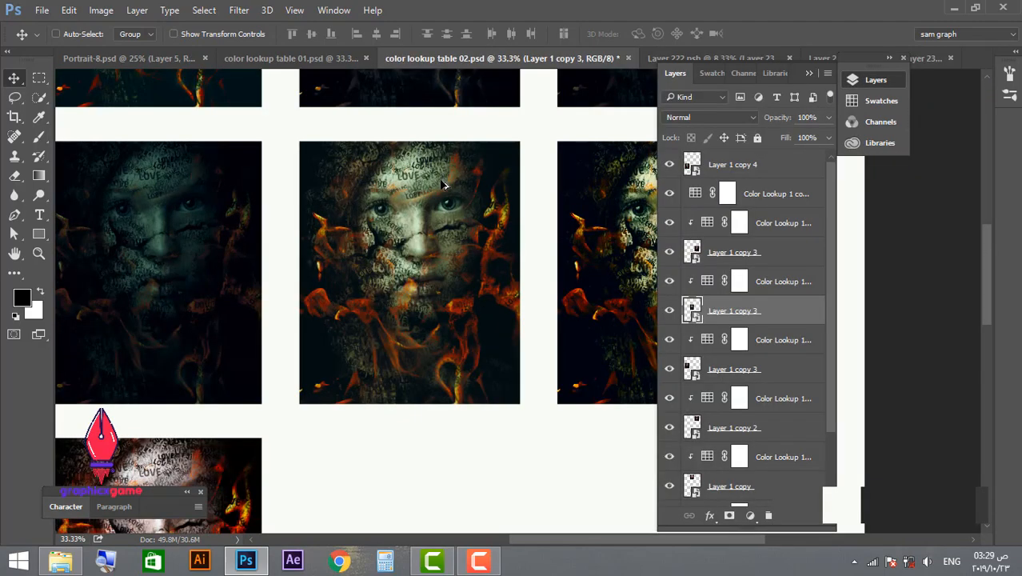
Step: Hide the Color Lookup 1 copy 6 adjustment layer in color lookup table 02.psd
click(755, 196)
click(669, 193)
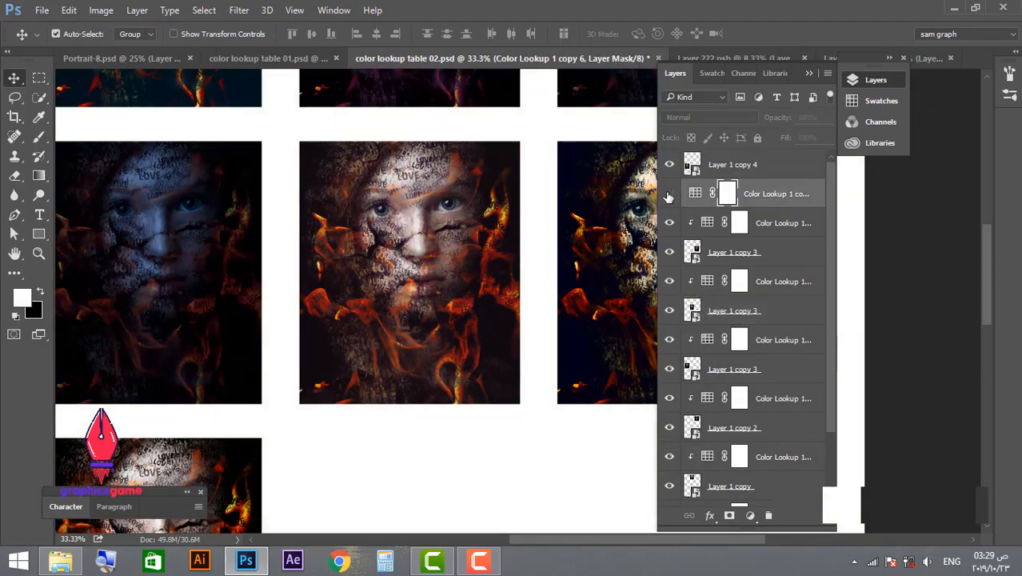